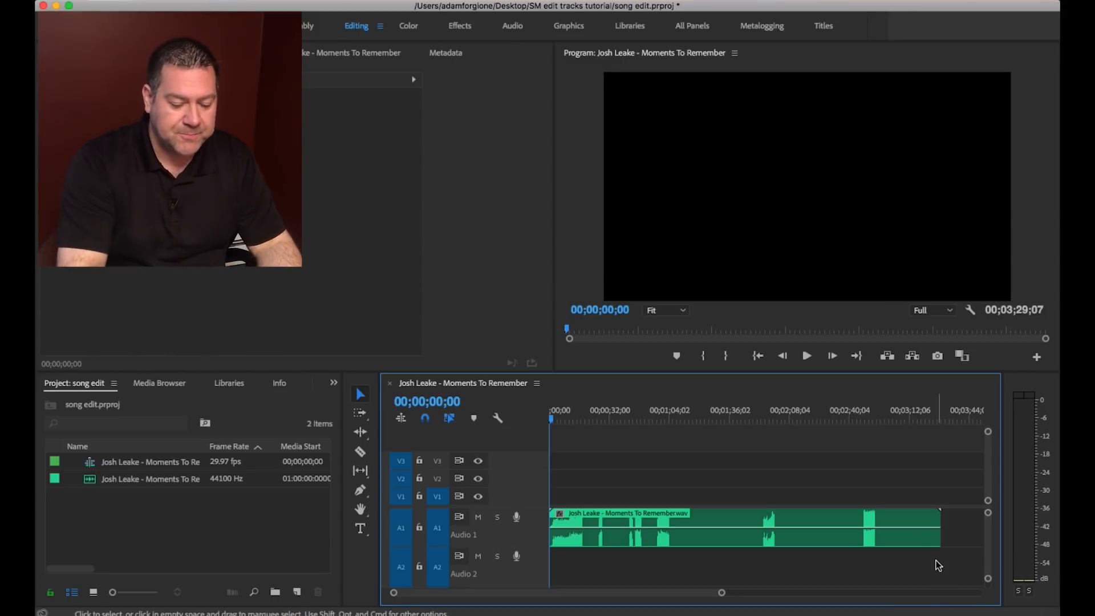
Play the song from the beginning and listen through its opening section.
key("space")
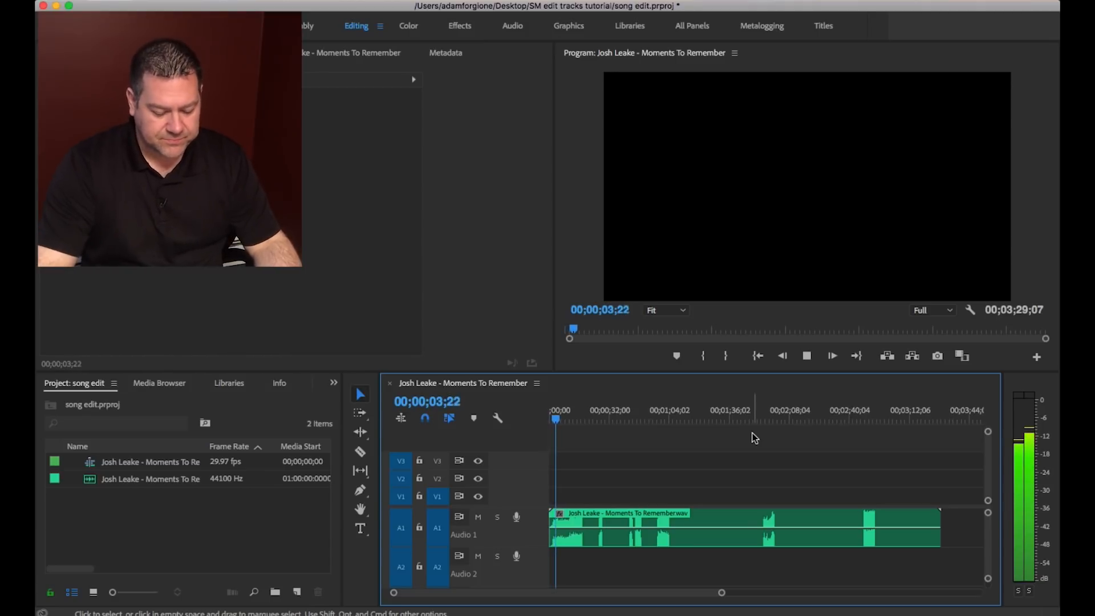
key("equal")
key("equal")
key("equal")
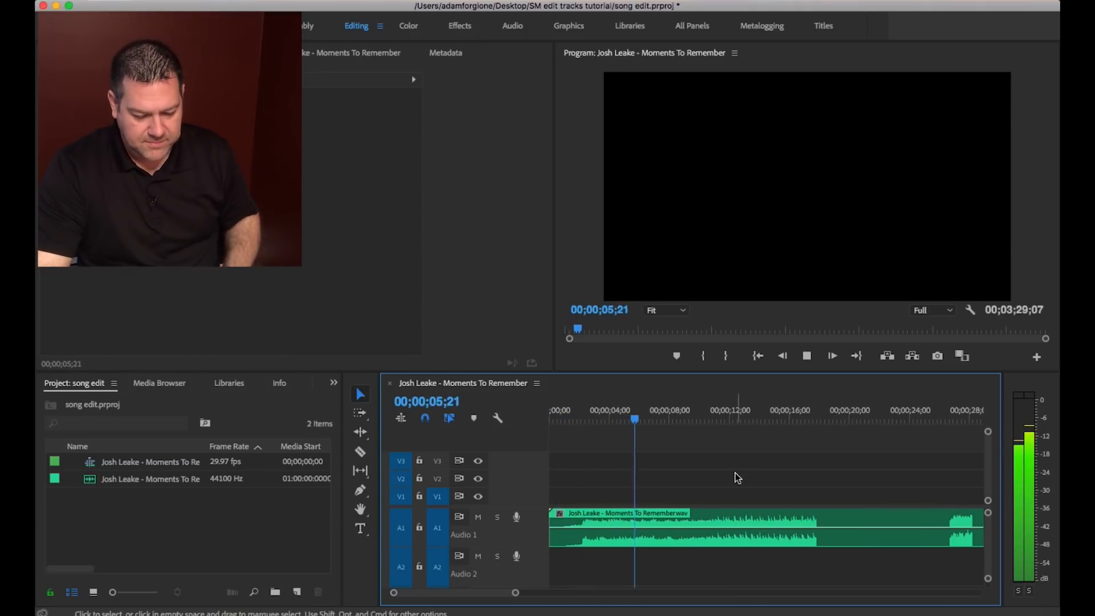
key("minus")
key("minus")
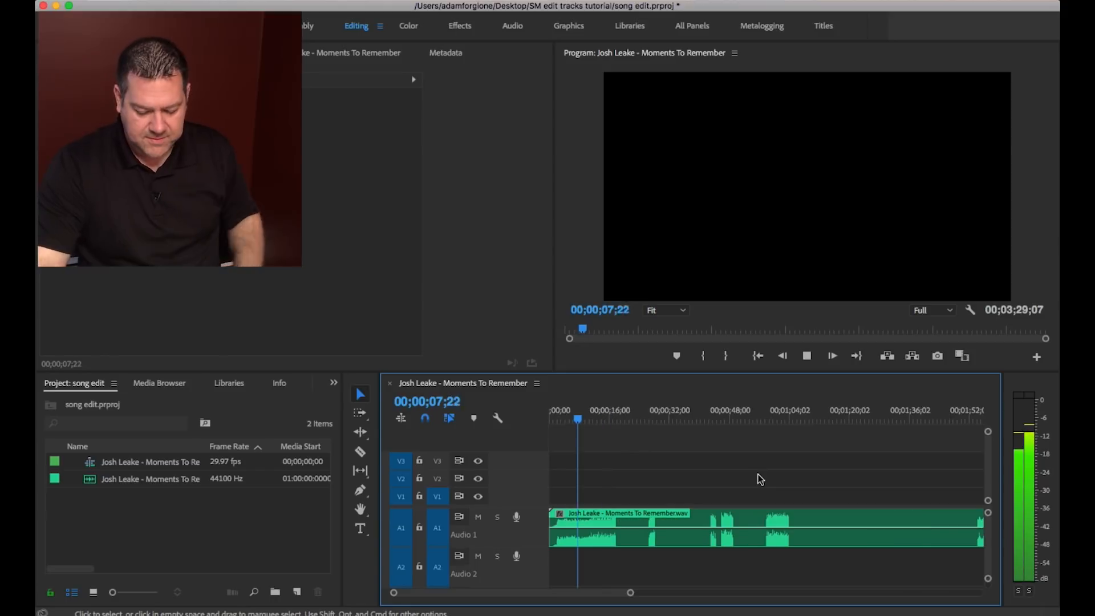
key("XF86AudioRaiseVolume")
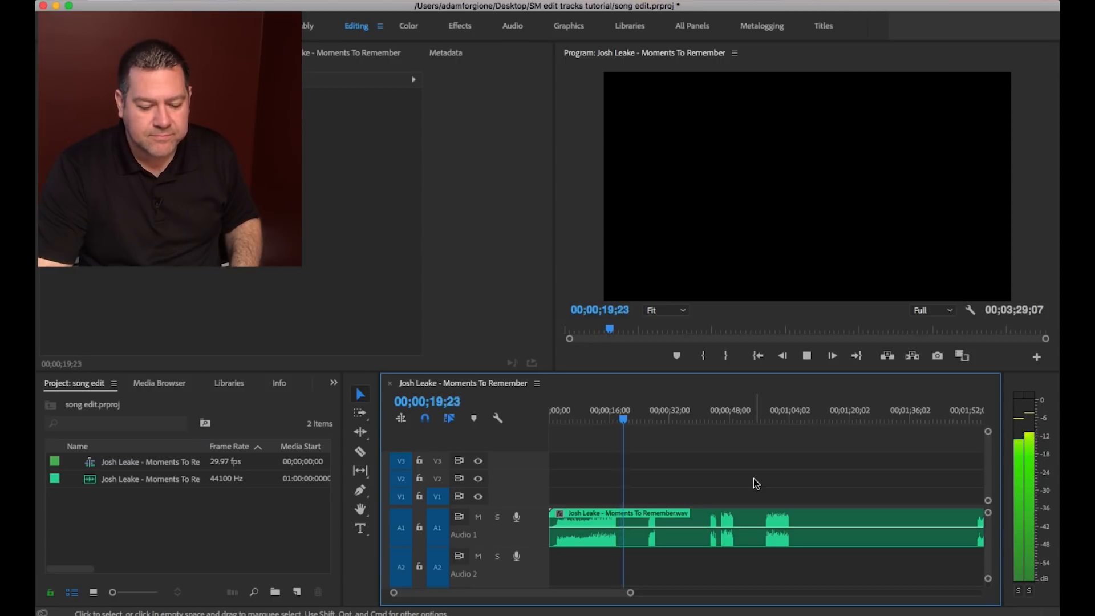
key("space")
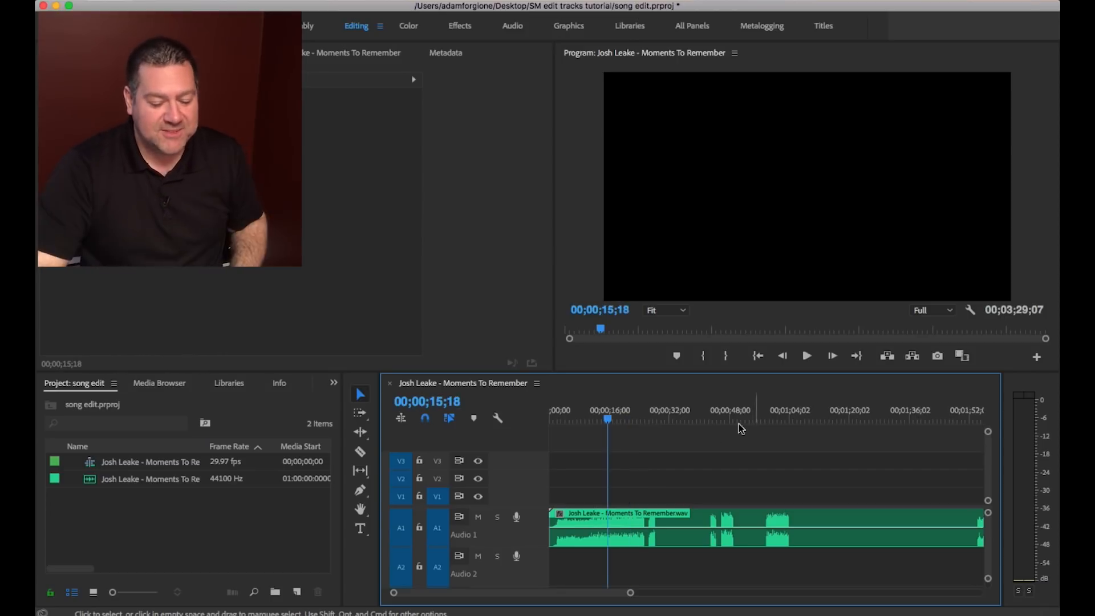
Return to the start of the song and replay roughly the first 15 seconds twice.
left_click(553, 409)
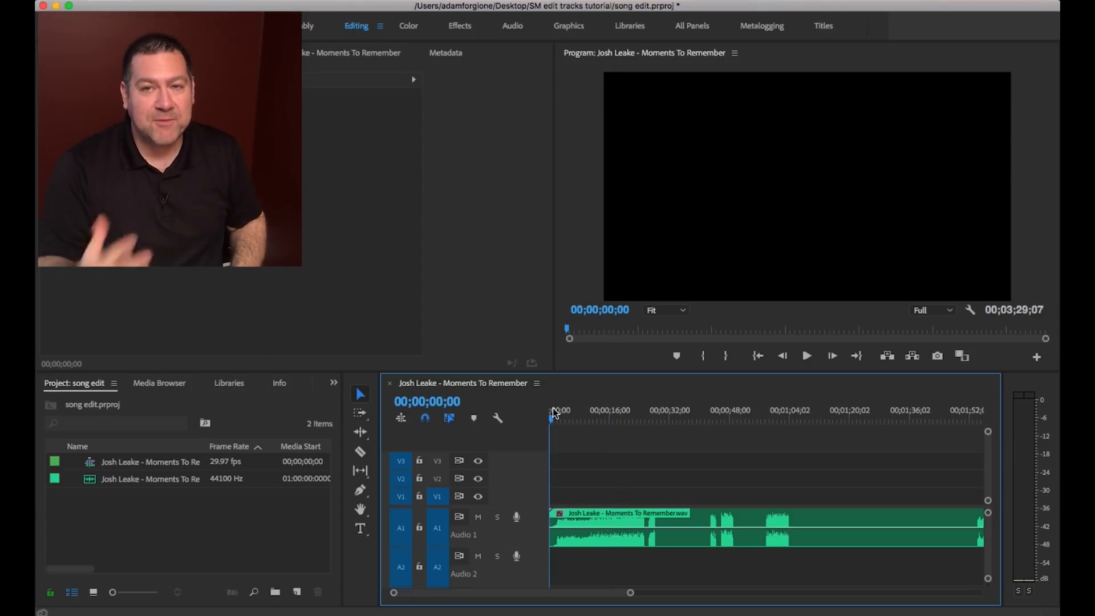
key("space")
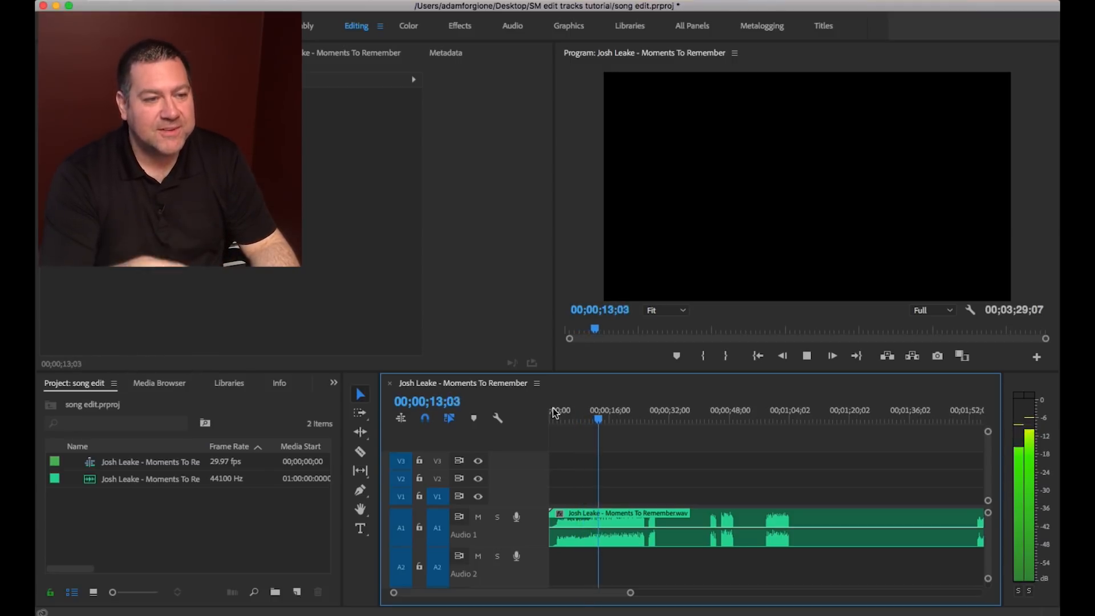
key("space")
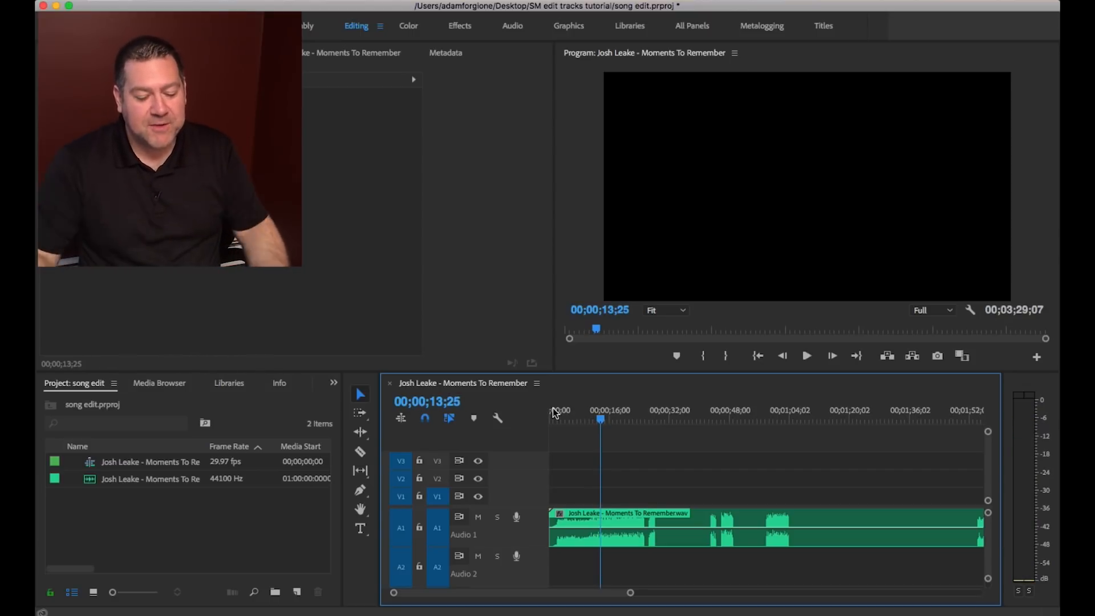
left_click(557, 416)
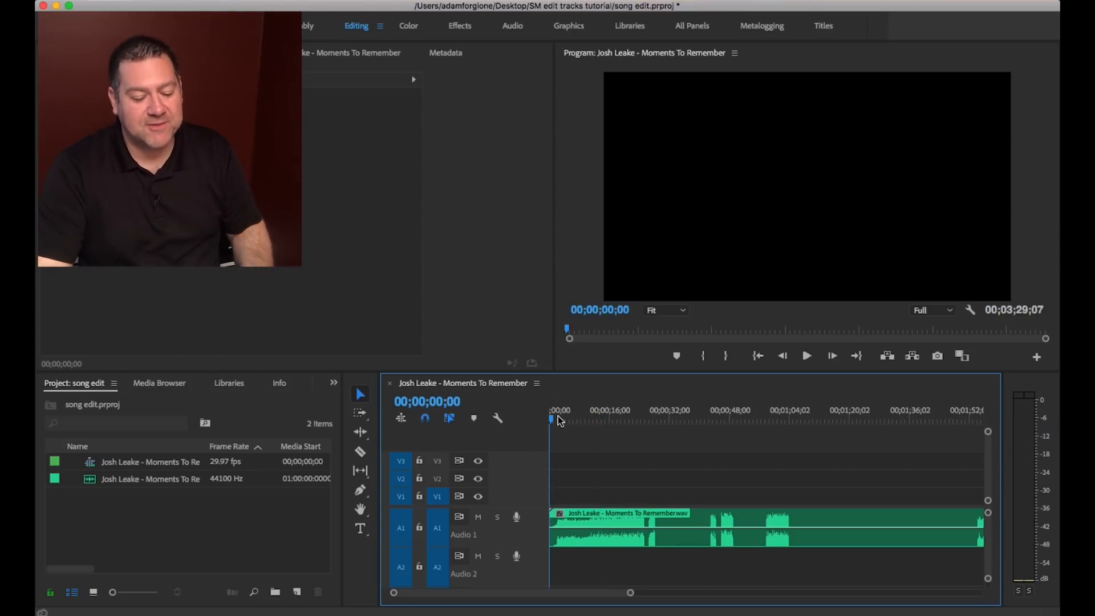
key("space")
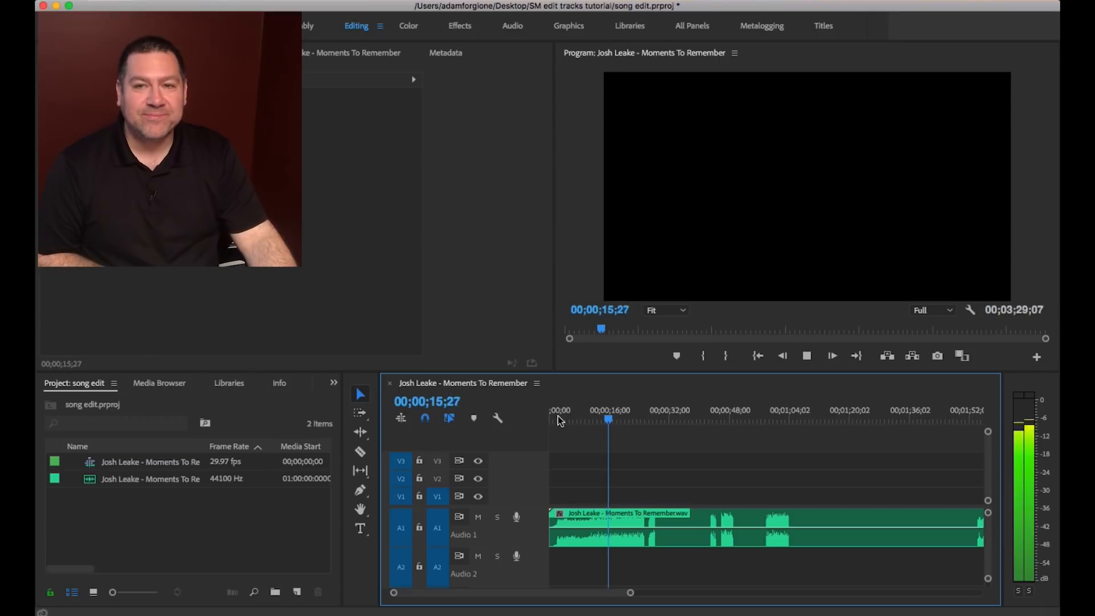
key("space")
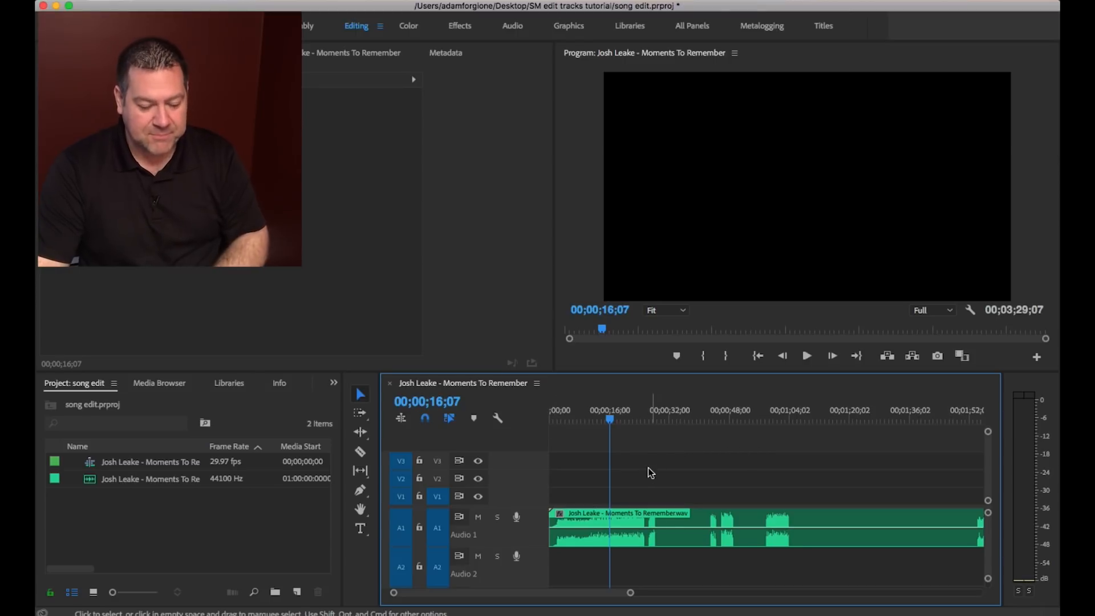
Select the song clip, add clip markers at regular phrase intervals while playing from the start, and save the project.
key("minus")
key("minus")
left_click(604, 539)
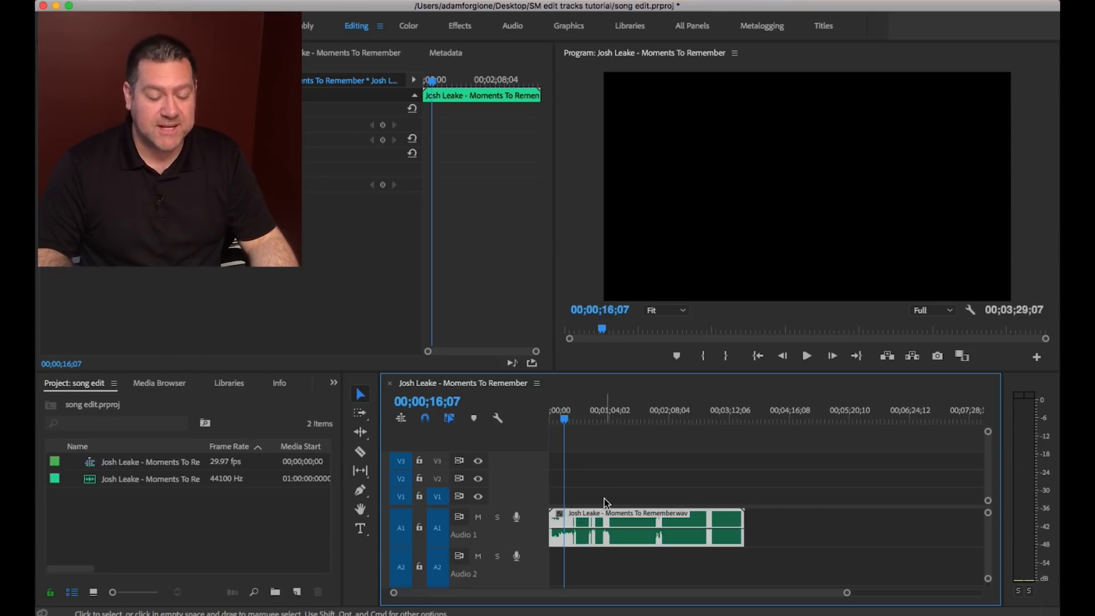
key("Home")
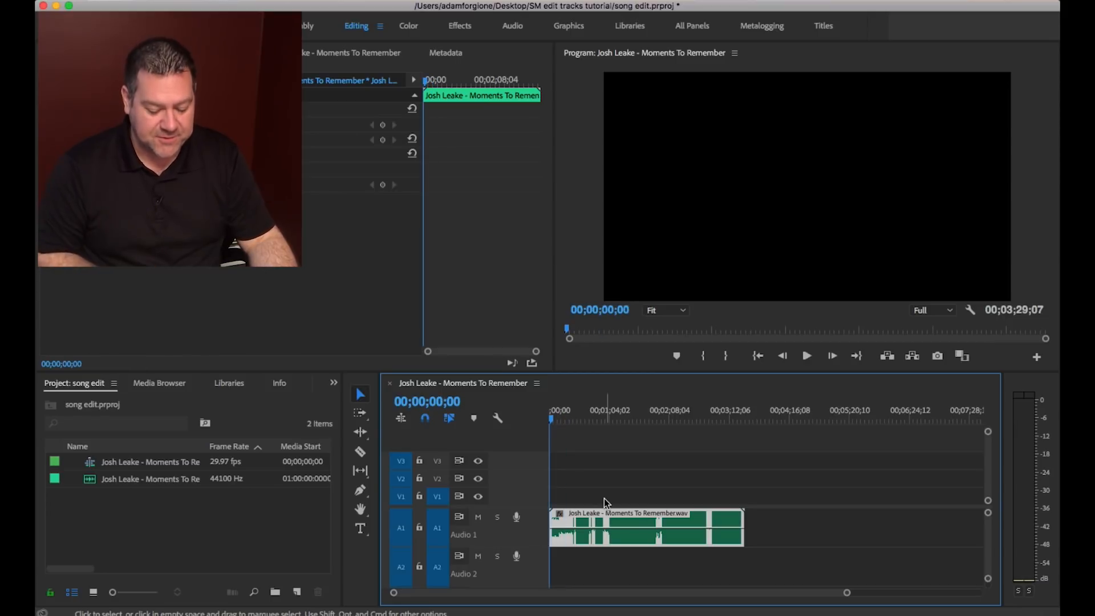
key("=")
key("=")
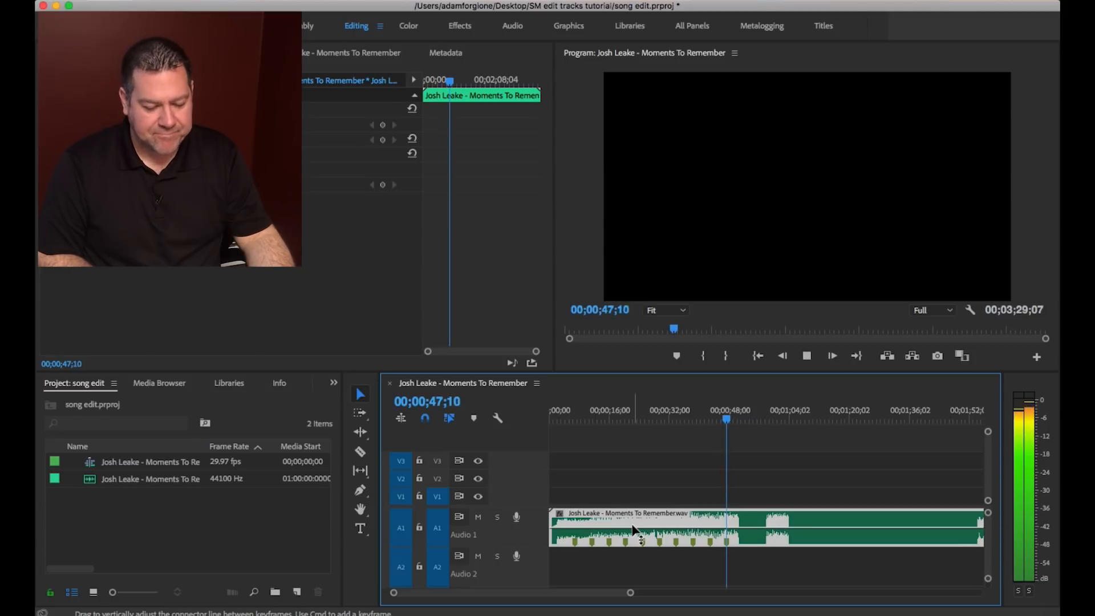
key("super+s")
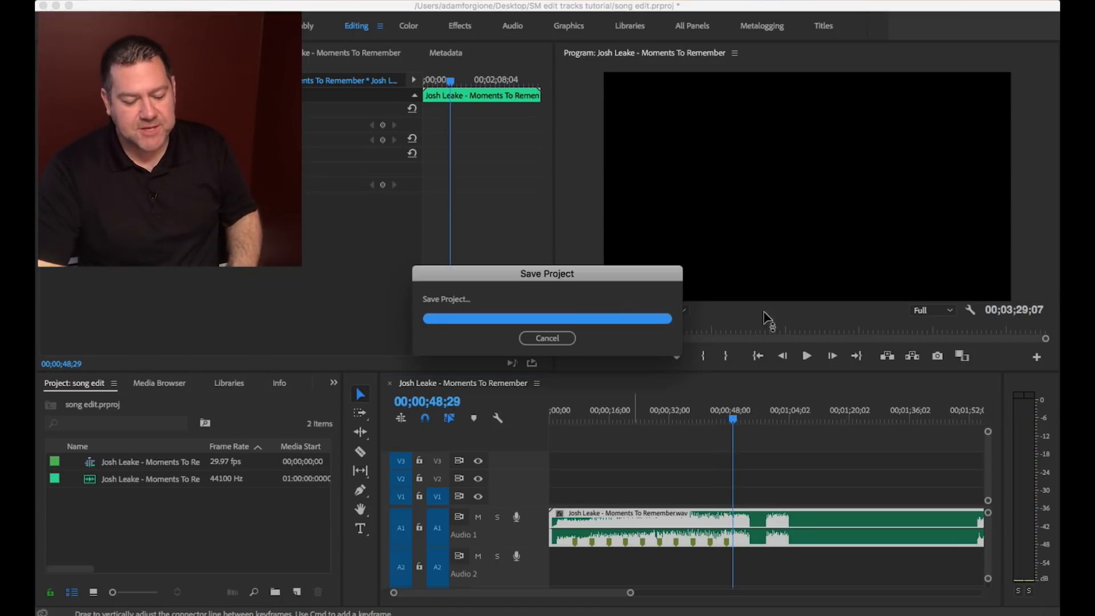
Listen to the song from 00;00;29;07 and check the marker at 00;00;33;22 on the clip.
left_click(659, 412)
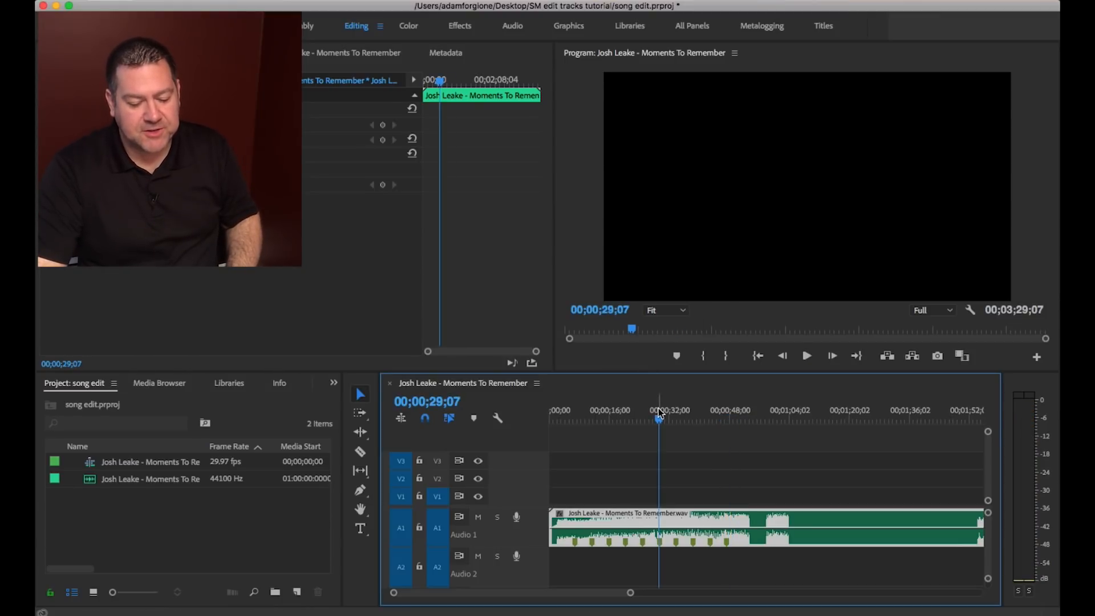
key("space")
key("space")
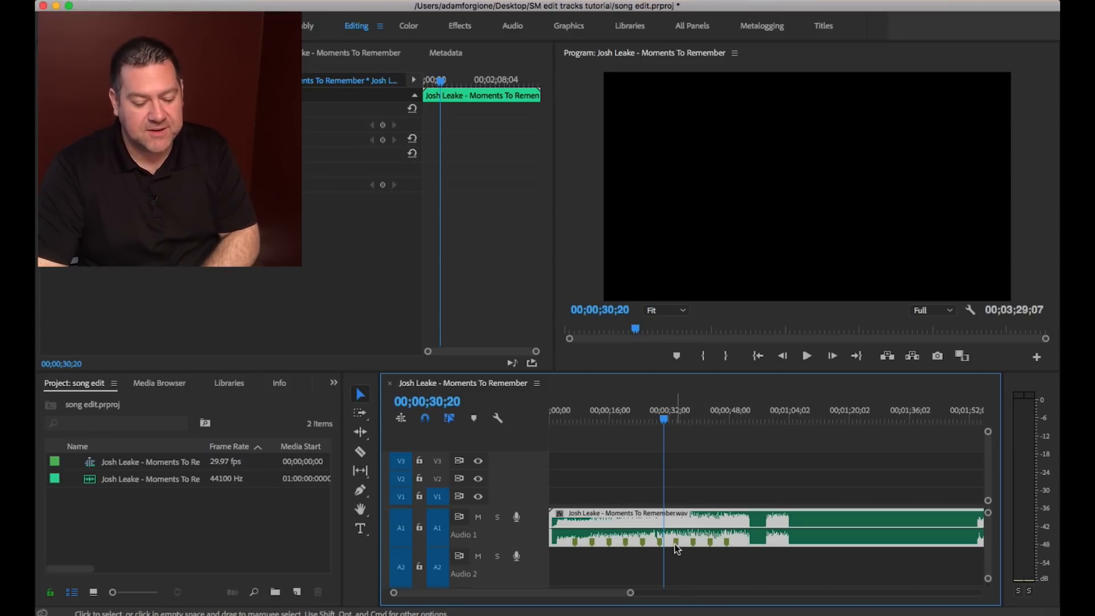
mouse_move(662, 415)
left_mouse_down()
mouse_move(650, 412)
mouse_move(669, 415)
left_mouse_up()
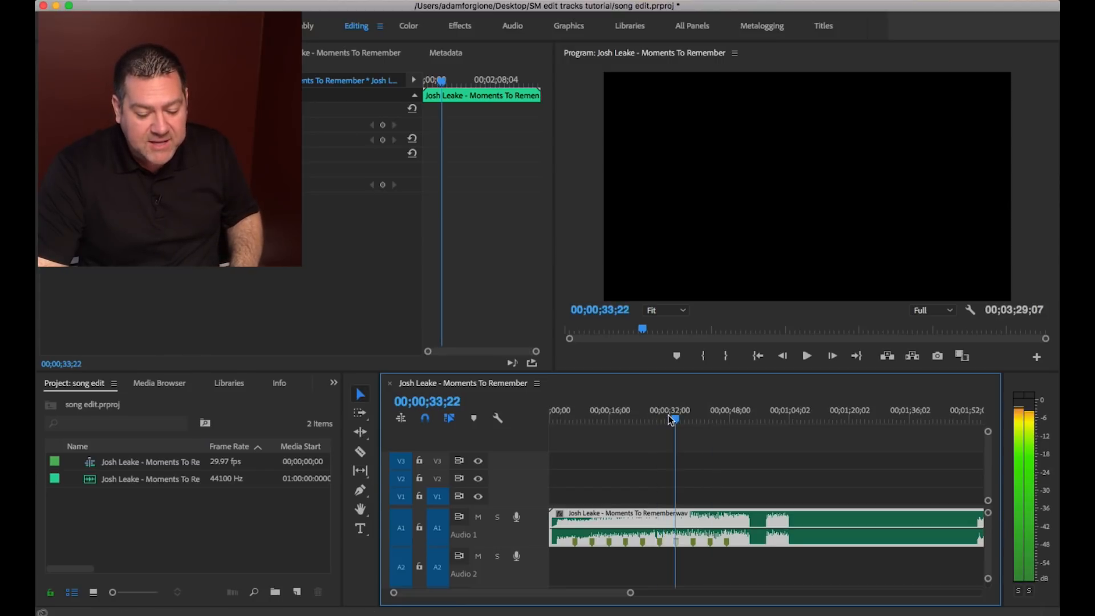
right_click(675, 545)
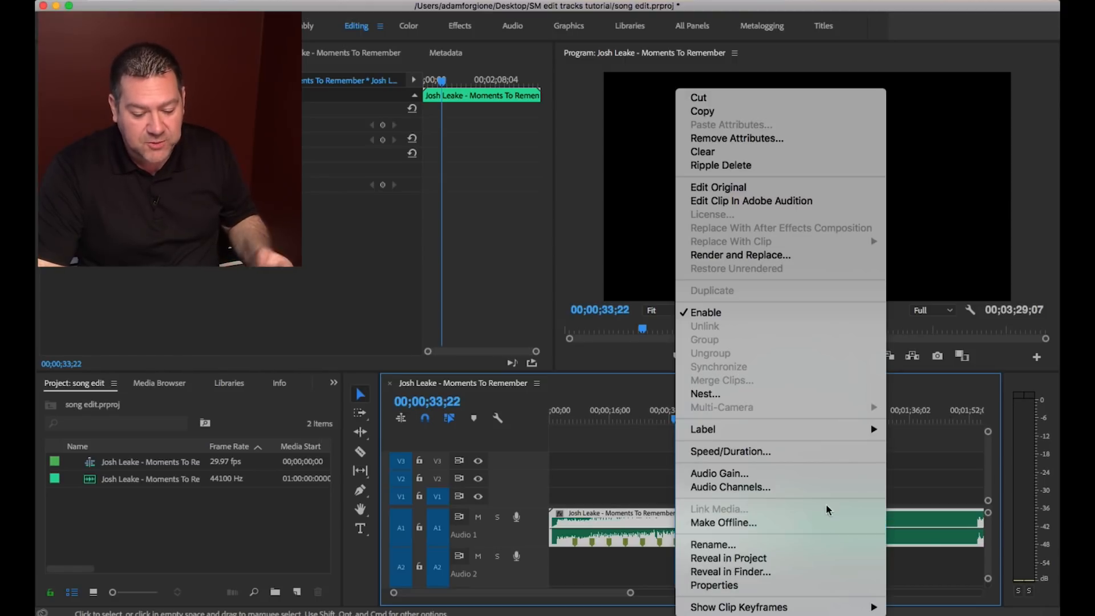
left_click(969, 505)
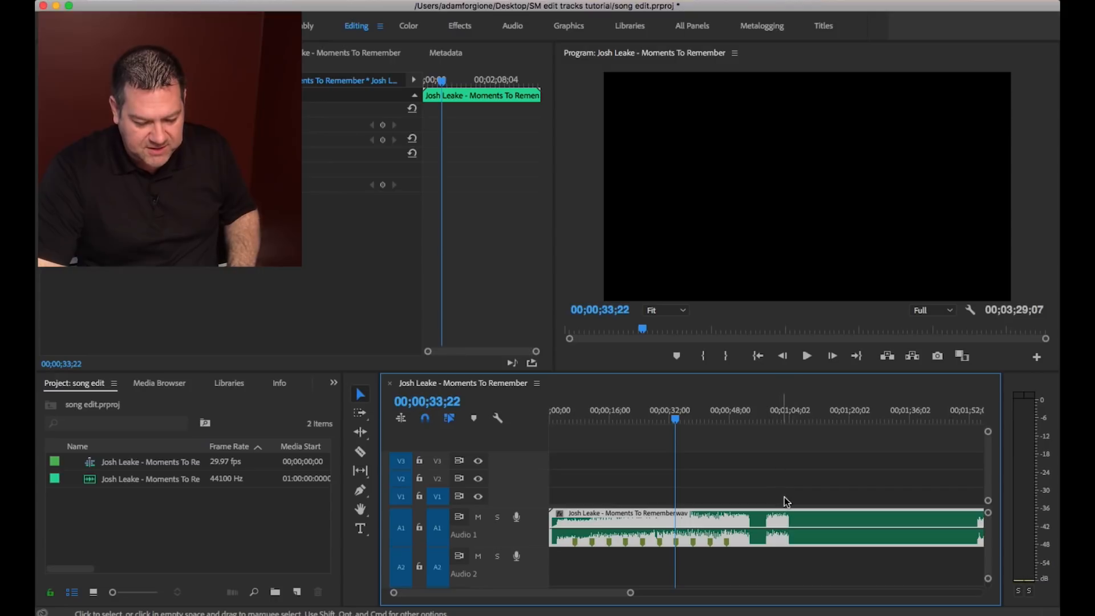
Remove the clip markers after about 29 seconds and replay that passage, adding a marker at about 38 seconds.
left_click(660, 419)
key("space")
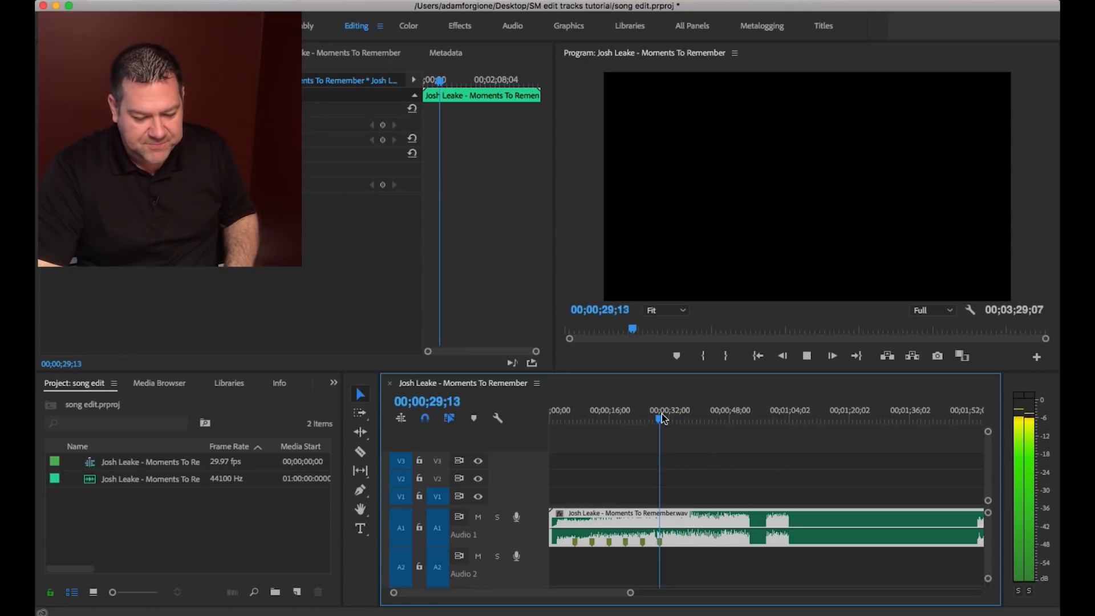
left_click(644, 418)
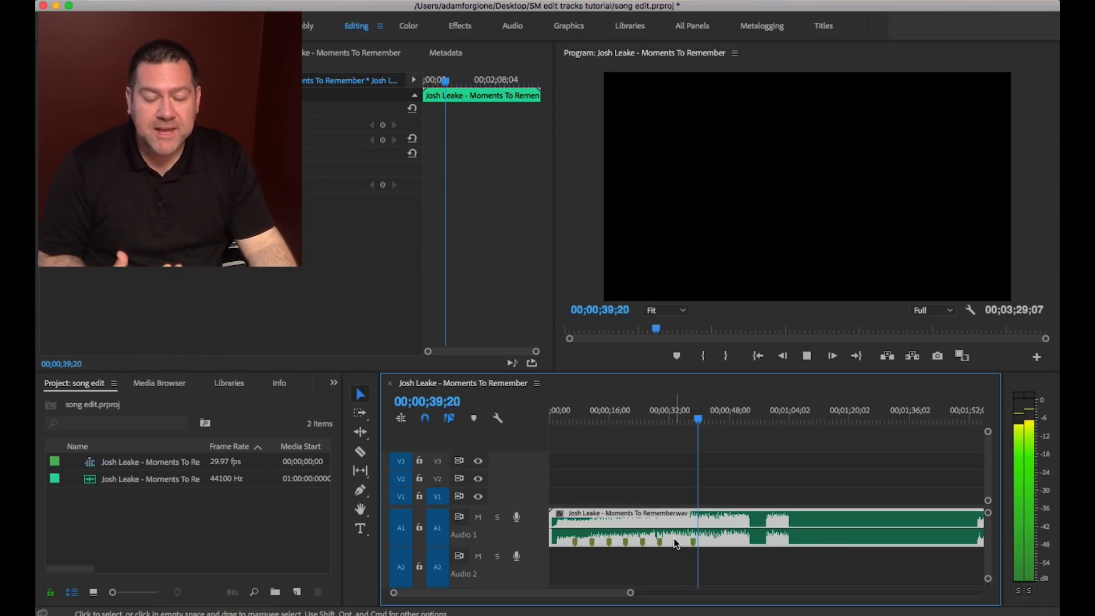
key("space")
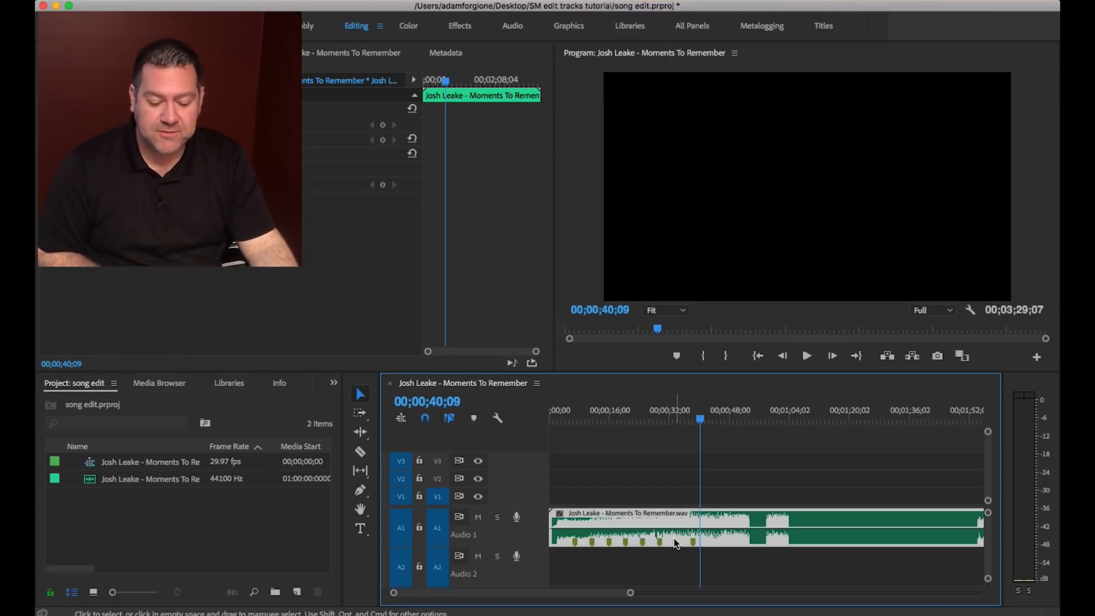
key("space")
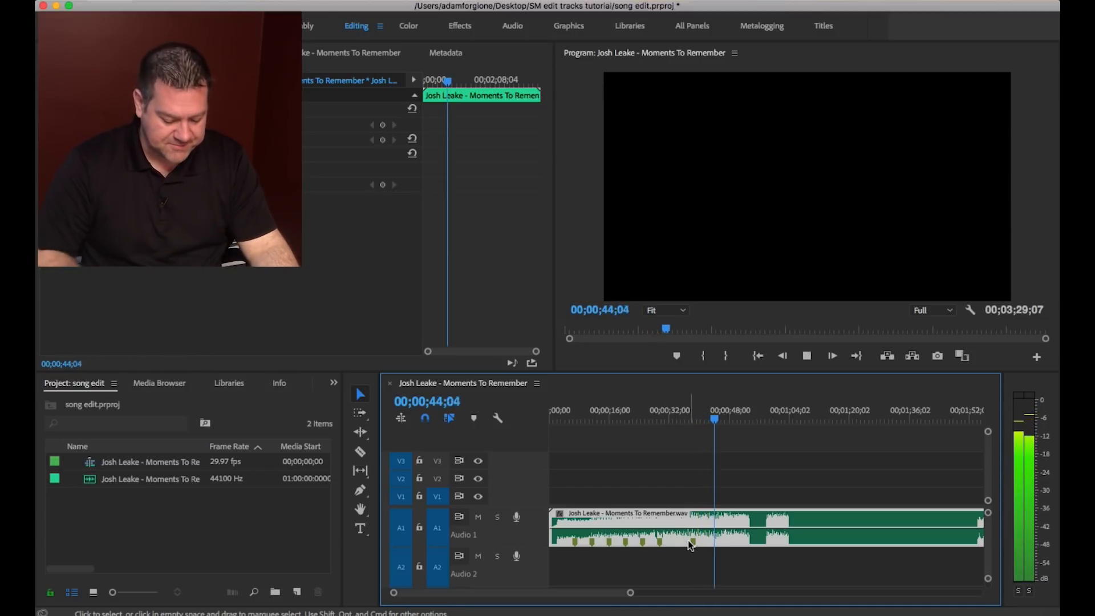
key("XF86AudioRaiseVolume")
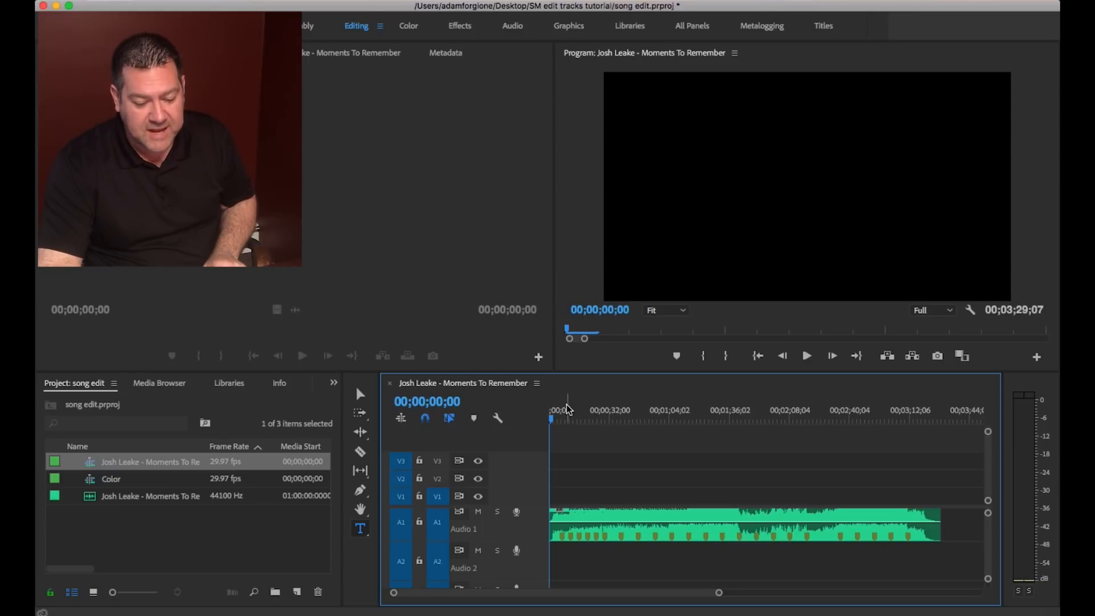
Scrub across the markers of the whole song and park the playhead at 00;00;29;07.
left_click_drag(568, 408, 705, 410)
left_click_drag(865, 424, 924, 418)
left_click(606, 425)
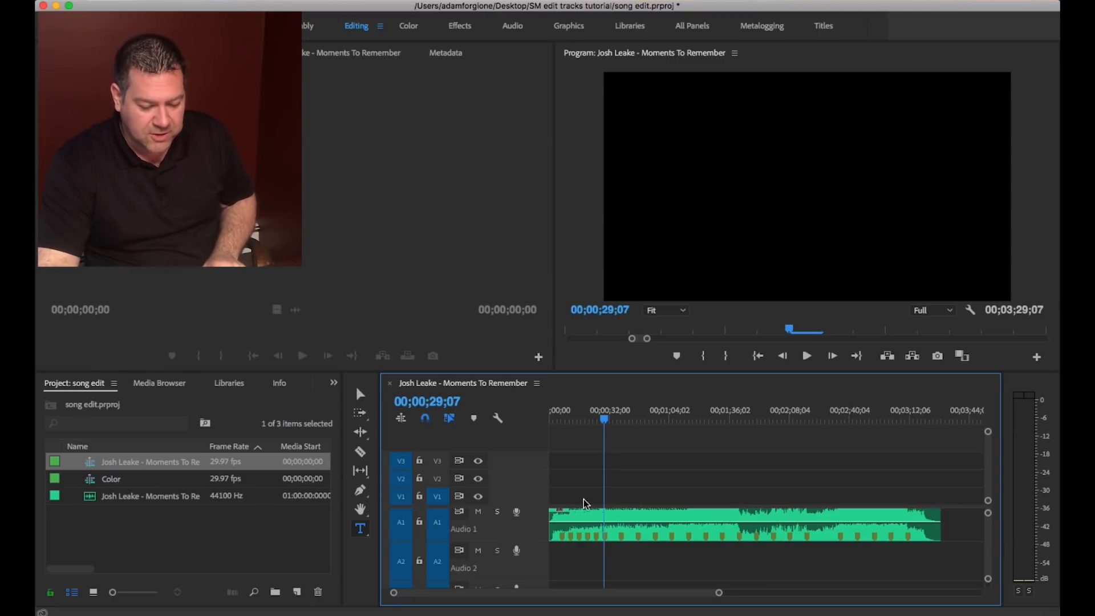
Open the Color sequence and play its opening Intro section.
left_click(147, 533)
double_click(92, 482)
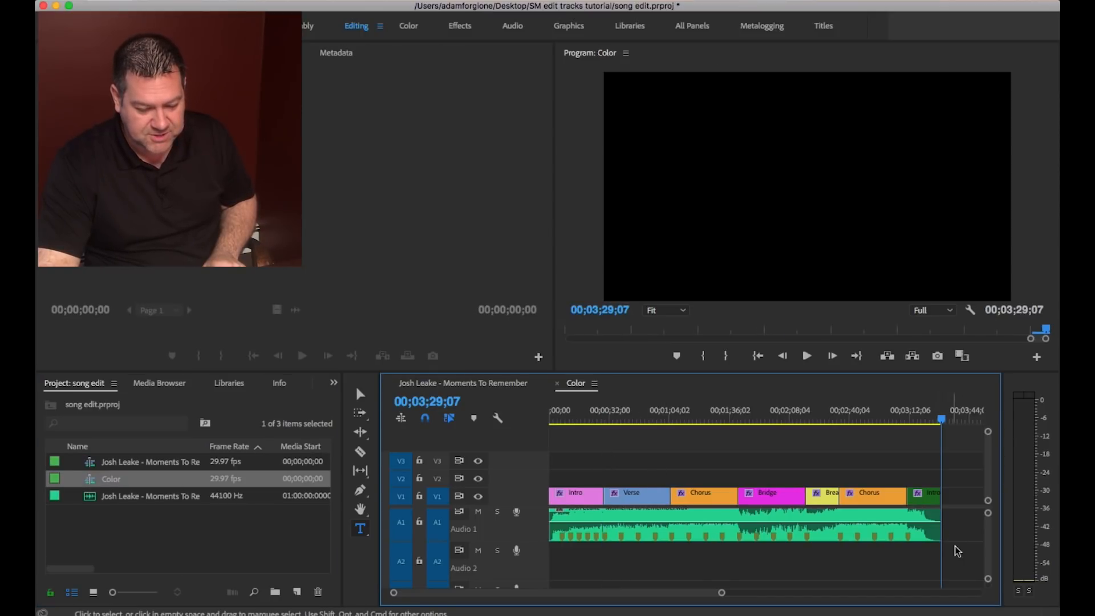
left_click(570, 419)
key("space")
key("XF86AudioRaiseVolume")
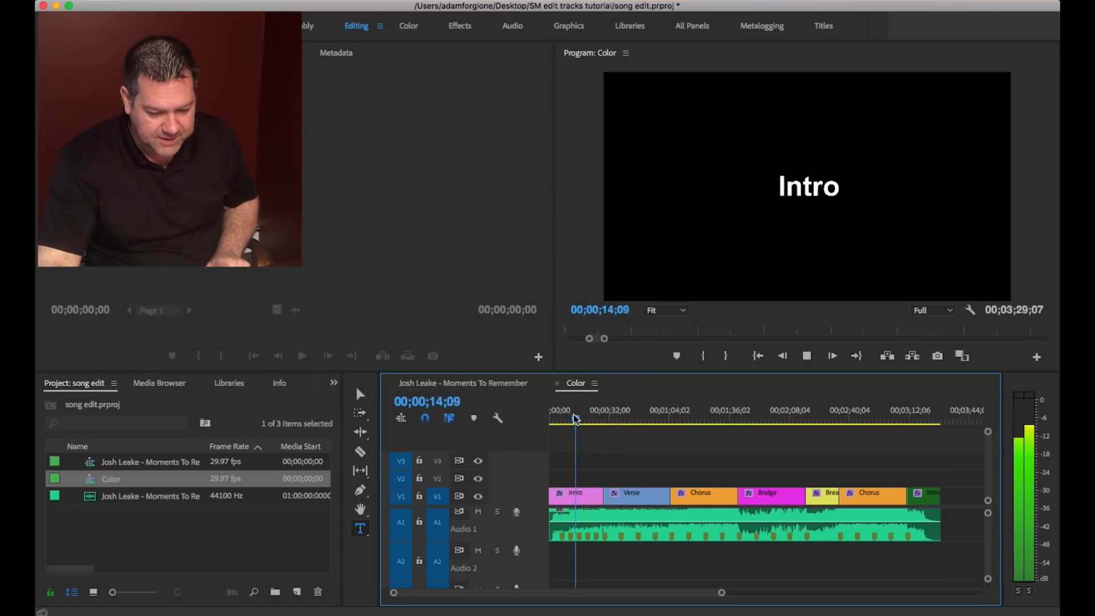
Sample the Verse, Chorus, Bridge, break, second Chorus and closing sections of the color-coded sequence in order.
left_click(651, 419)
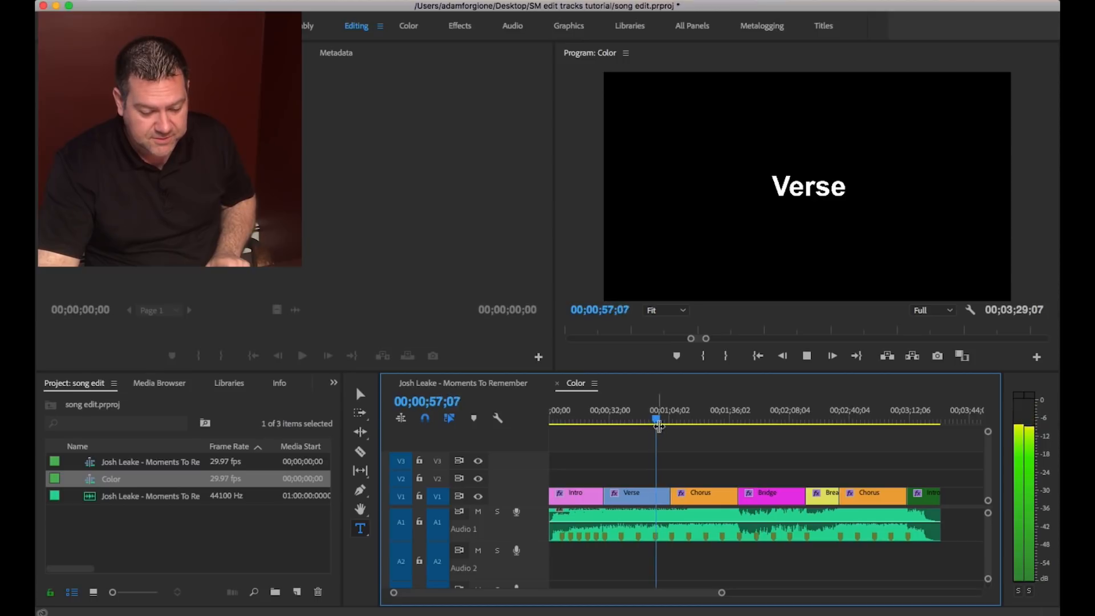
left_click(688, 426)
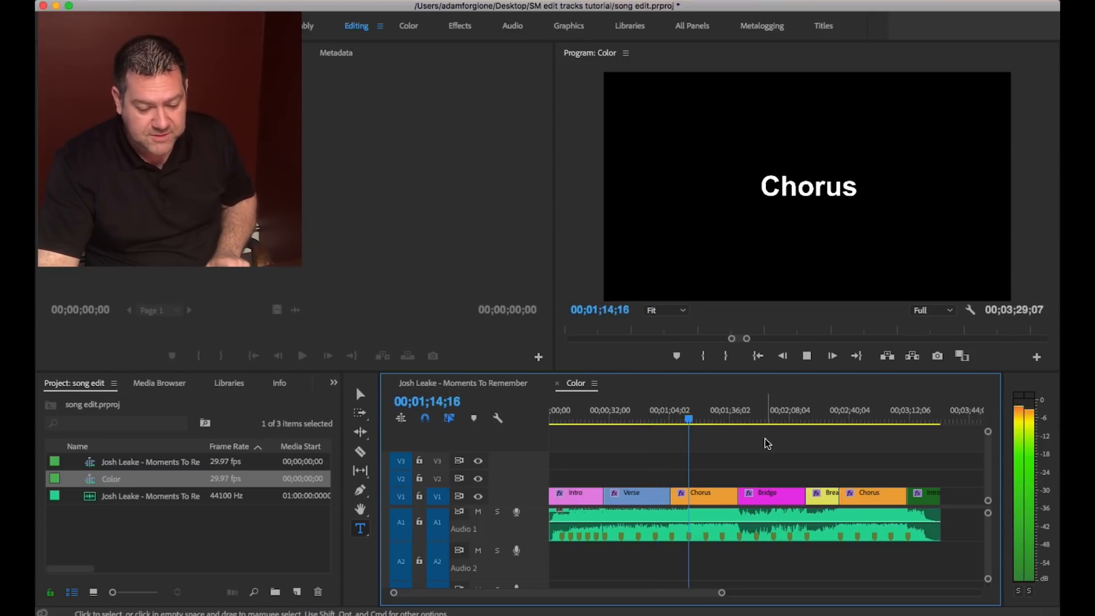
left_click(754, 420)
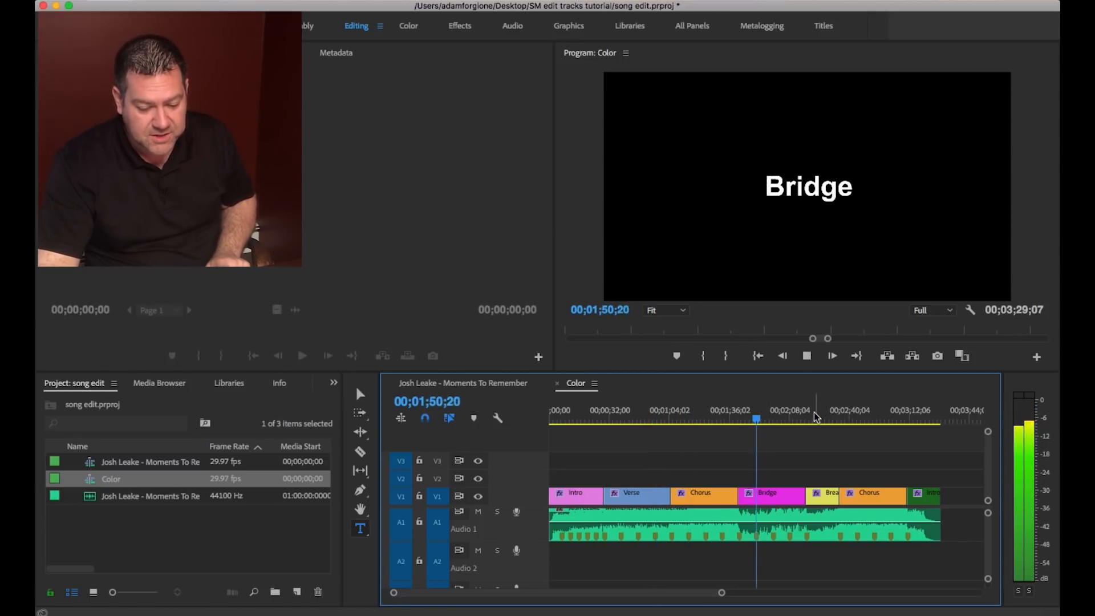
left_click(817, 420)
key("space")
left_click(856, 420)
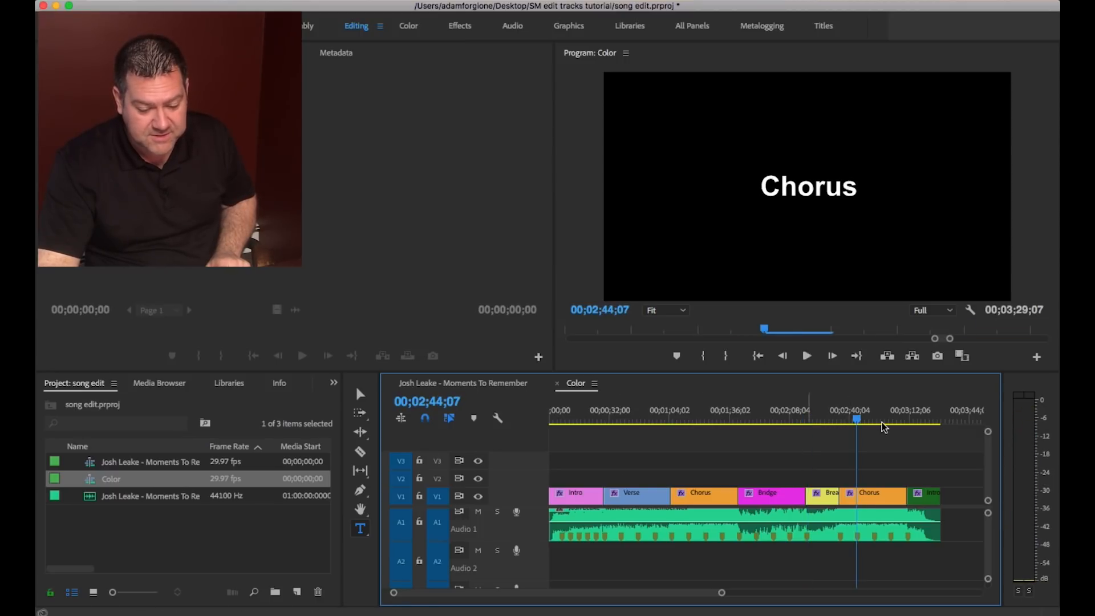
key("space")
left_click(908, 419)
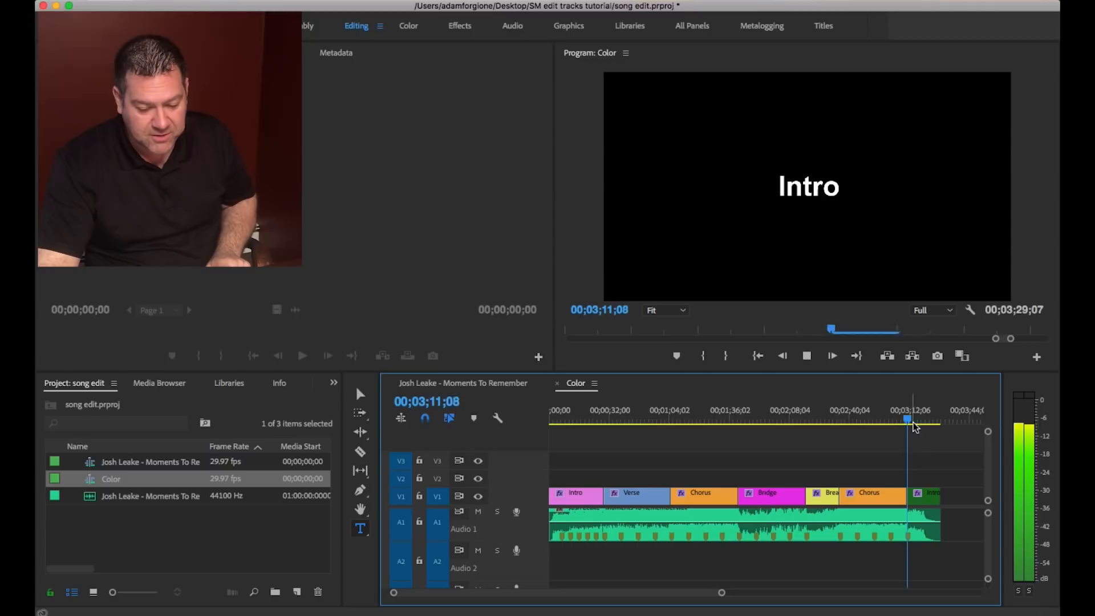
key("space")
Return to about 11 seconds into the Intro section and play it briefly.
left_click(570, 421)
key("space")
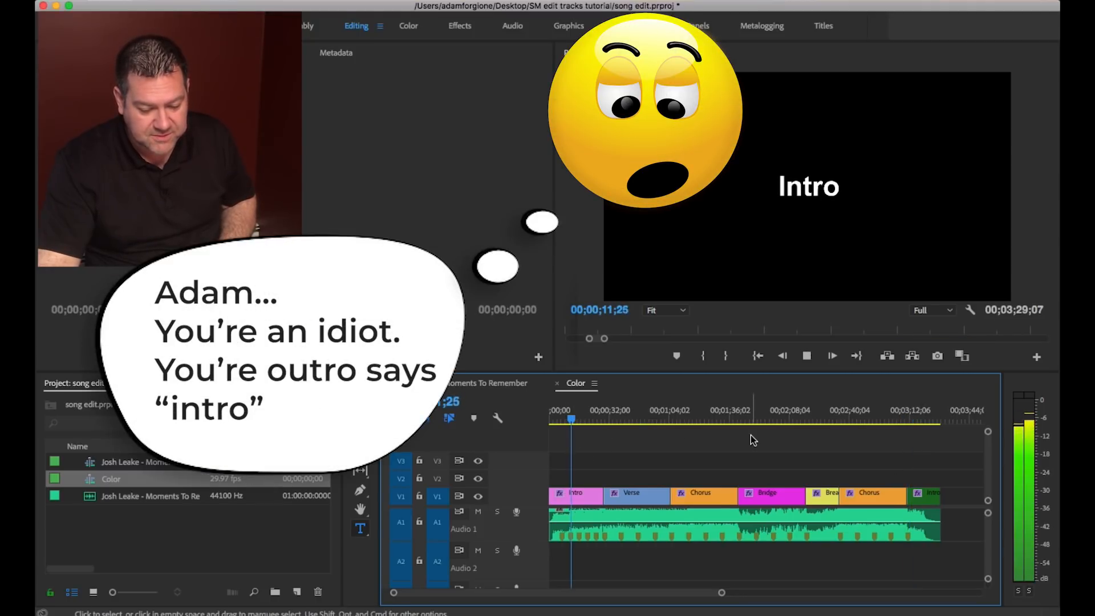
key("space")
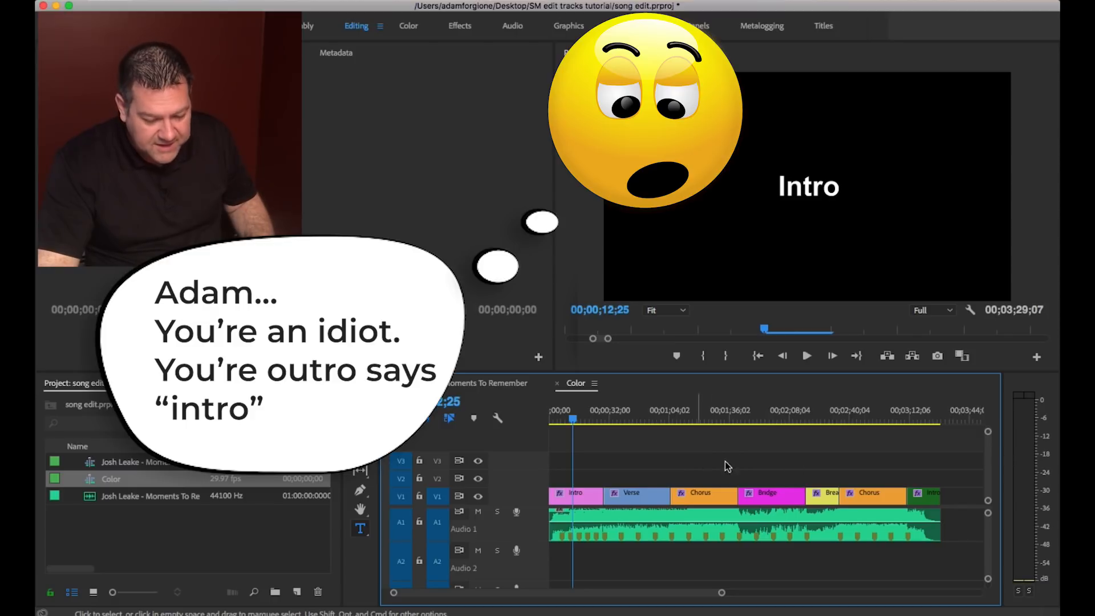
Duplicate all song sections with their audio after the original, leaving a gap, and move the playhead into the copy's Intro.
left_click_drag(948, 456, 590, 582)
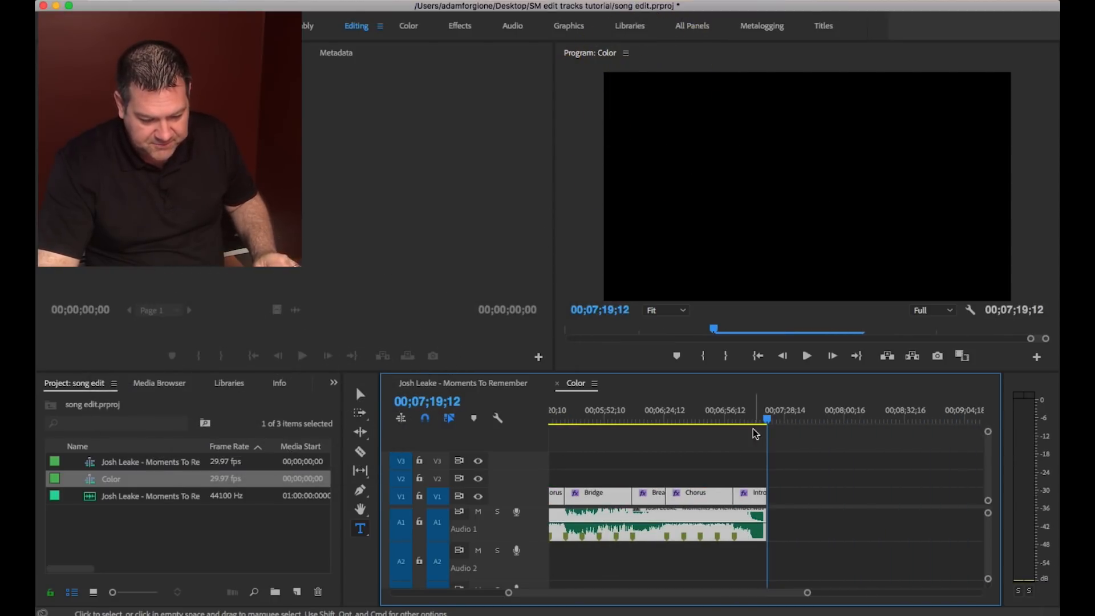
left_click(855, 470)
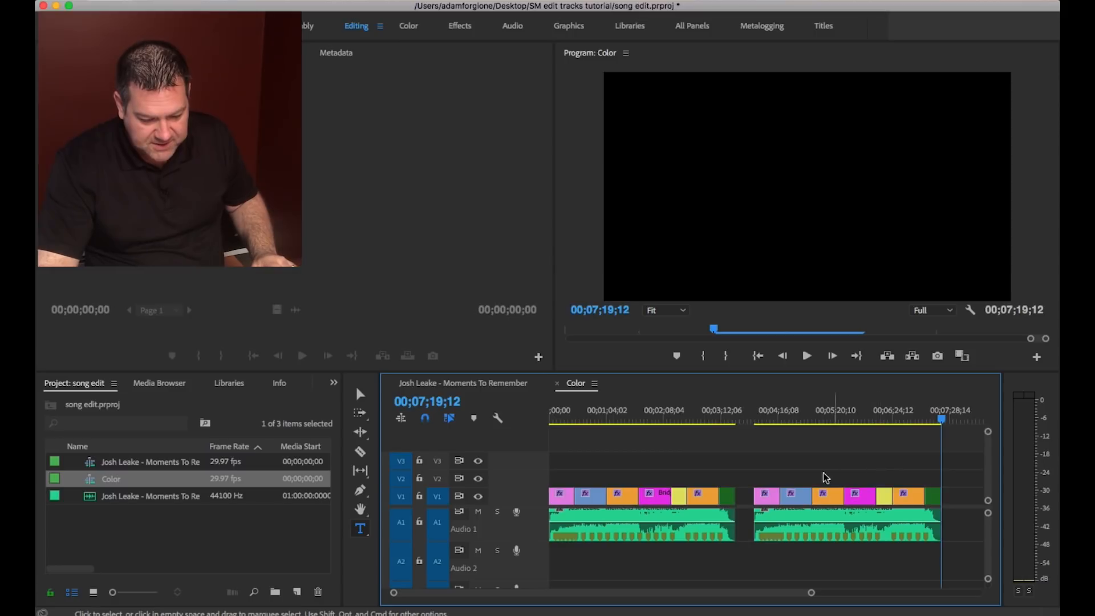
left_click(769, 417)
key("=")
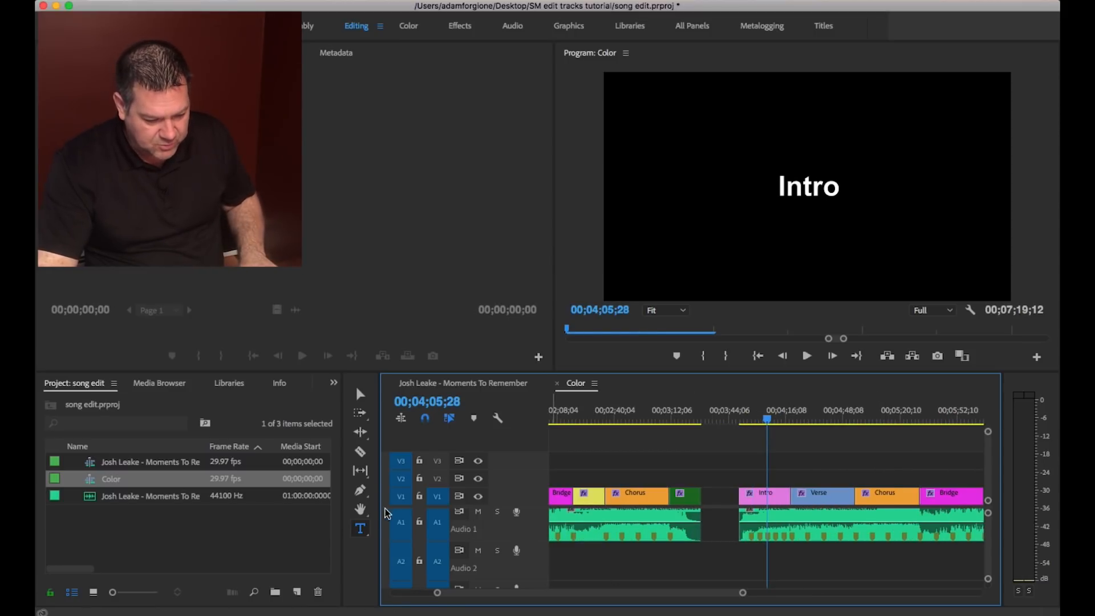
Play the copy's Intro and split its label and audio with the Razor tool at the phrase marker near 00;04;01;12.
left_click(360, 452)
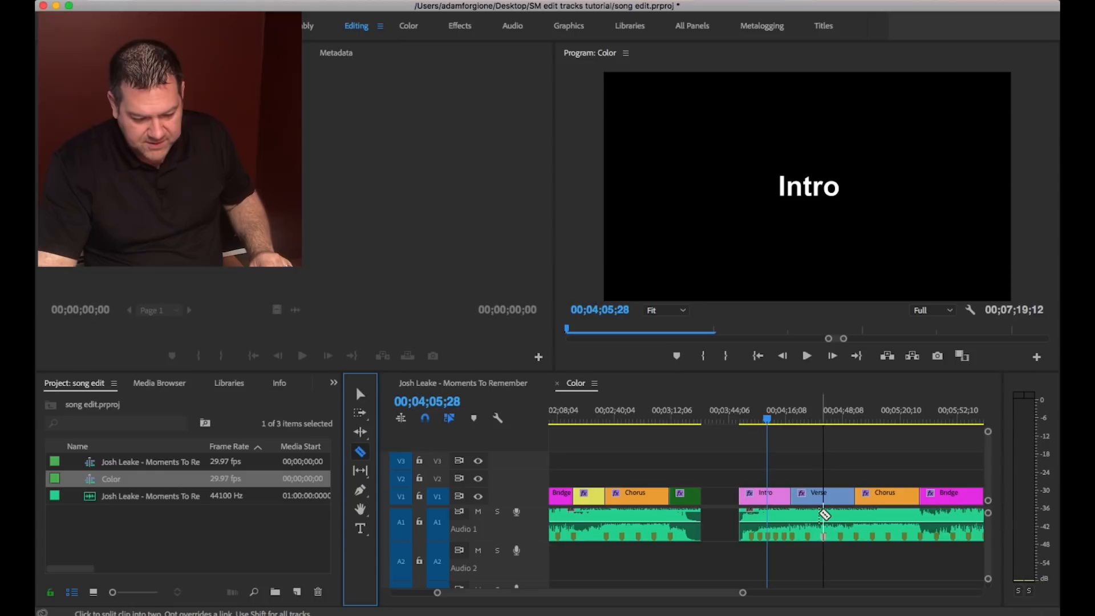
left_click(752, 420)
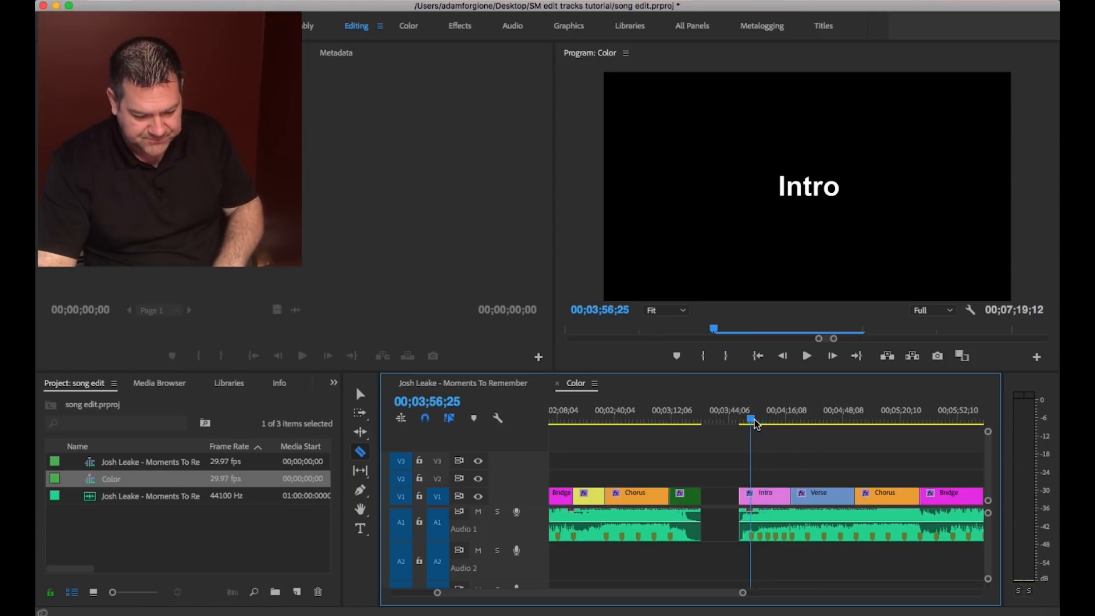
key("=")
key("space")
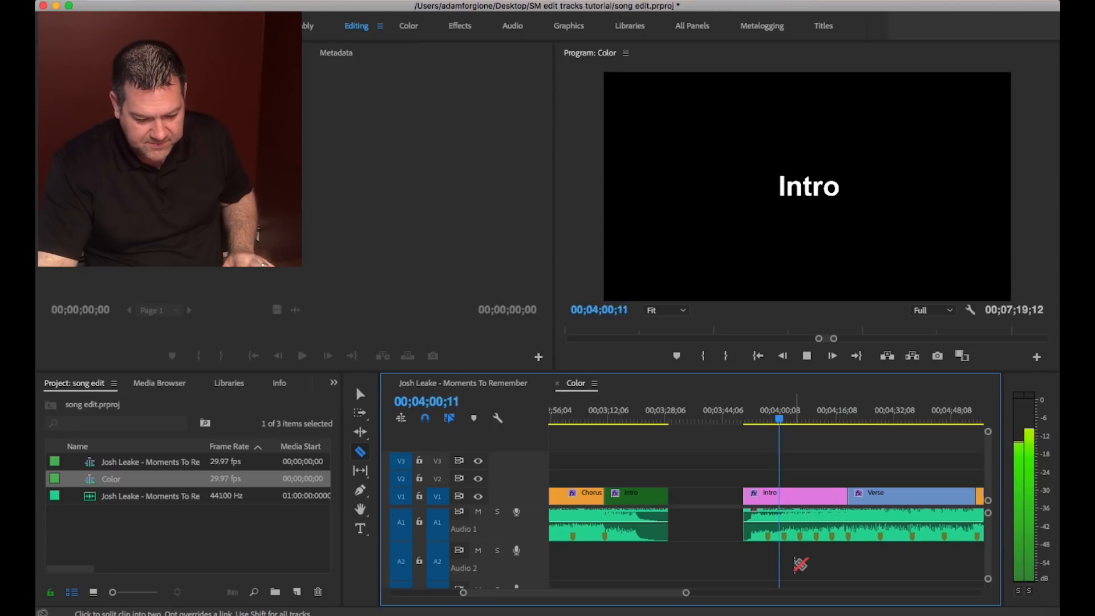
key("space")
left_click(782, 533)
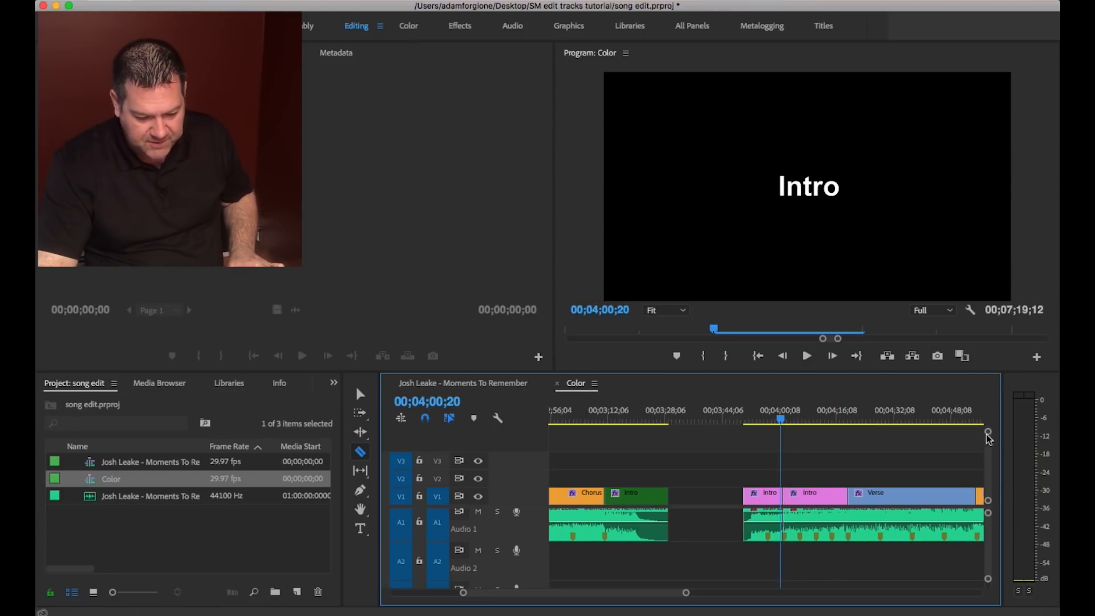
Split the copy's audio at the Verse start and ripple delete the second Intro part so the Verse follows the first.
key("minus")
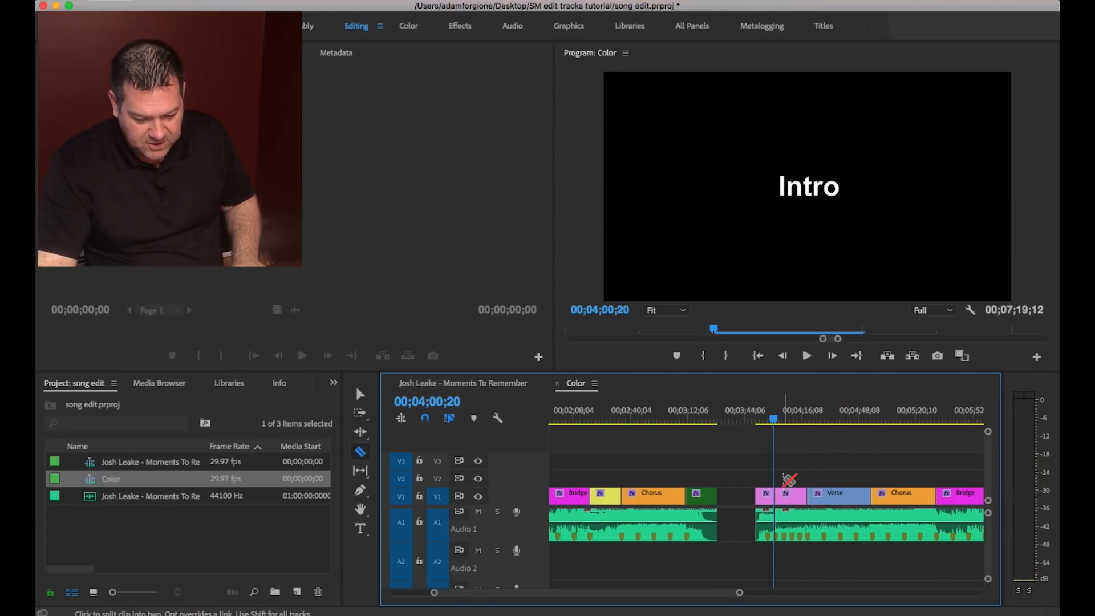
left_click(807, 526)
key("v")
left_click(793, 496)
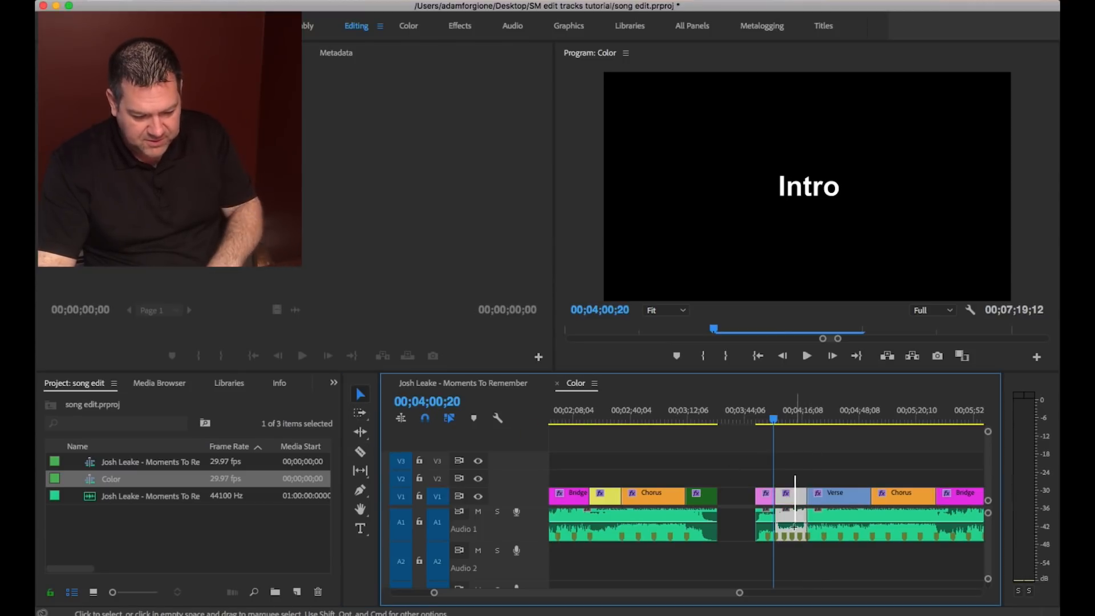
key("equal")
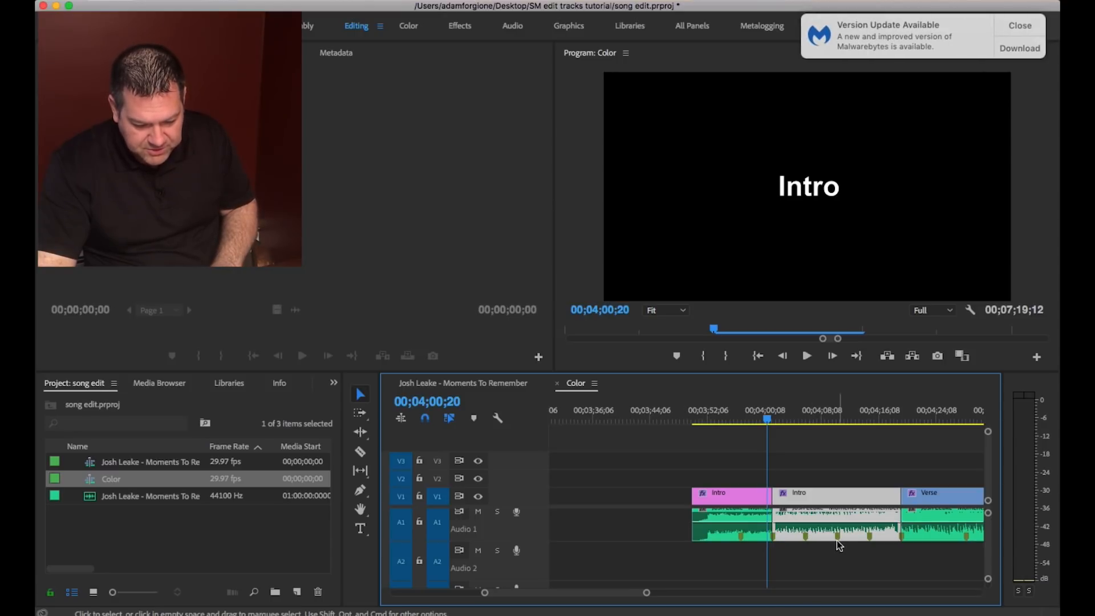
left_click(1019, 28)
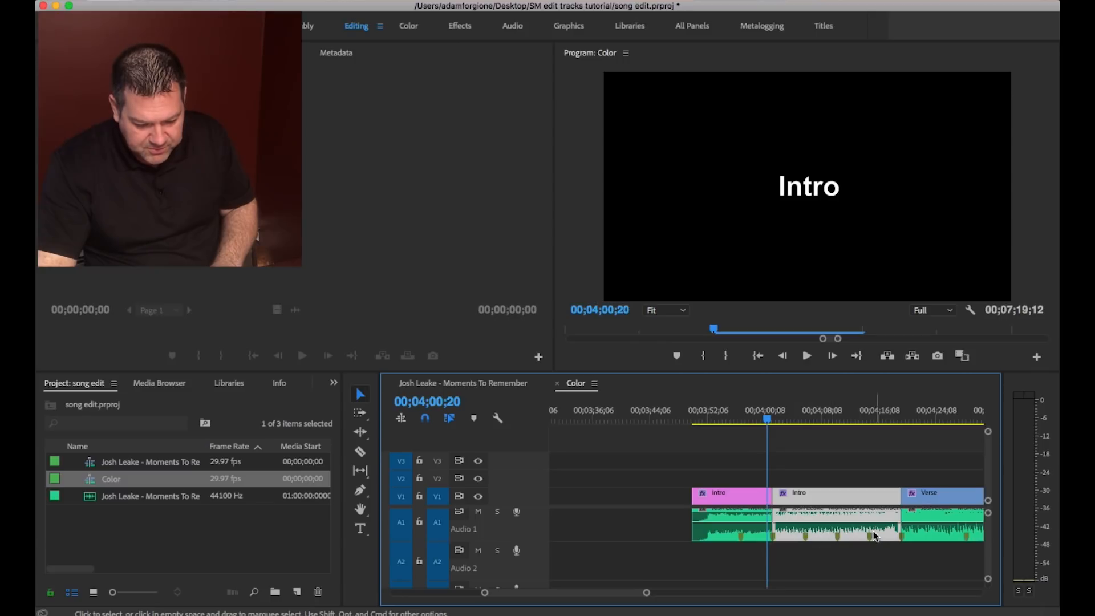
left_click_drag(883, 455, 785, 568)
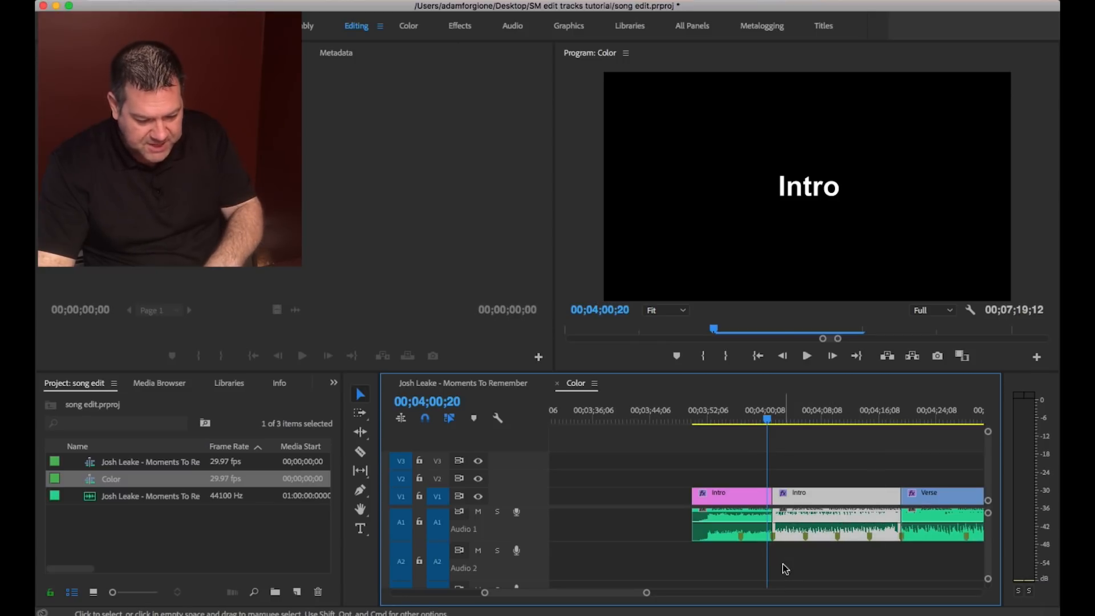
key("shift+Delete")
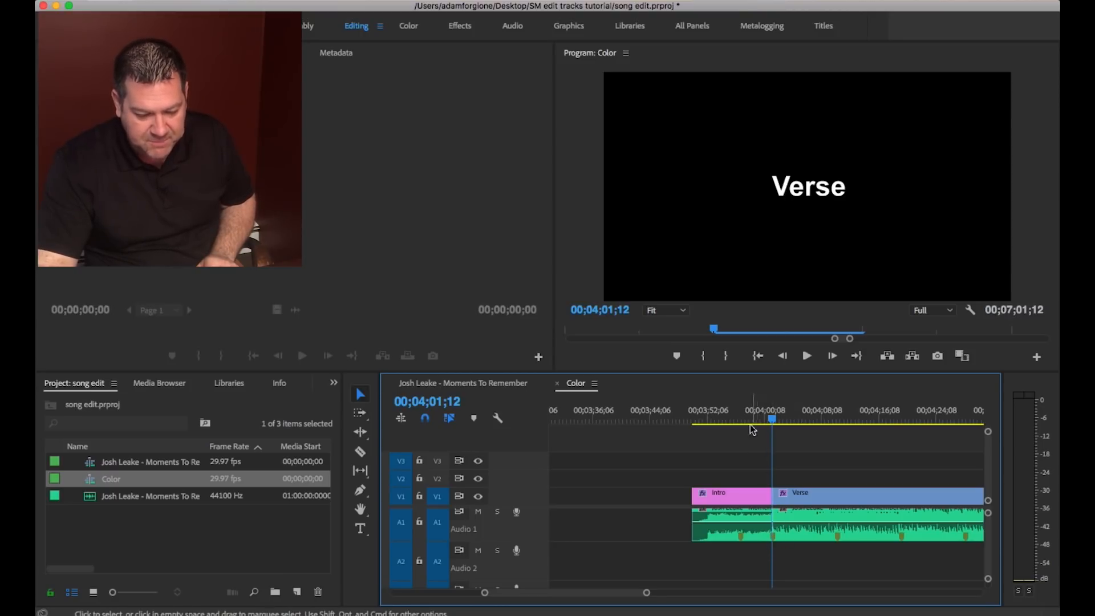
Play the new join between the shortened Intro and the Verse, stopping at 00;04;04;01.
key("shift+k")
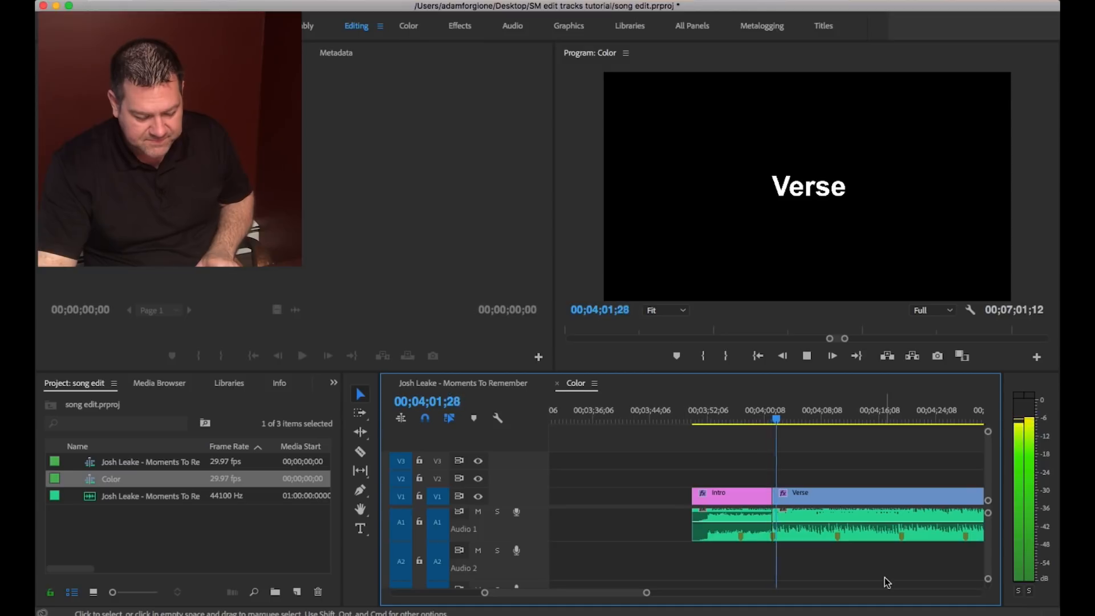
key("equal")
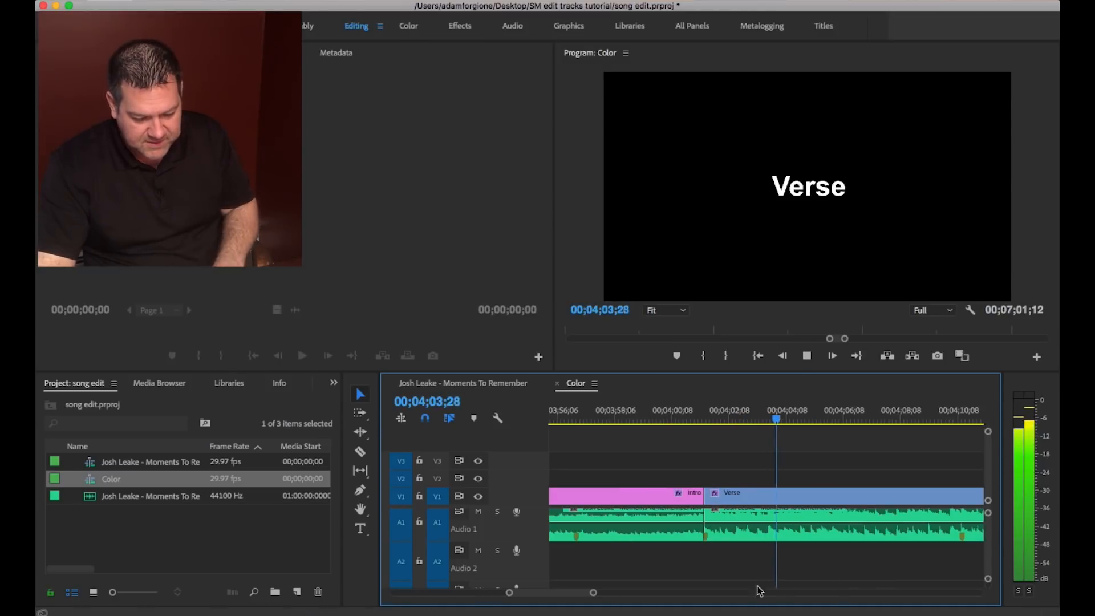
key("space")
key("equal")
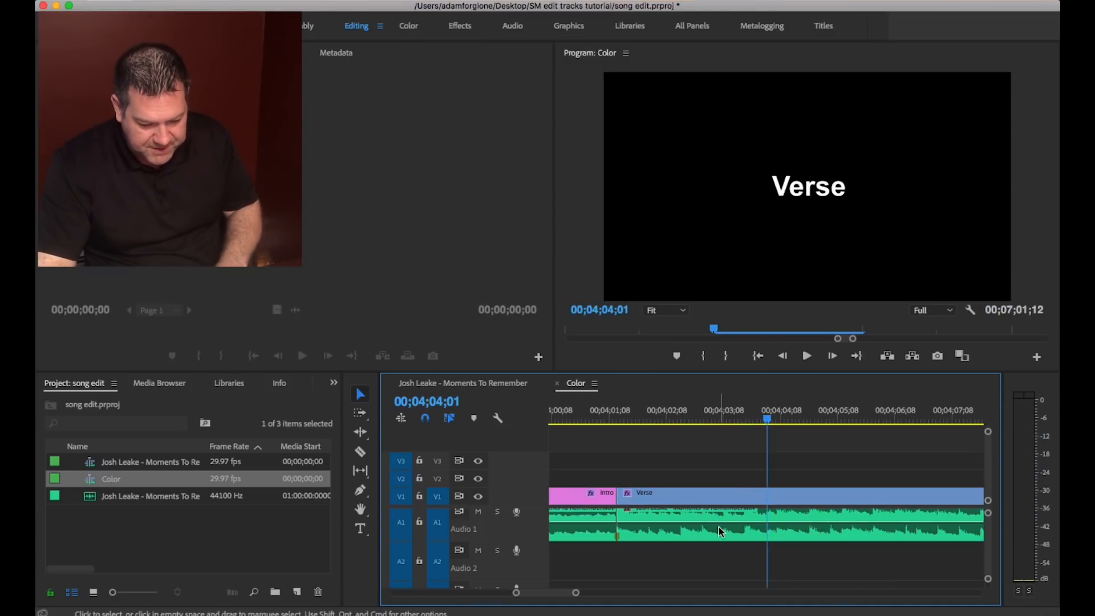
Roll the Intro–Verse audio cut about one second ahead of the Verse marker and listen to the transition.
left_click_drag(613, 518, 555, 526)
left_click(576, 414)
key("space")
key("space")
left_click(595, 522)
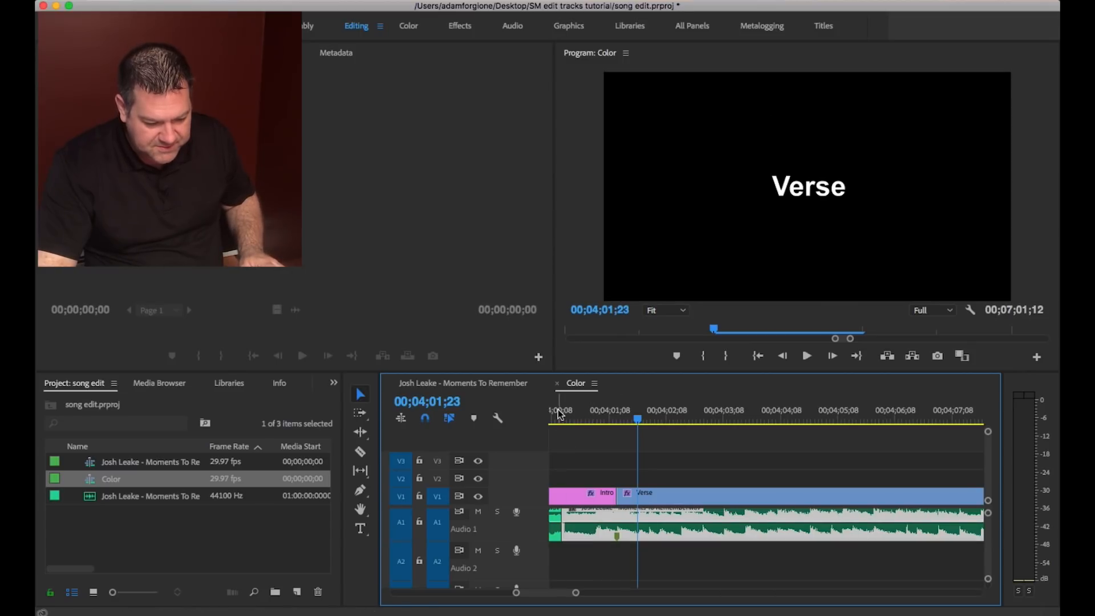
left_click(560, 416)
key("space")
key("minus")
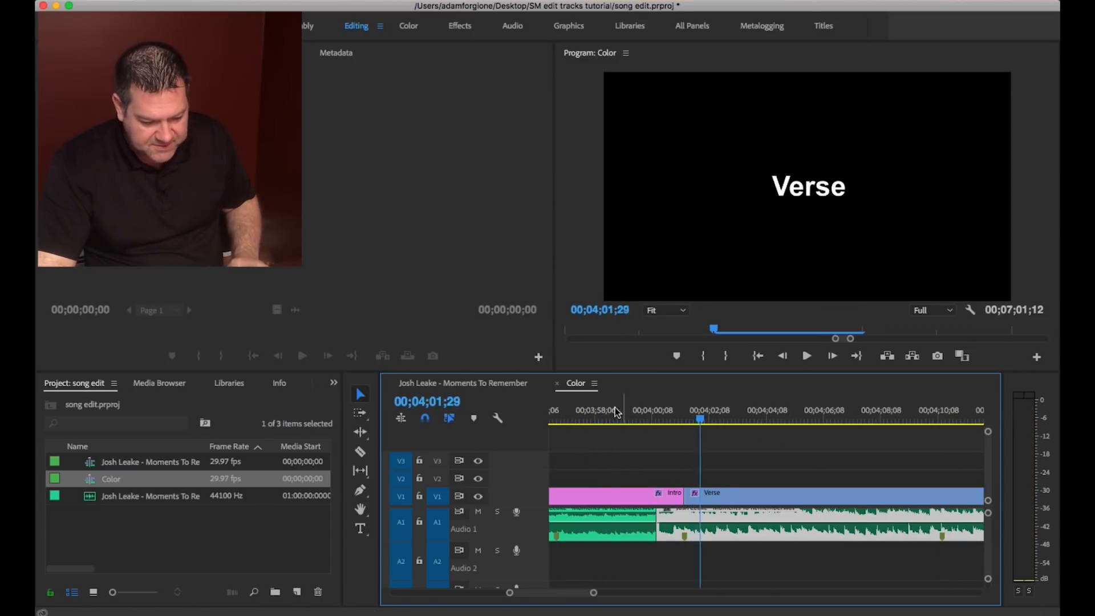
left_click(593, 415)
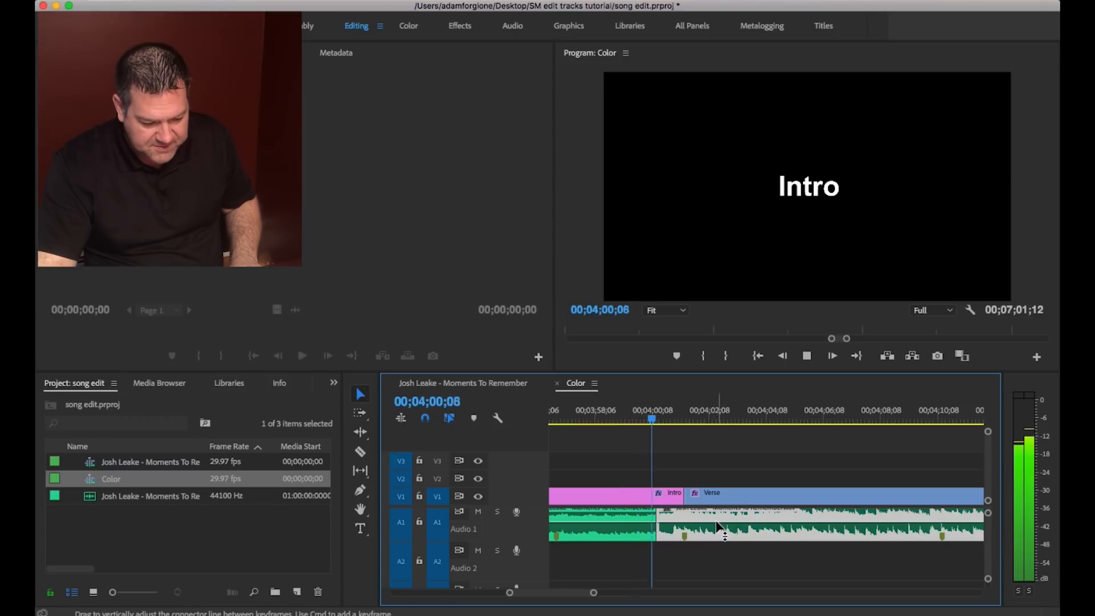
key("equal")
key("space")
Trim the Verse audio's start and the Intro audio's end to meet about 12 frames before the Verse marker, and play the join.
left_click_drag(659, 522, 723, 515)
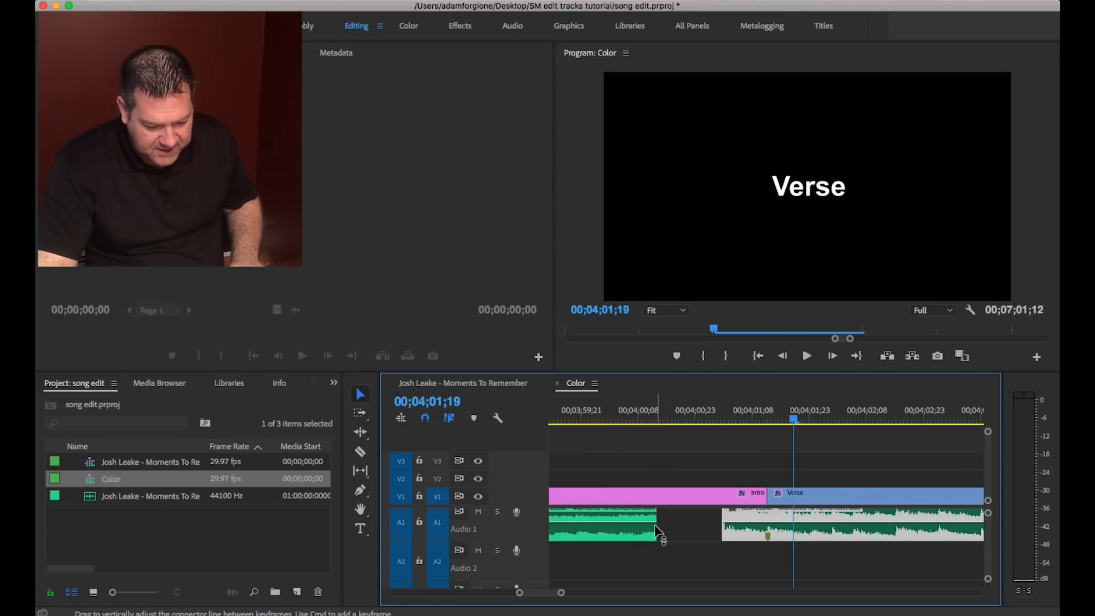
left_click(656, 530)
left_click_drag(654, 526, 719, 526)
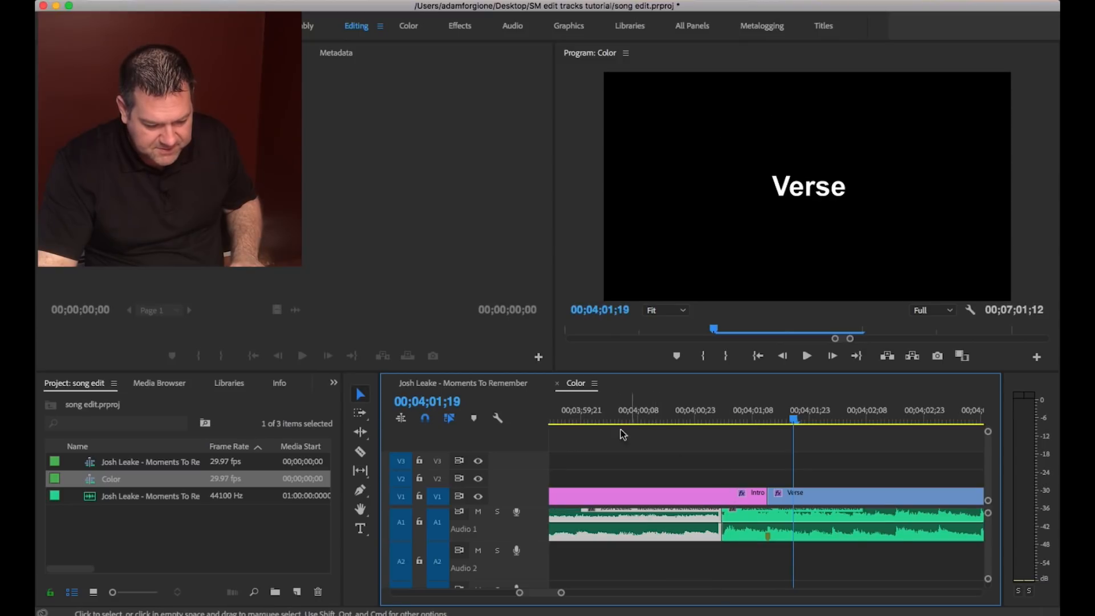
left_click(621, 412)
key("space")
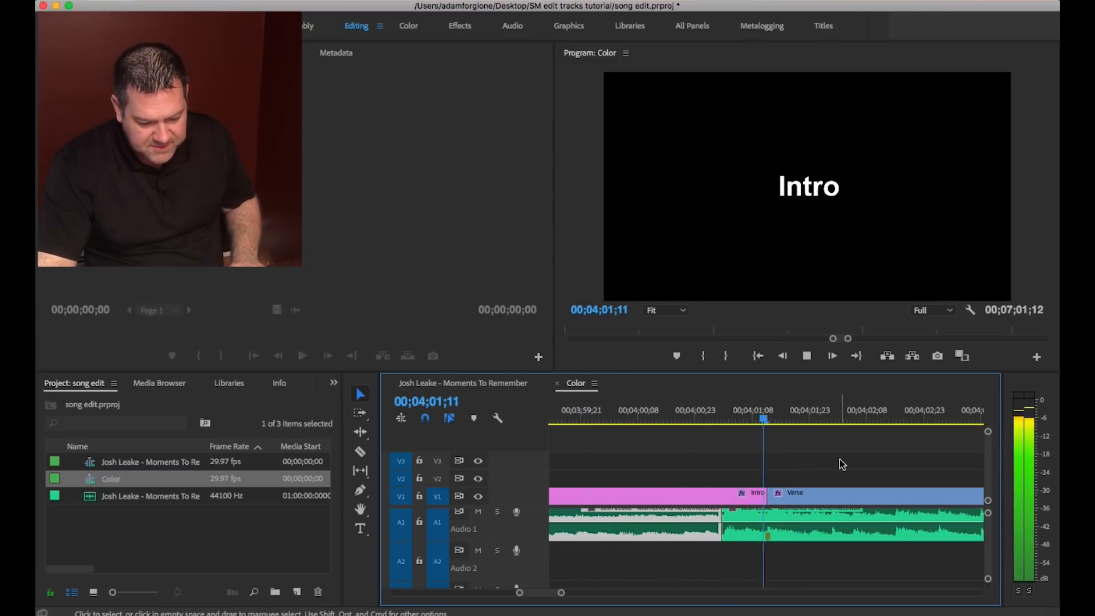
Split the copy's Verse and its audio with the Razor tool at the middle phrase marker, 00;04;19;11.
key("super+minus")
key("super+minus")
key("super+minus")
key("super+minus")
key("super+minus")
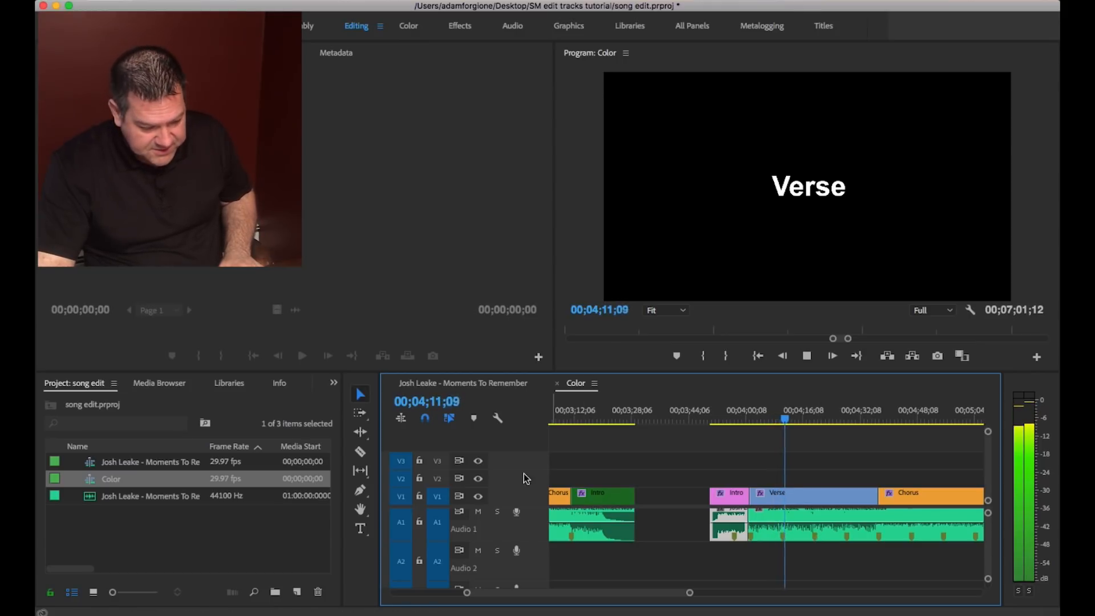
left_click(361, 453)
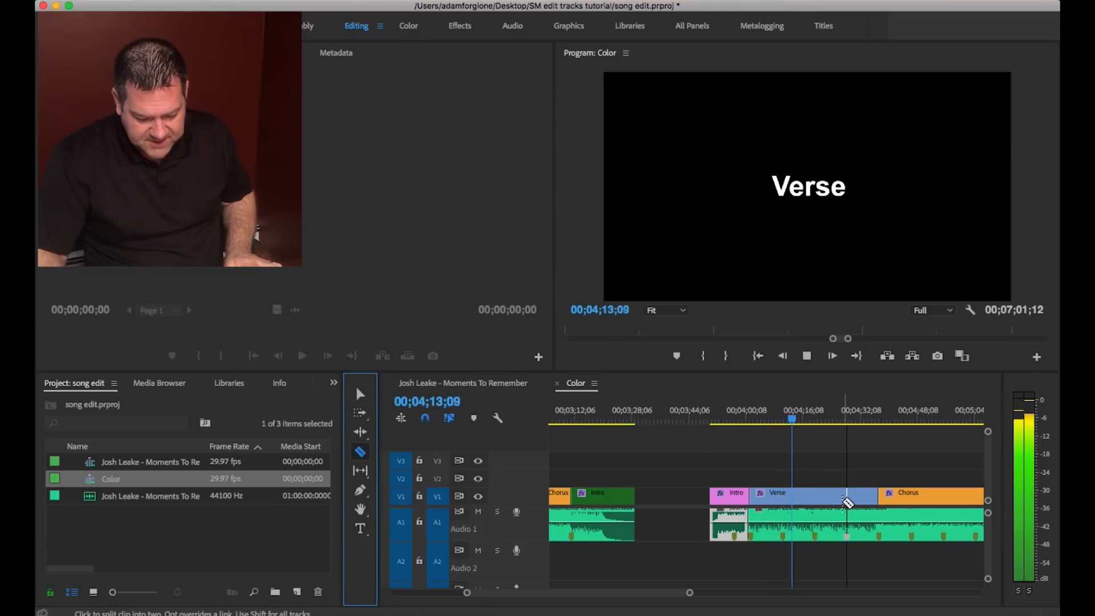
key("XF86AudioRaiseVolume")
left_click(816, 497)
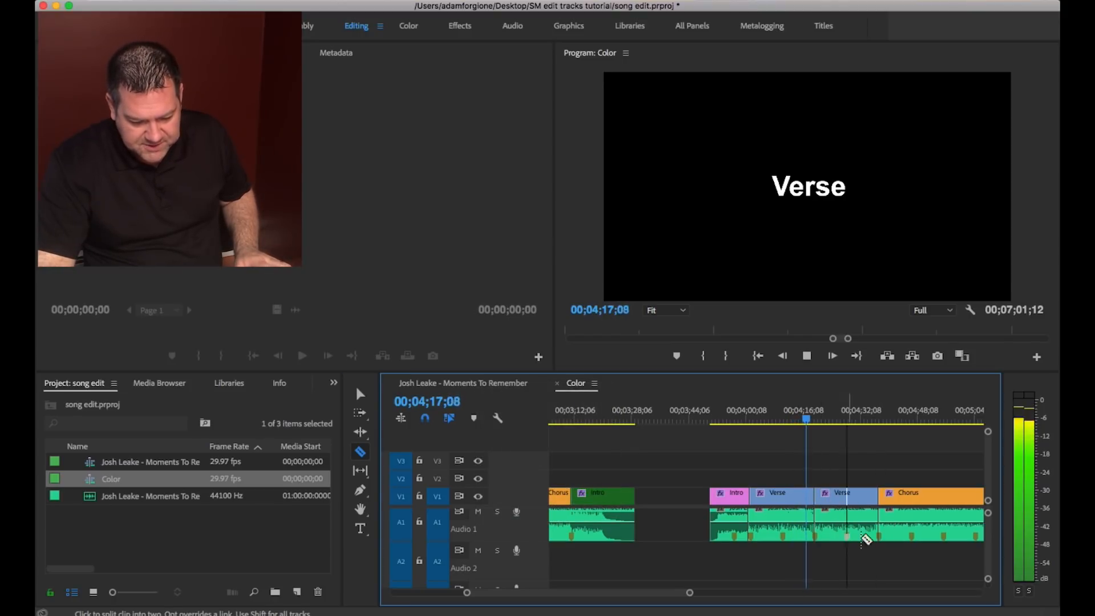
Ripple delete the second half of the Verse with its audio so the Chorus follows the first half.
left_click(360, 395)
left_click_drag(804, 464, 791, 555)
left_click_drag(846, 477, 857, 582)
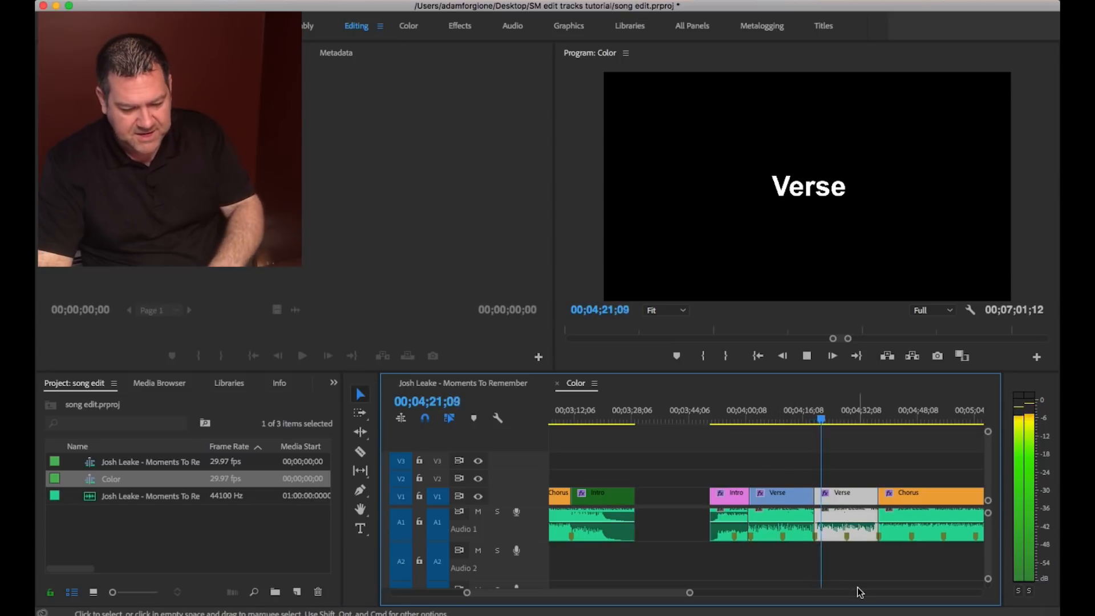
key("shift+Delete")
Play the new join between the Verse and the Chorus and return the playhead to 00;04;16;21.
left_click(803, 413)
key("space")
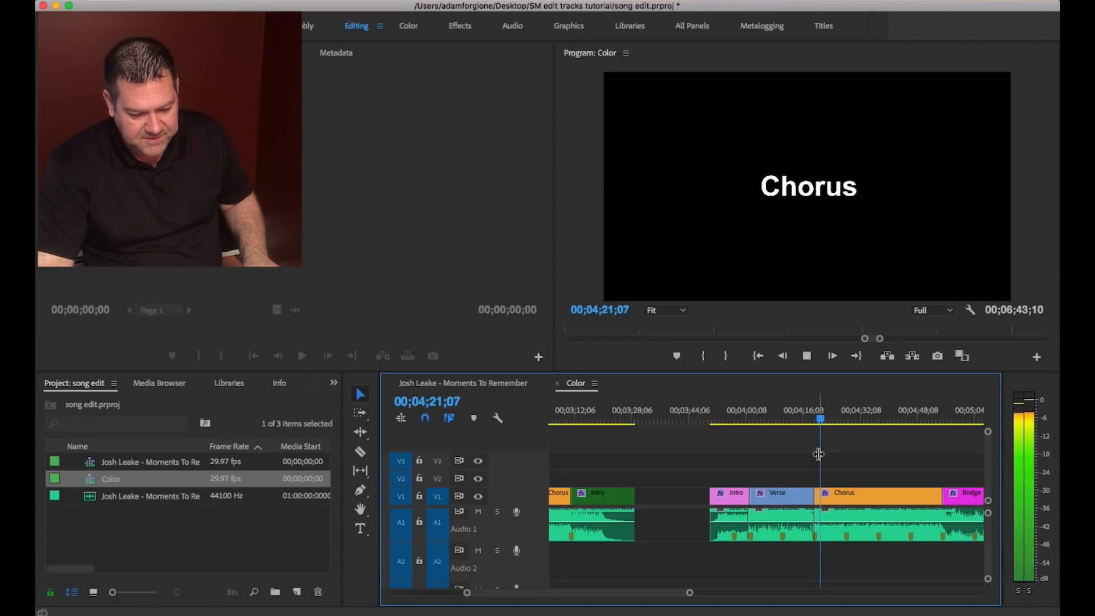
key("space")
left_click(804, 418)
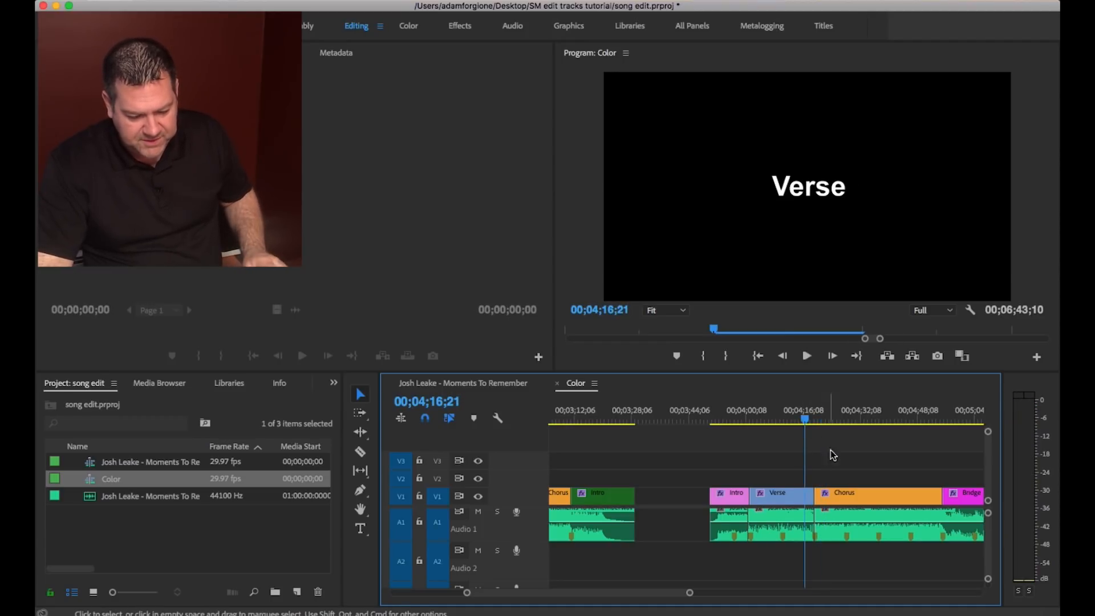
Roll the Verse–Chorus audio cut about one second before the Chorus marker and play the transition.
key("=")
key("=")
key("=")
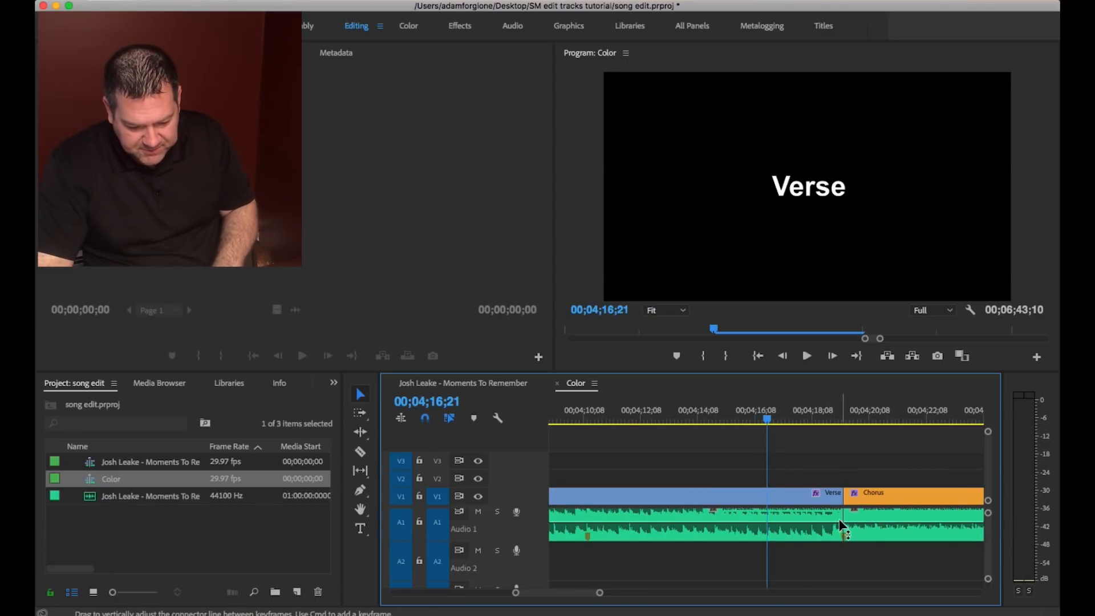
key("super+s")
left_click_drag(840, 525, 806, 526)
key("space")
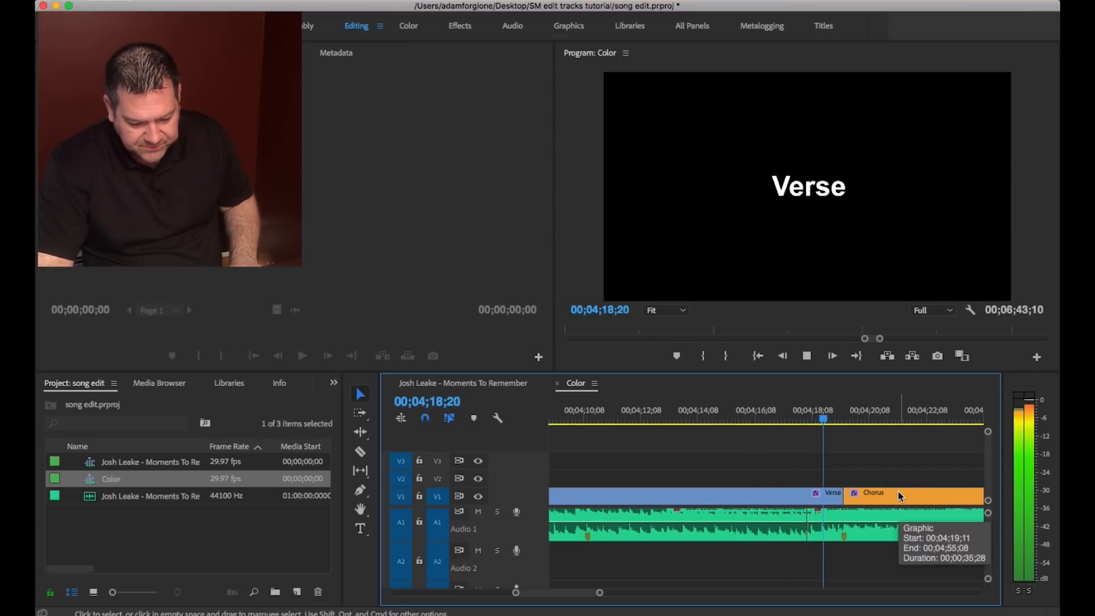
Split the copy's first Chorus and its audio with the Razor tool at the phrase marker after the Chorus start.
key("super+minus")
key("super+minus")
key("super+minus")
key("minus")
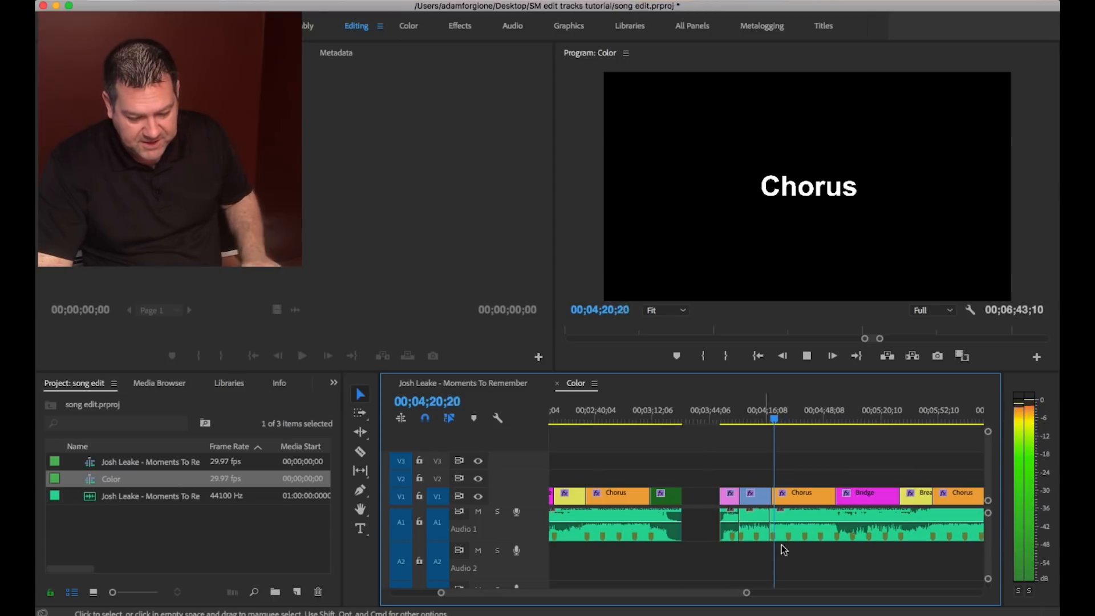
left_click(360, 452)
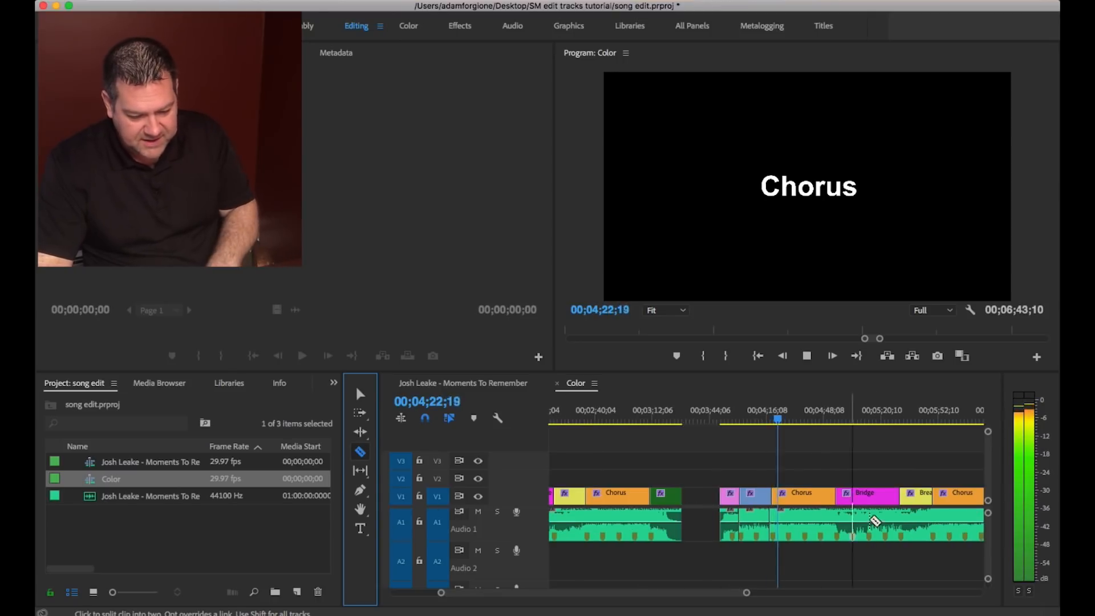
key("=")
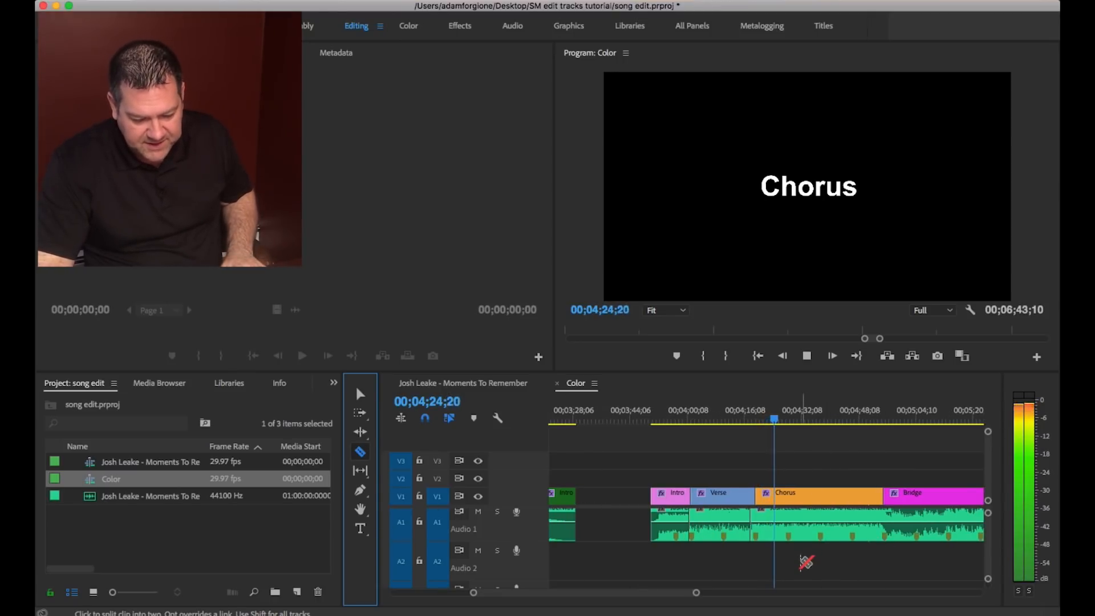
key("=")
key("space")
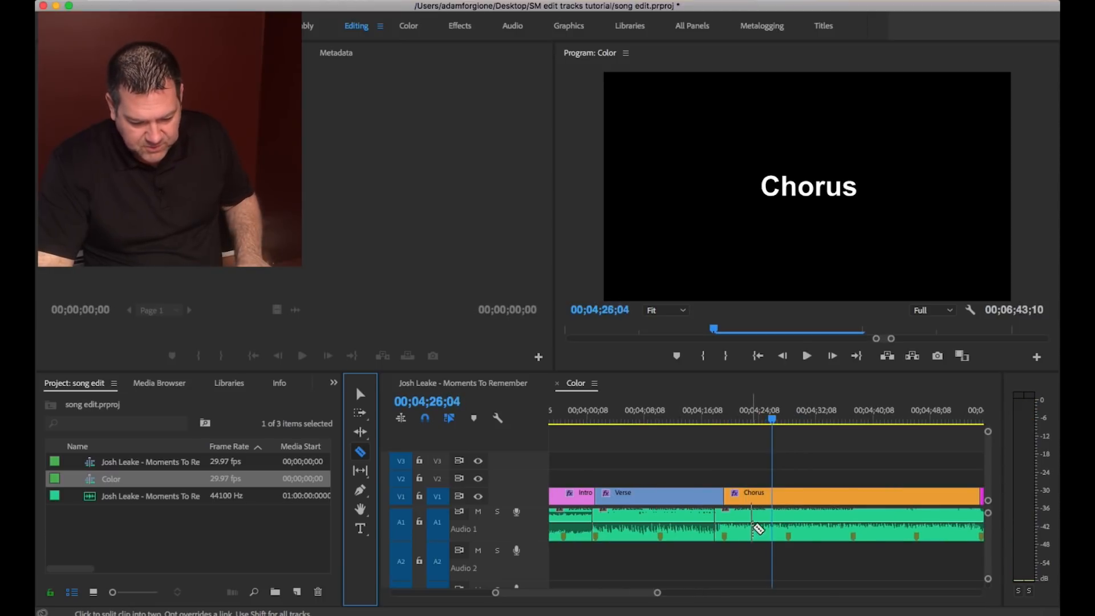
key("minus")
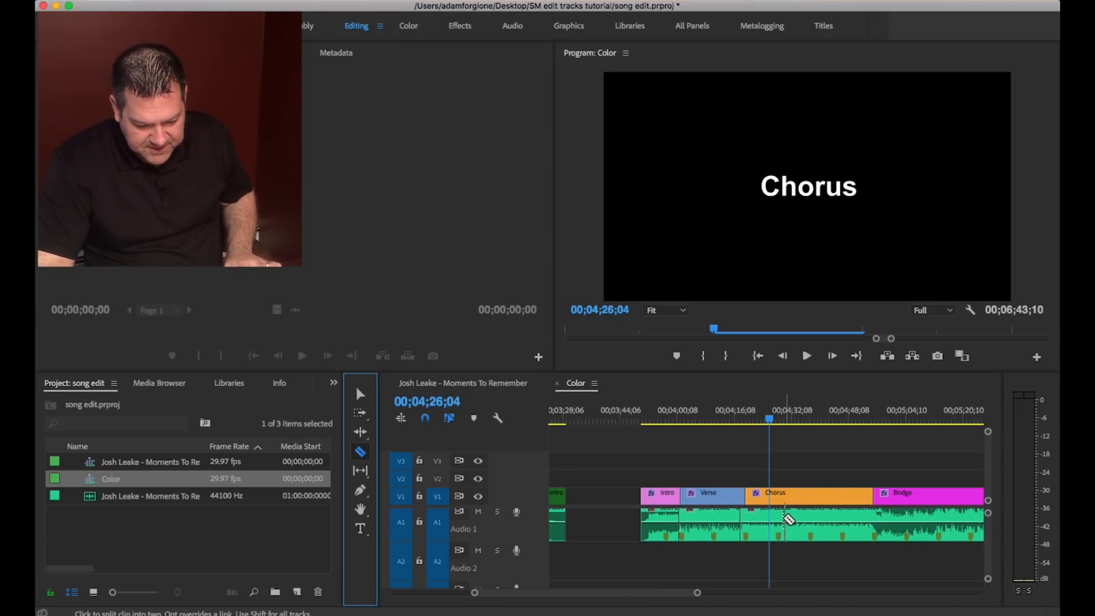
left_click(782, 518)
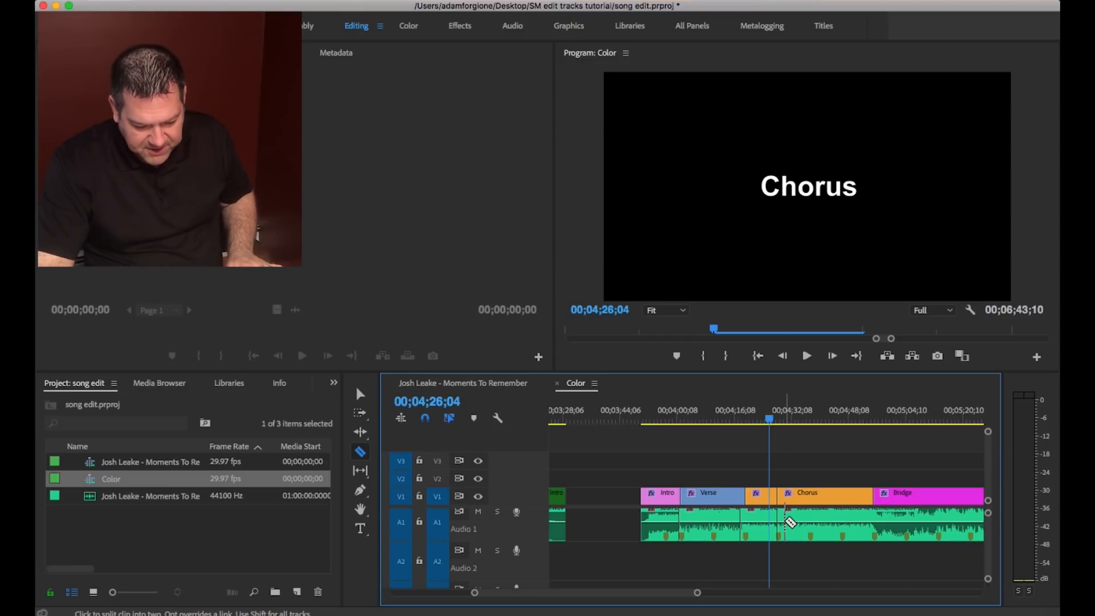
Split the copy's final Chorus and its audio with the Razor tool at its last phrase marker.
left_click(358, 394)
key("minus")
left_click(933, 418)
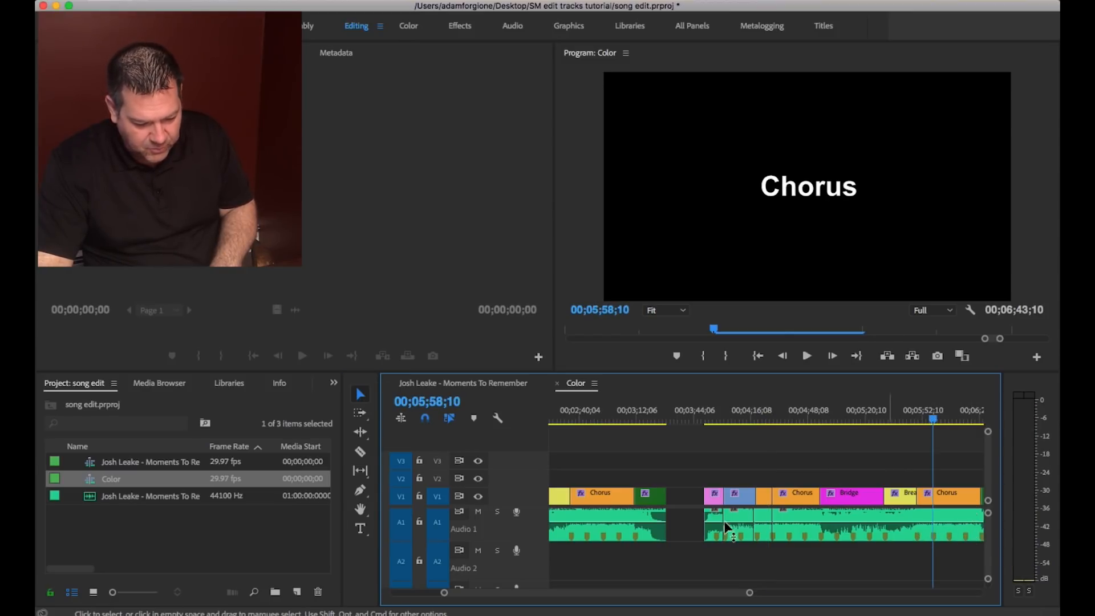
left_click(360, 451)
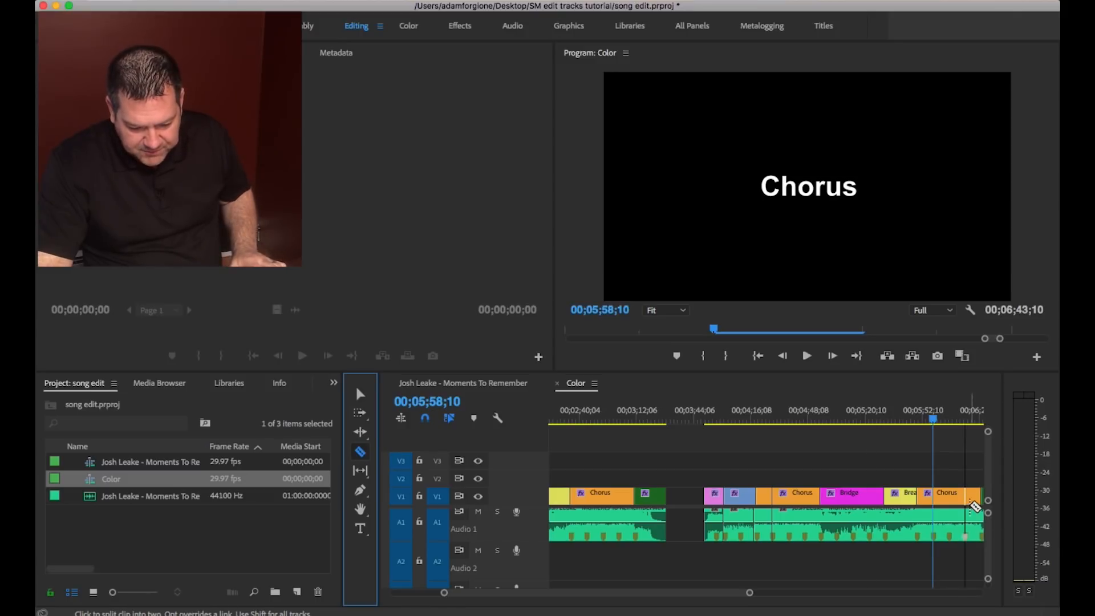
left_click(969, 503)
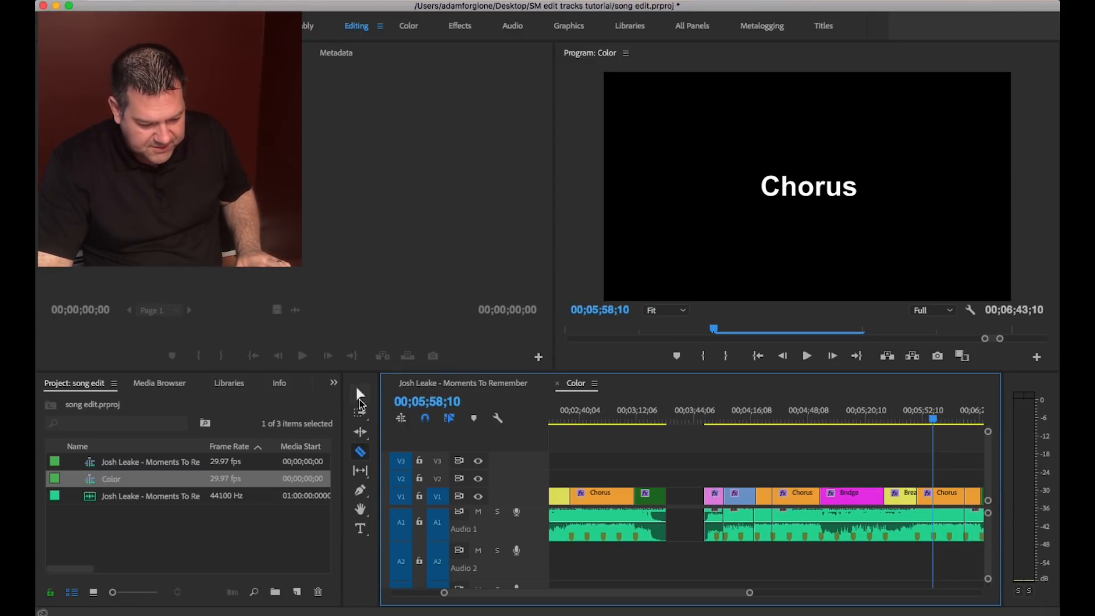
Ripple delete all clips between the two Chorus cuts and play the new join starting from 00;04;19;11.
left_click(360, 394)
left_click_drag(789, 460, 943, 559)
key("Delete")
left_click(754, 416)
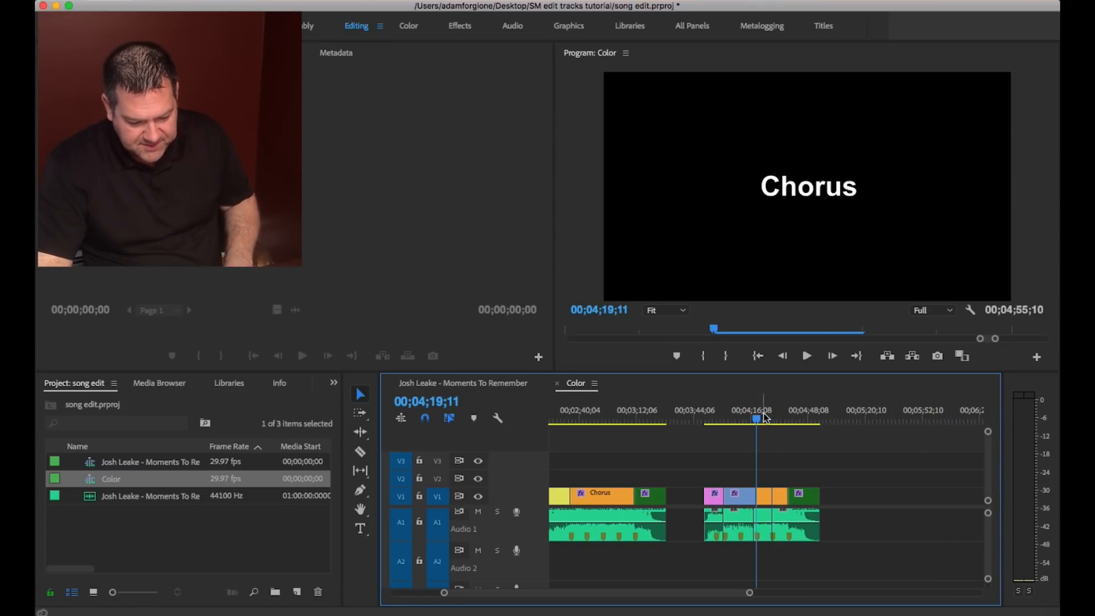
key("space")
key("=")
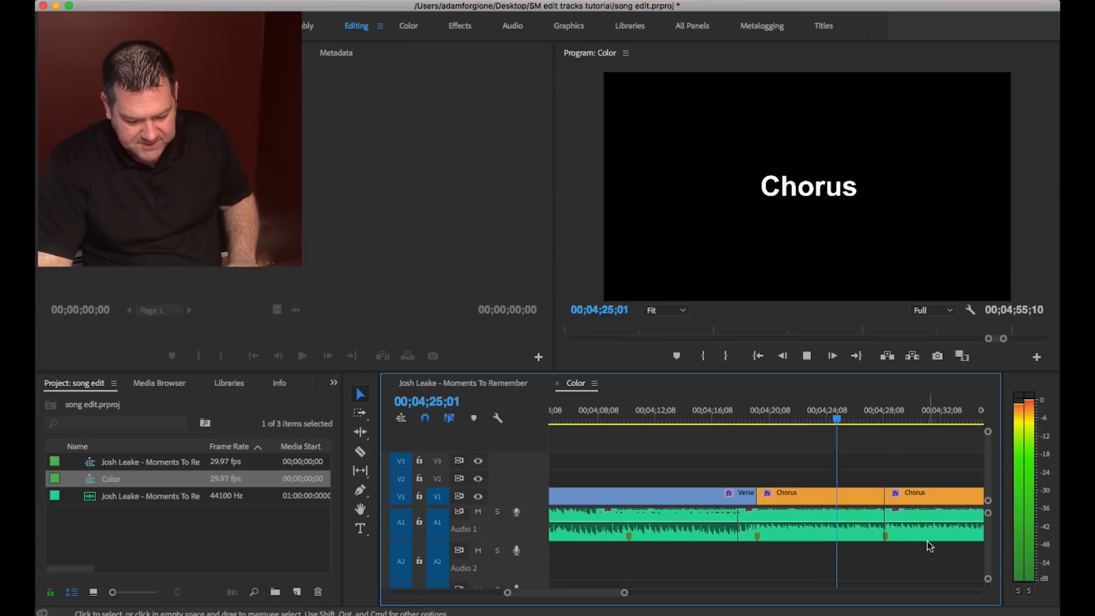
key("minus")
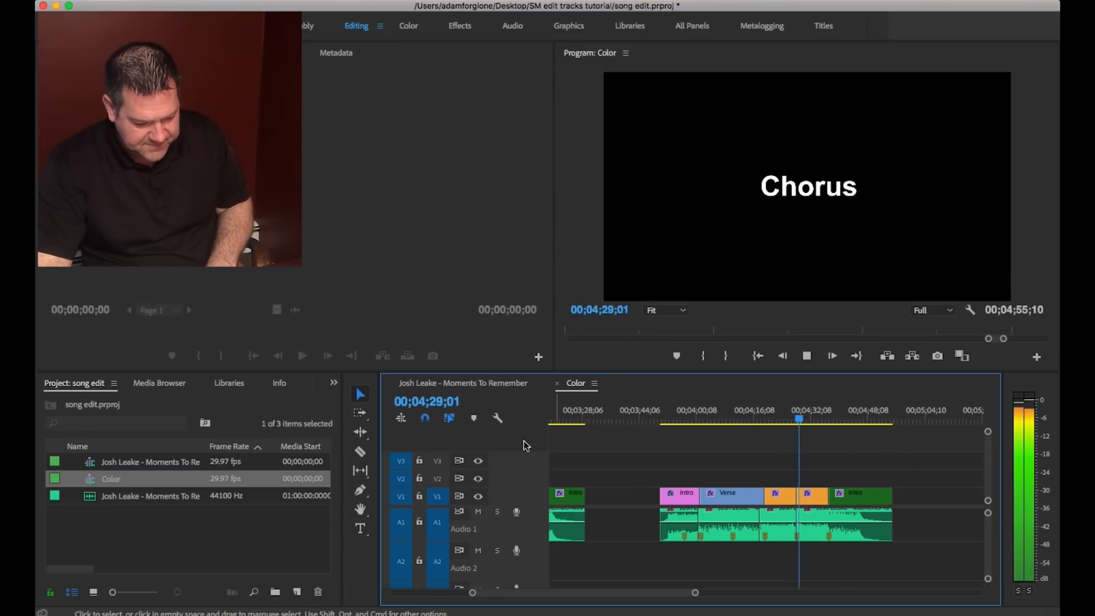
key("space")
Play from the last Chorus phrase into the ending Intro and split the Intro with its audio at 00;04;40;22.
left_click(829, 412)
key("=")
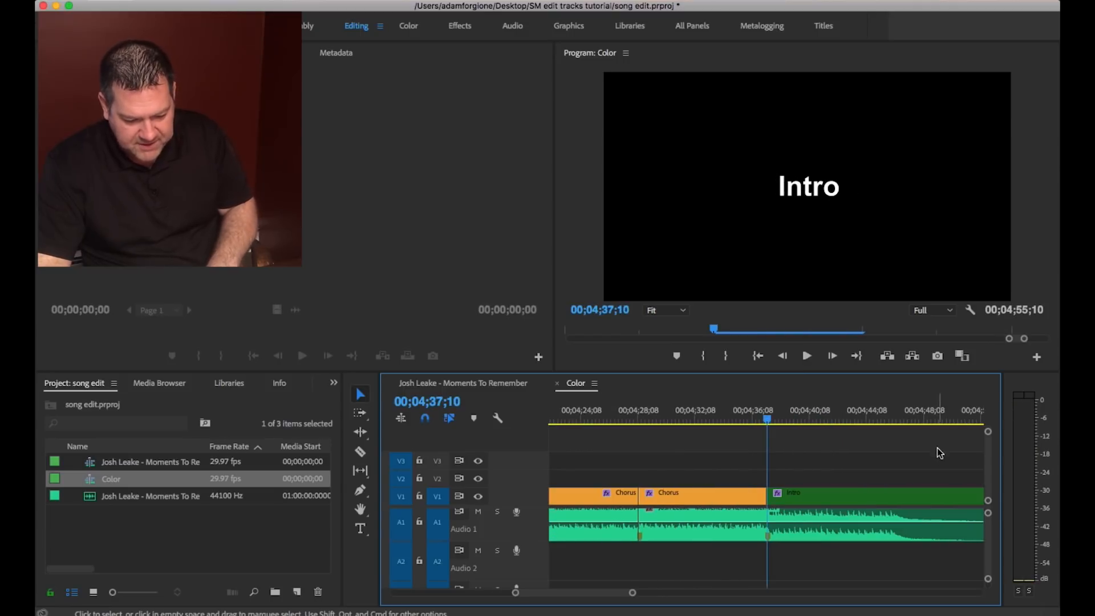
left_click(701, 414)
left_click(360, 452)
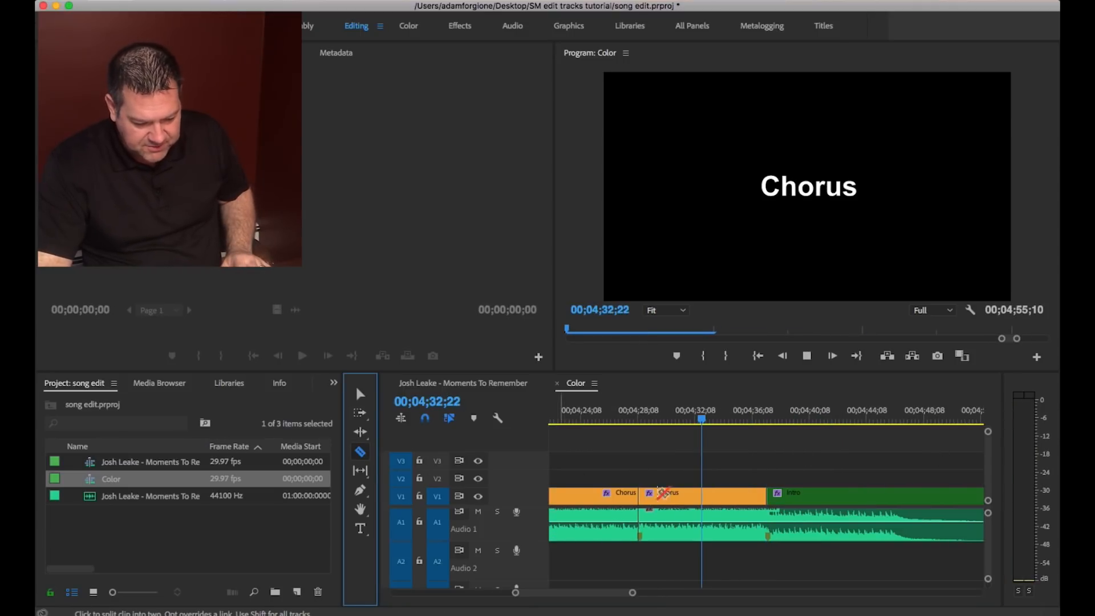
key("space")
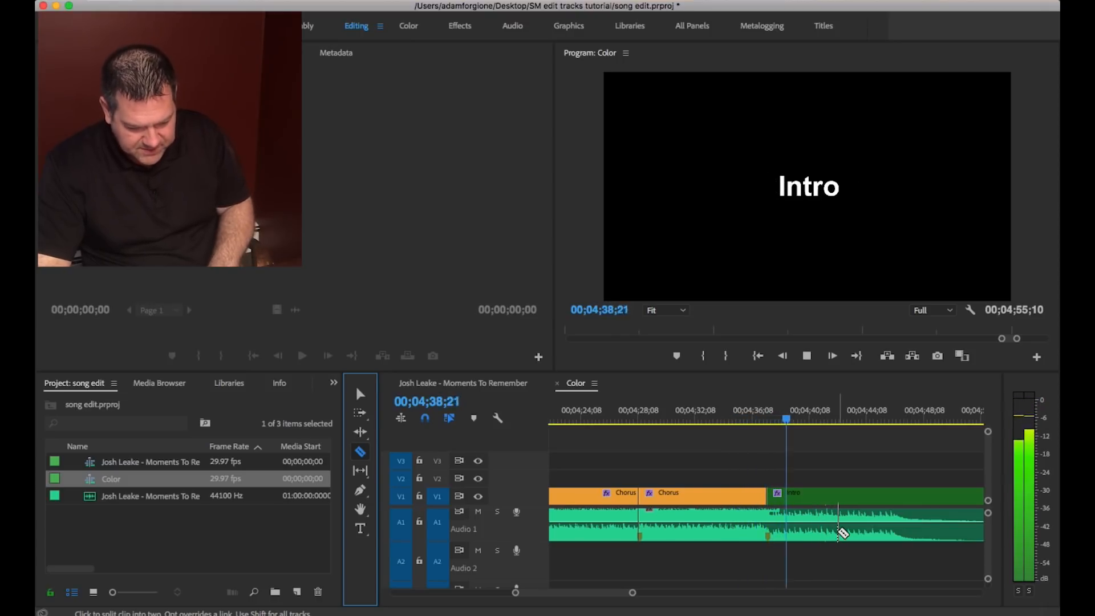
key("minus")
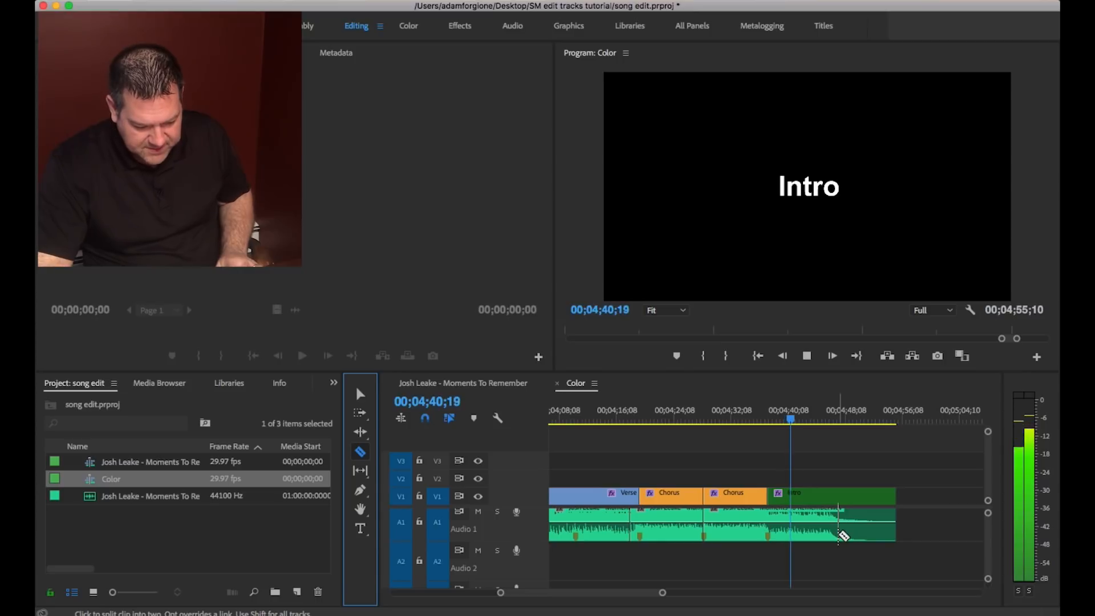
key("space")
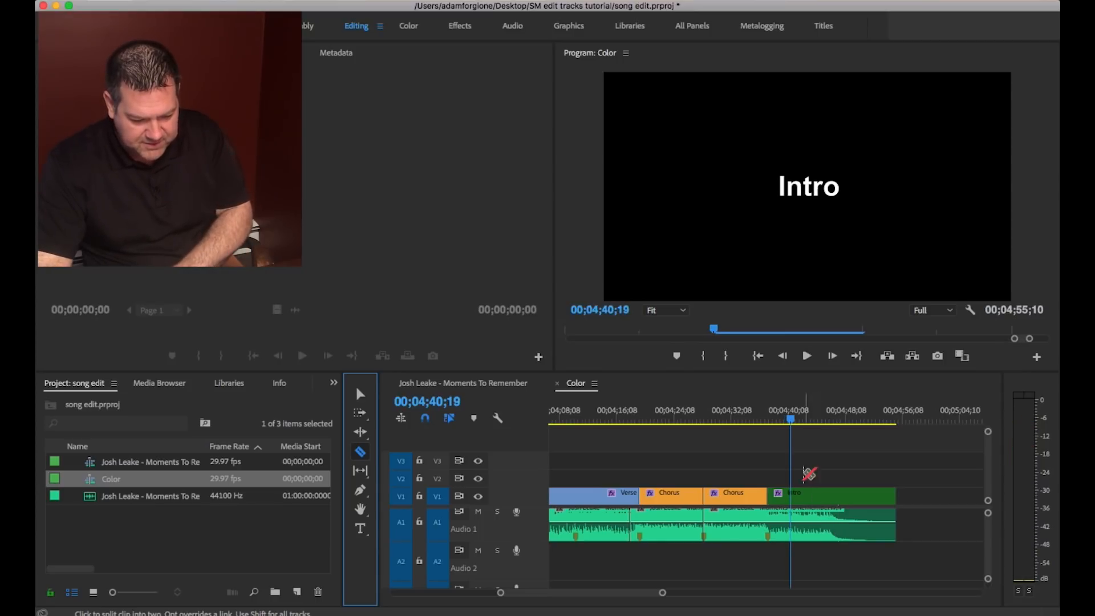
left_click(804, 461)
key("Right")
key("Right")
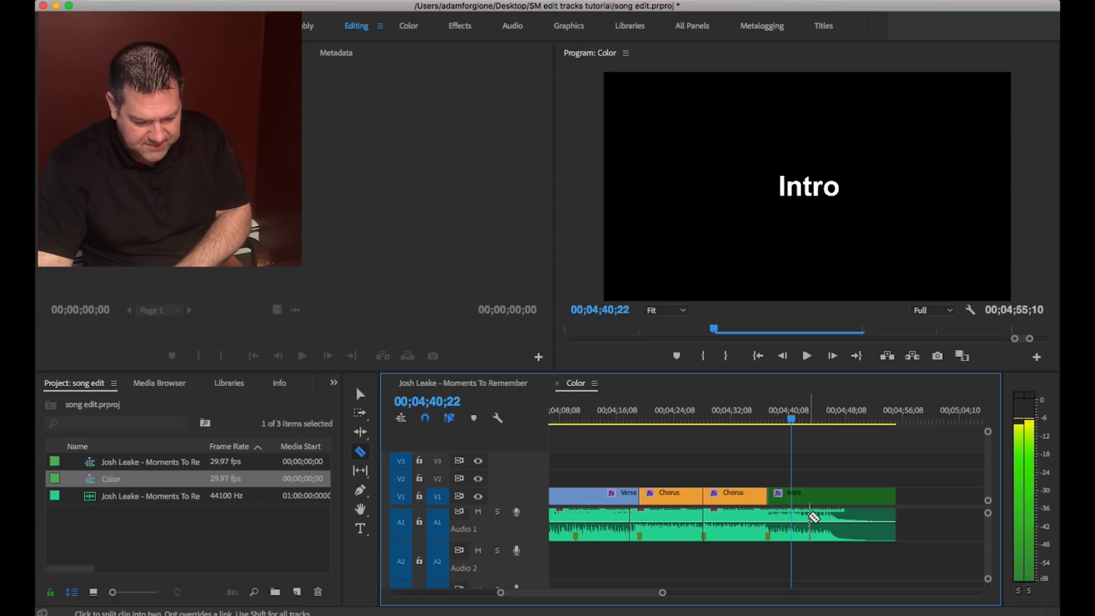
left_click(798, 513, "shift")
Play the rest of the ending and split the Intro with its audio at 00;04;46;11.
left_click(813, 420)
key("space")
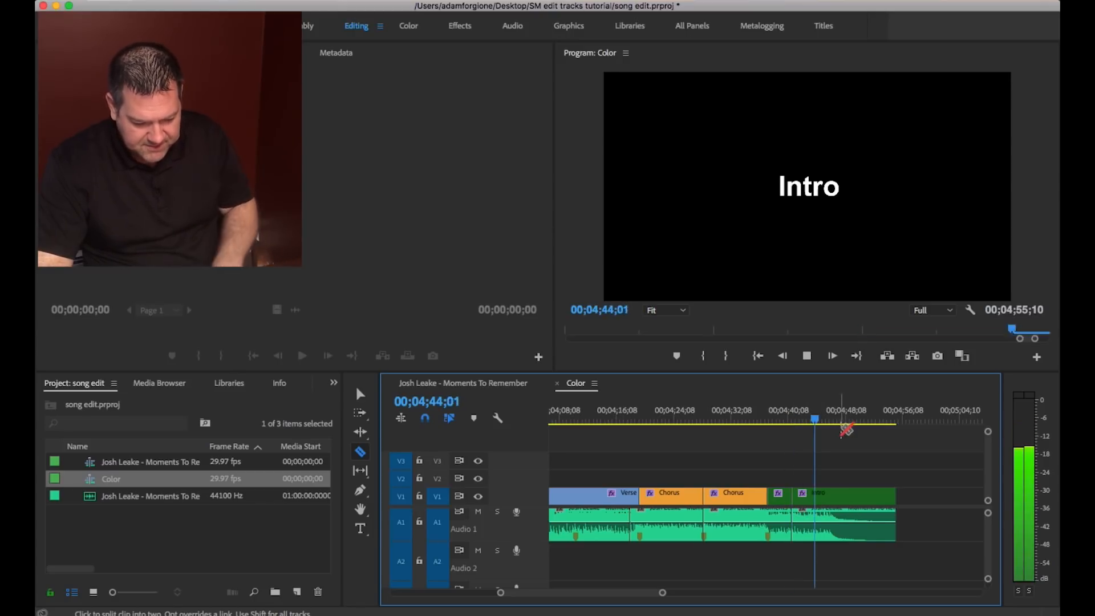
key("=")
key("=")
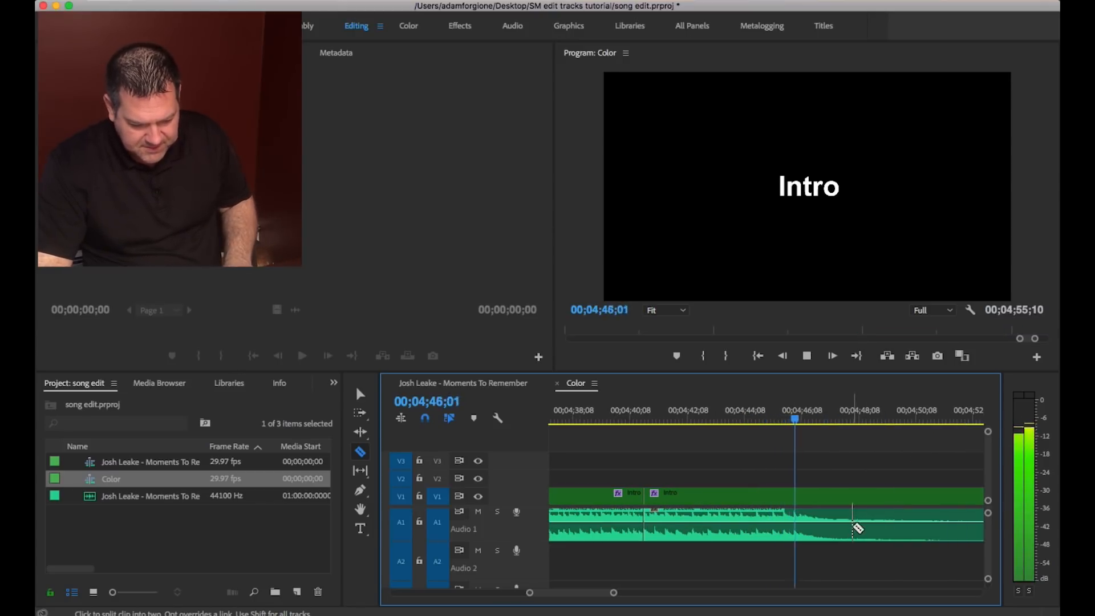
left_click(734, 417)
key("space")
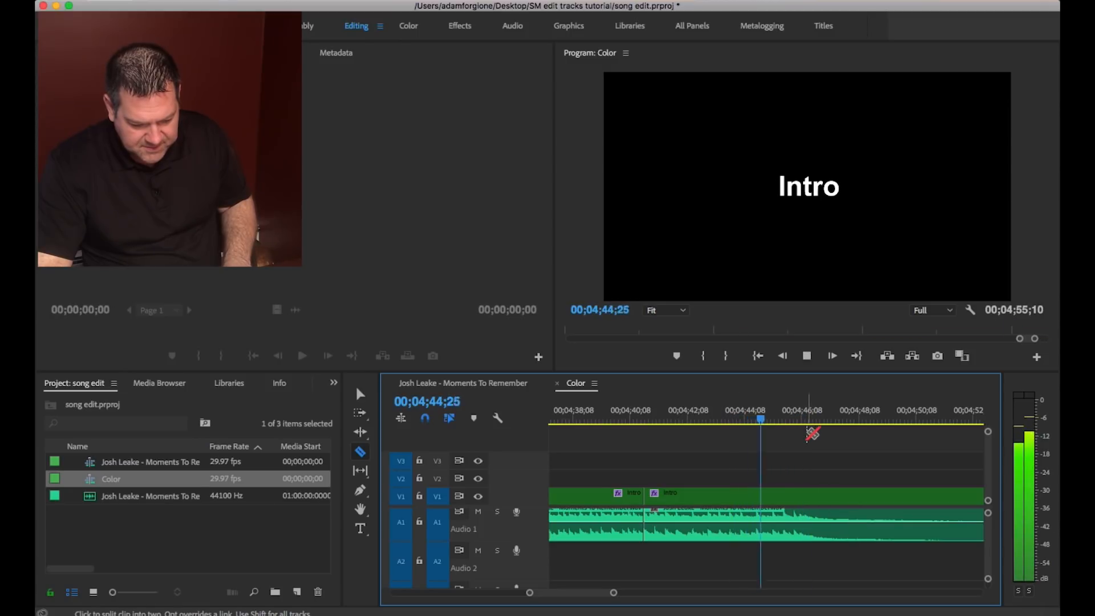
key("space")
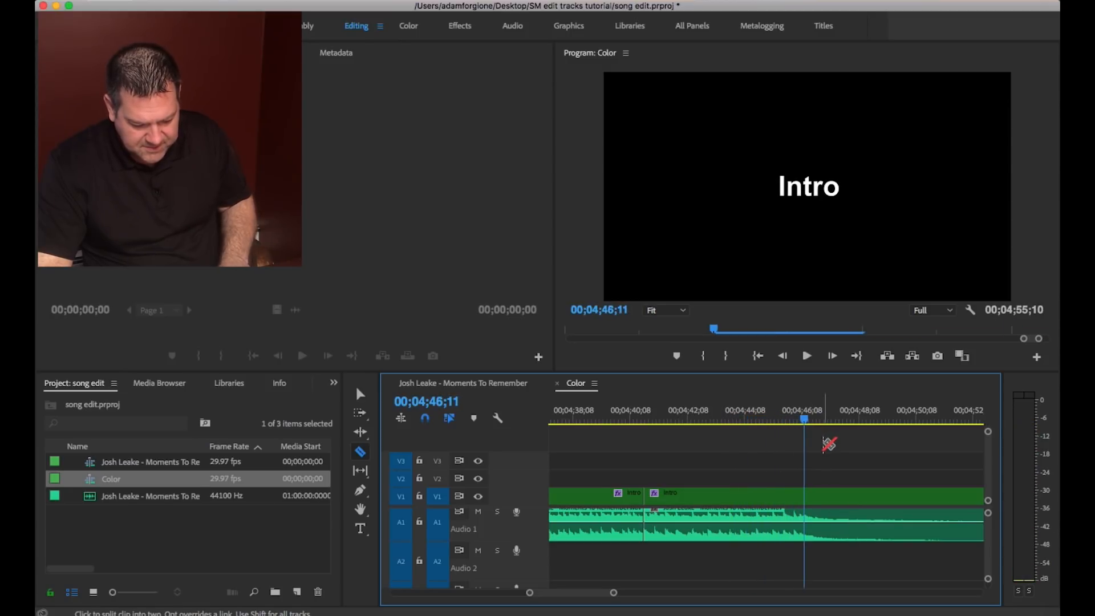
left_click(804, 494)
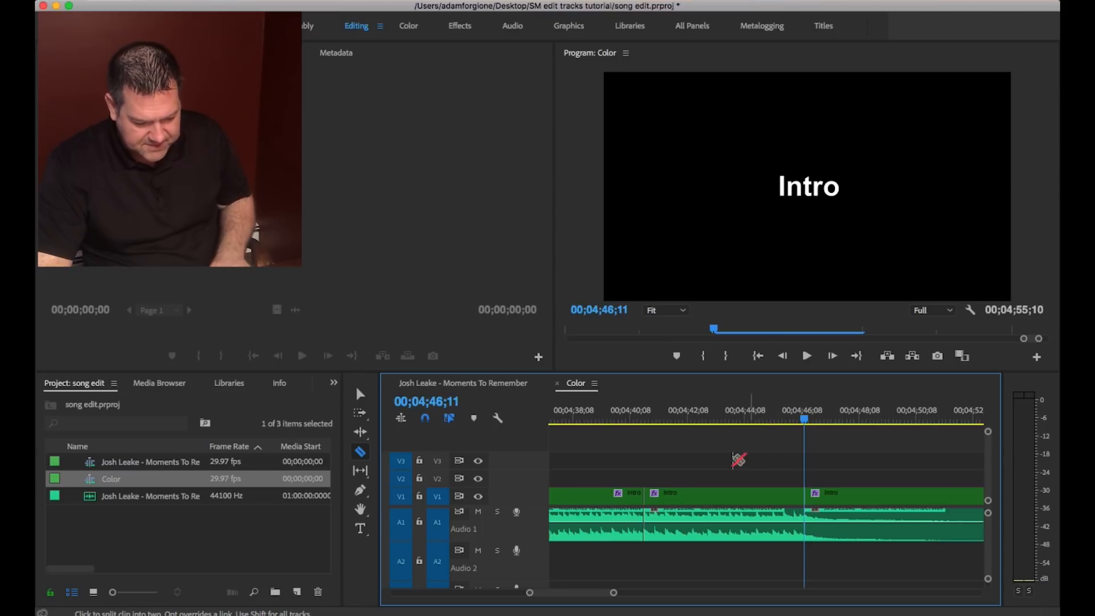
Ripple delete the ending Intro section between the cuts at 00;04;40;22 and 00;04;46;11 and play the join.
left_click(360, 394)
left_click_drag(693, 465, 731, 553)
key("shift+Delete")
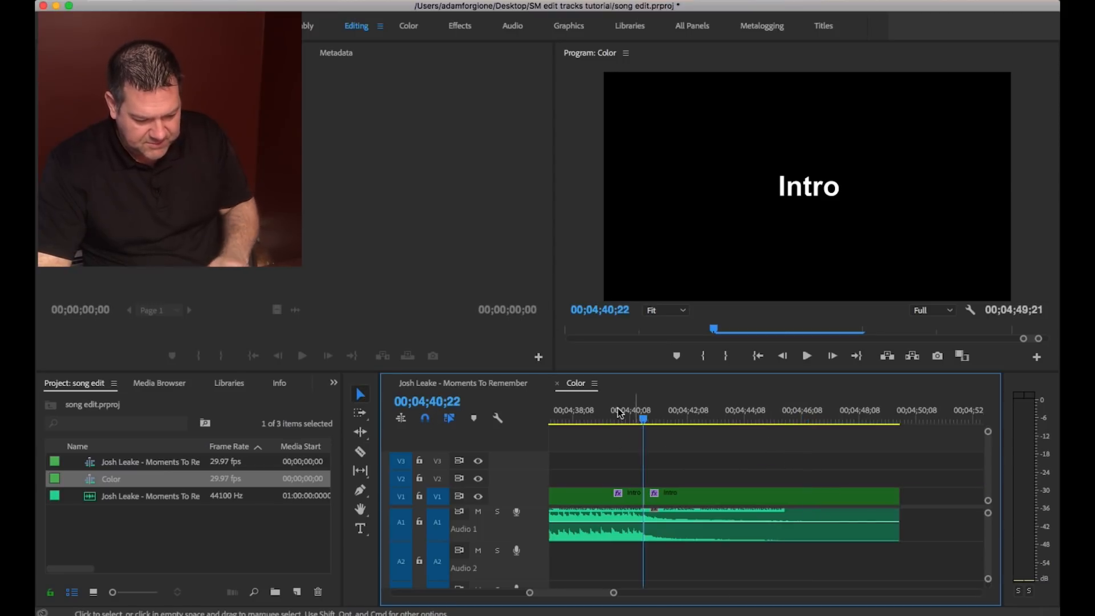
key("space")
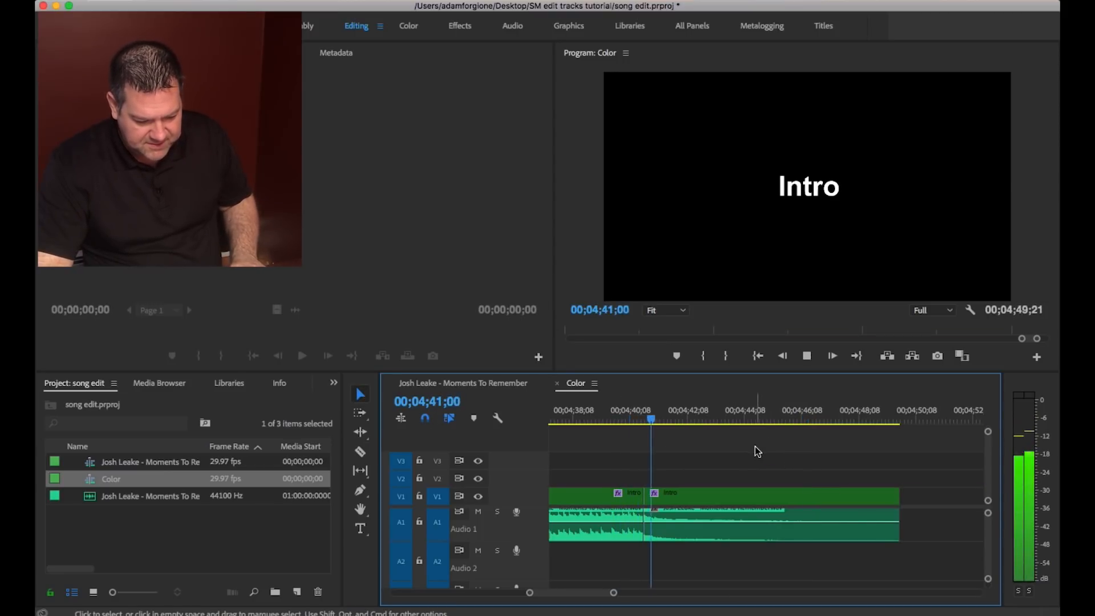
key("space")
Apply the default audio transition to the cut between the two ending Intro clips.
right_click(642, 521)
left_click(610, 583)
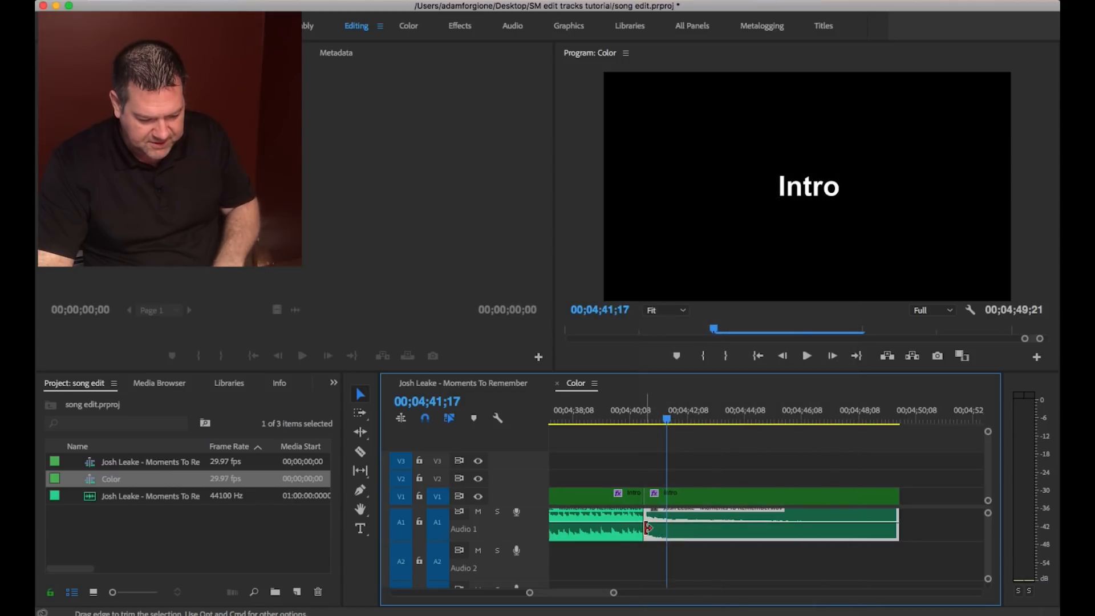
key("equal")
key("equal")
right_click(673, 531)
left_click(745, 593)
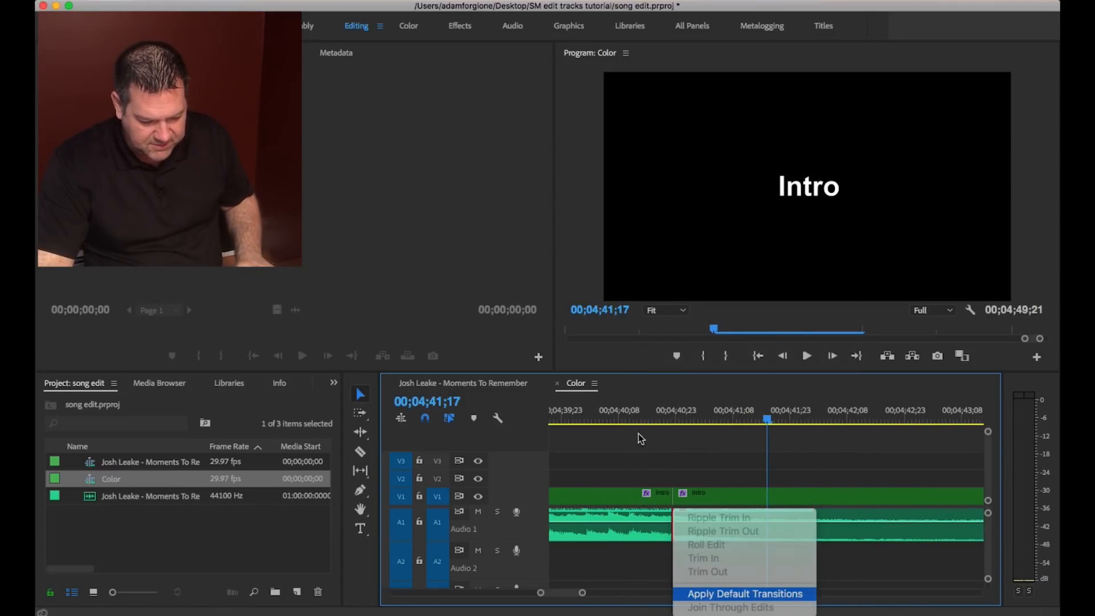
Play the ending through the Constant Gain crossfade and stop at 00;04;42;23.
left_click(615, 411)
key("space")
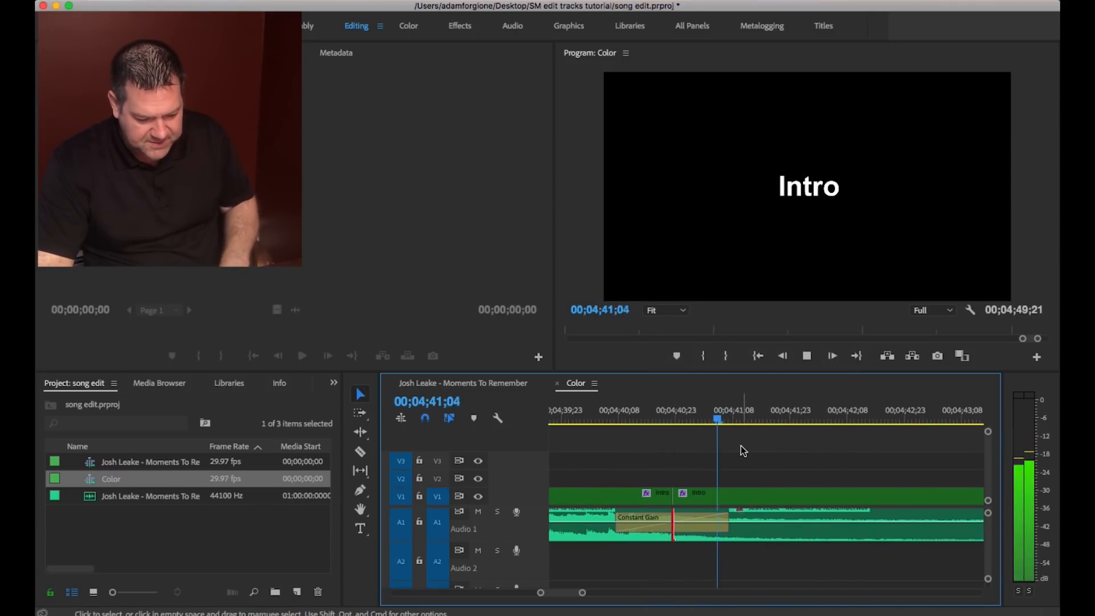
key("minus")
key("minus")
key("minus")
key("minus")
key("minus")
key("minus")
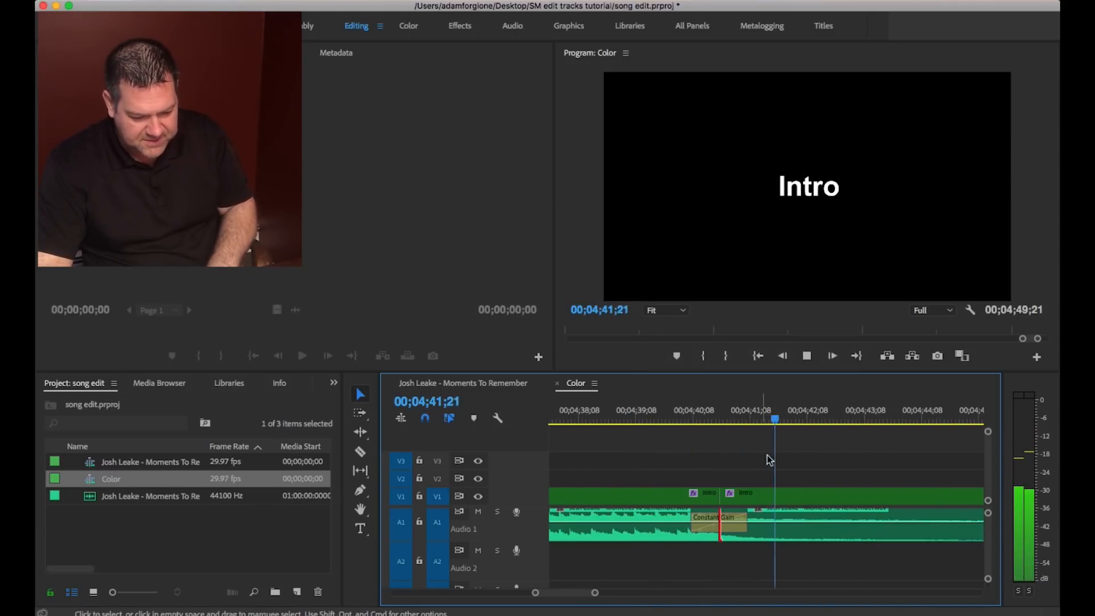
key("space")
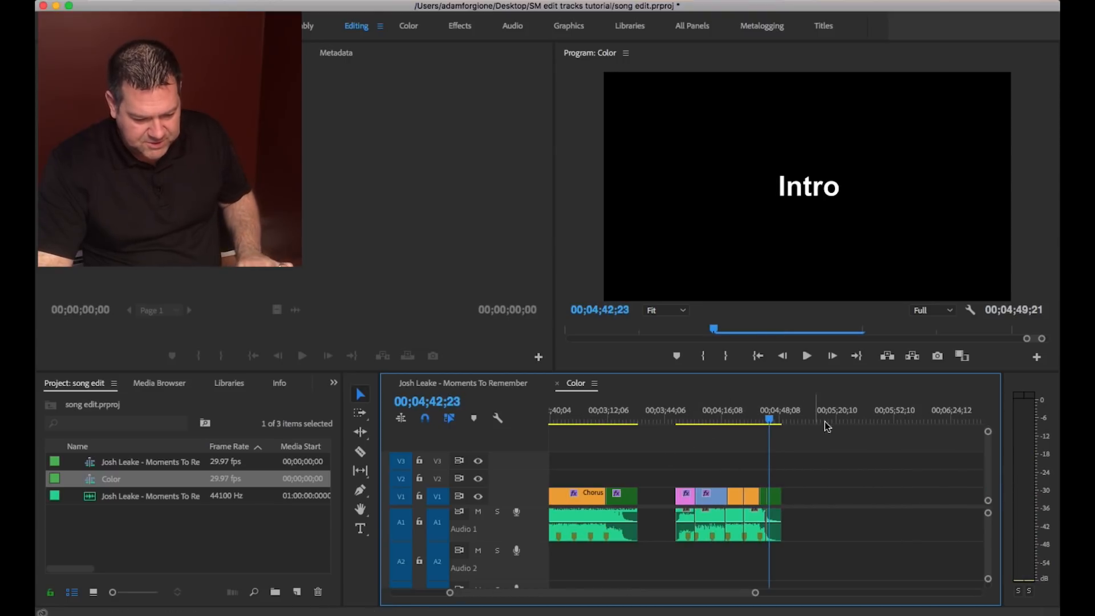
Mark an In point at the shortened copy's start, 00;03;50;03, and an Out point at its end, 00;04;49;21.
key("minus")
key("Home")
left_click_drag(865, 411, 854, 410)
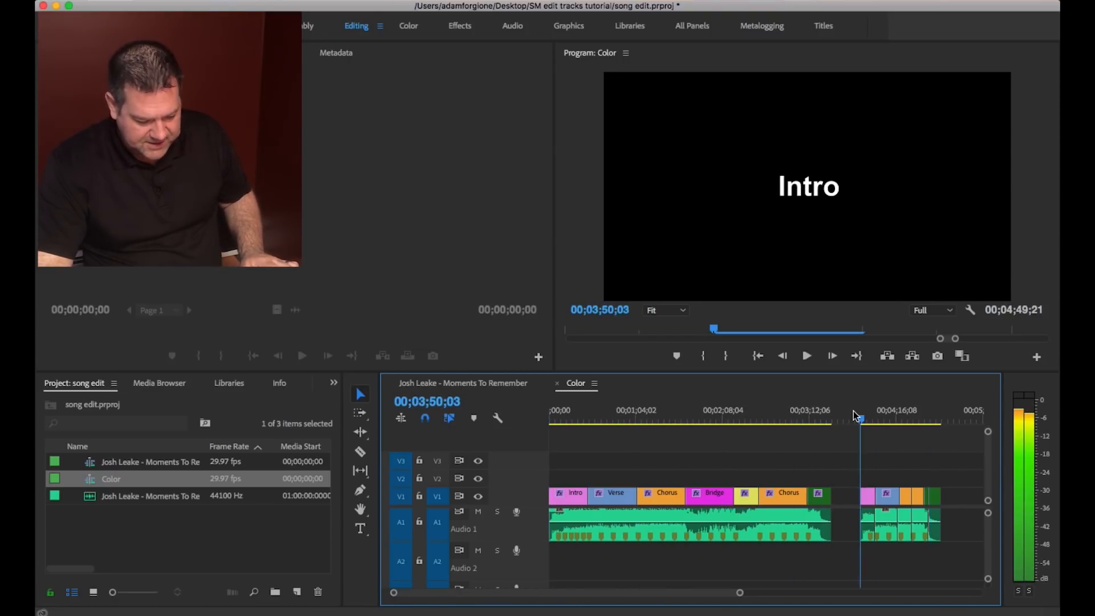
key("i")
left_click_drag(933, 417, 939, 418)
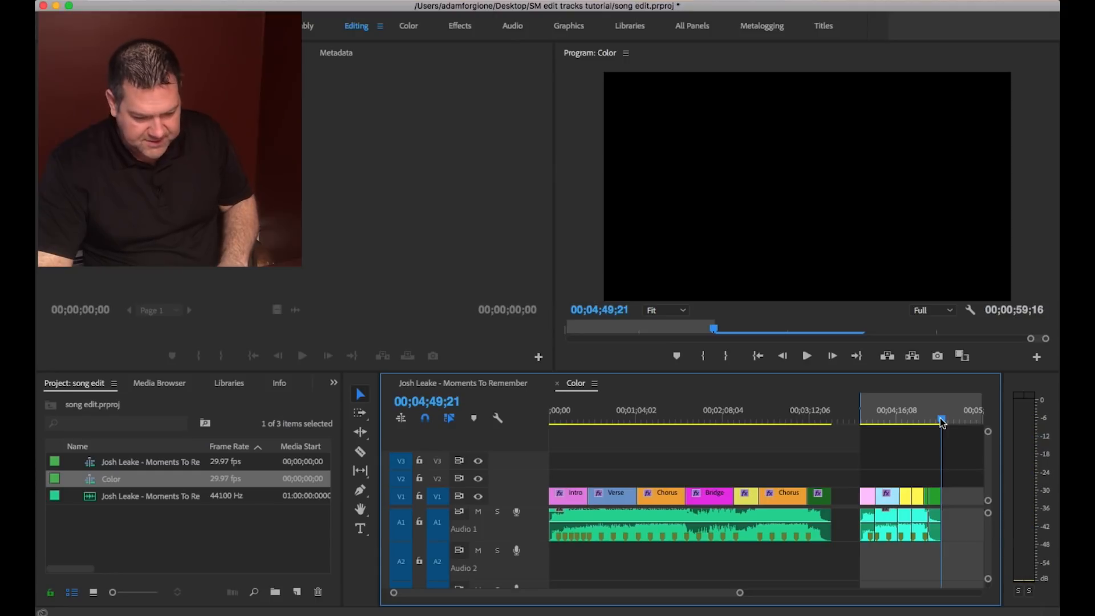
key("o")
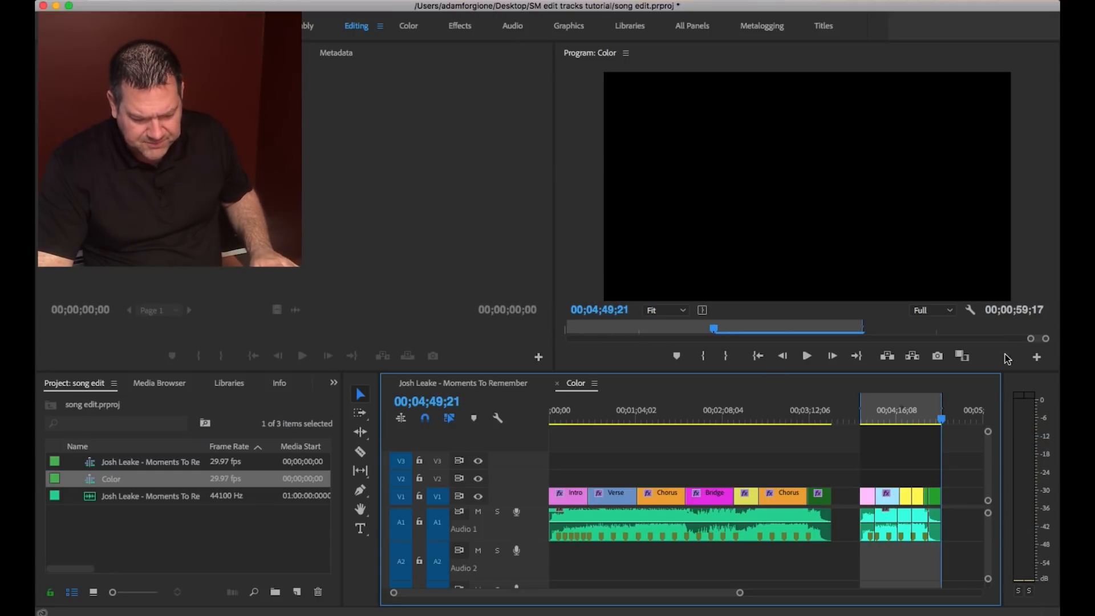
Copy all clips of the shortened version and paste them further along the timeline after a gap.
left_click(881, 416)
key("equal")
key("equal")
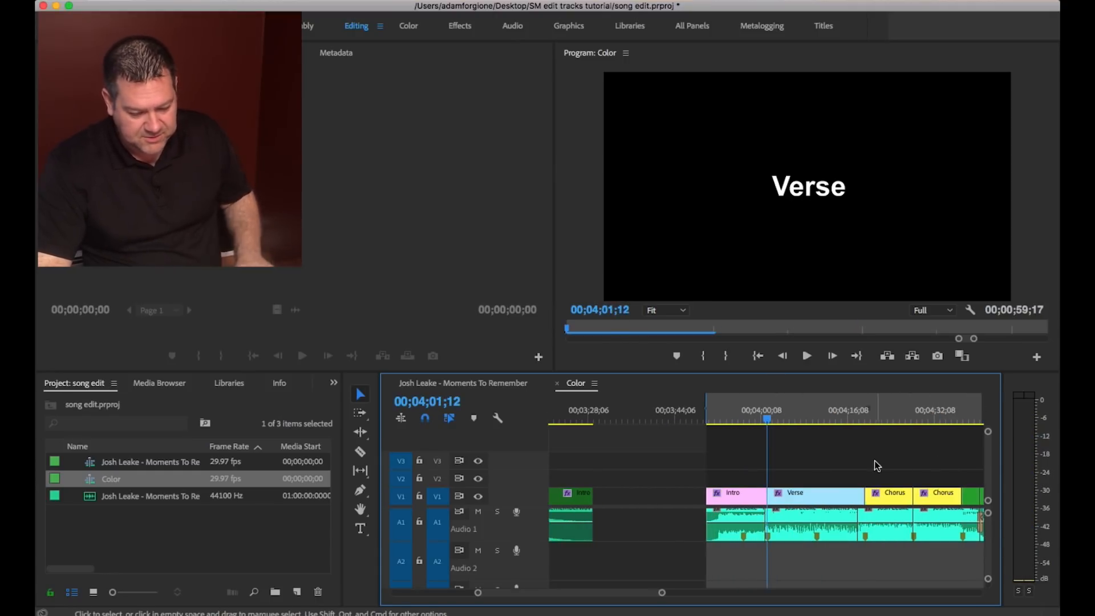
key("minus")
key("minus")
left_click_drag(814, 496, 755, 545)
key("super+c")
left_click(881, 416)
key("super+v")
Play the newly pasted shortened copy from its start and check the move from Intro into Verse.
left_click(903, 416)
key("equal")
key("equal")
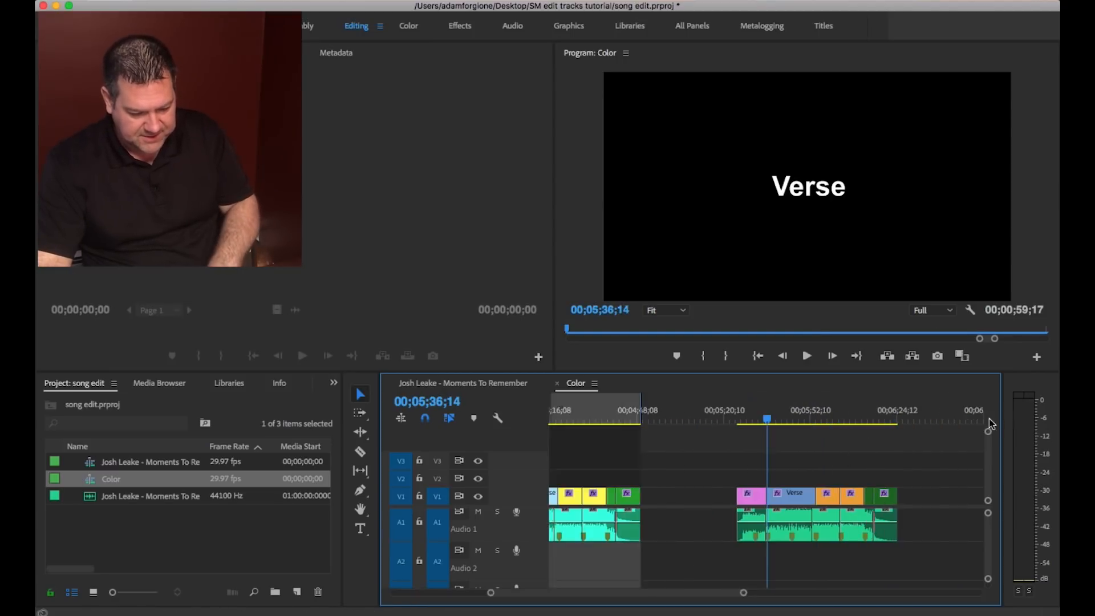
key("minus")
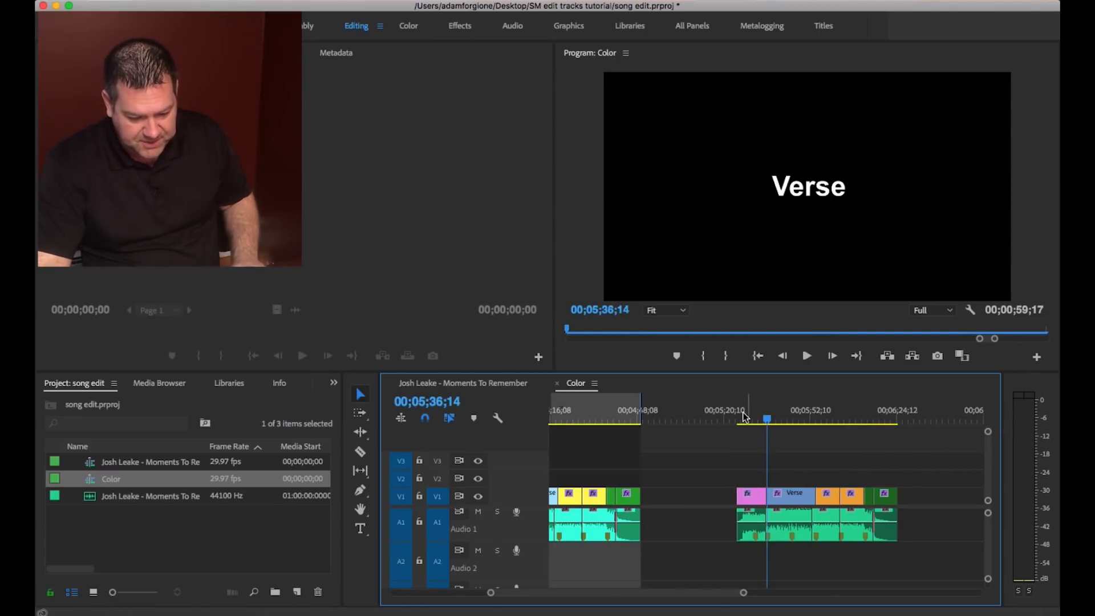
key("Up")
key("space")
key("equal")
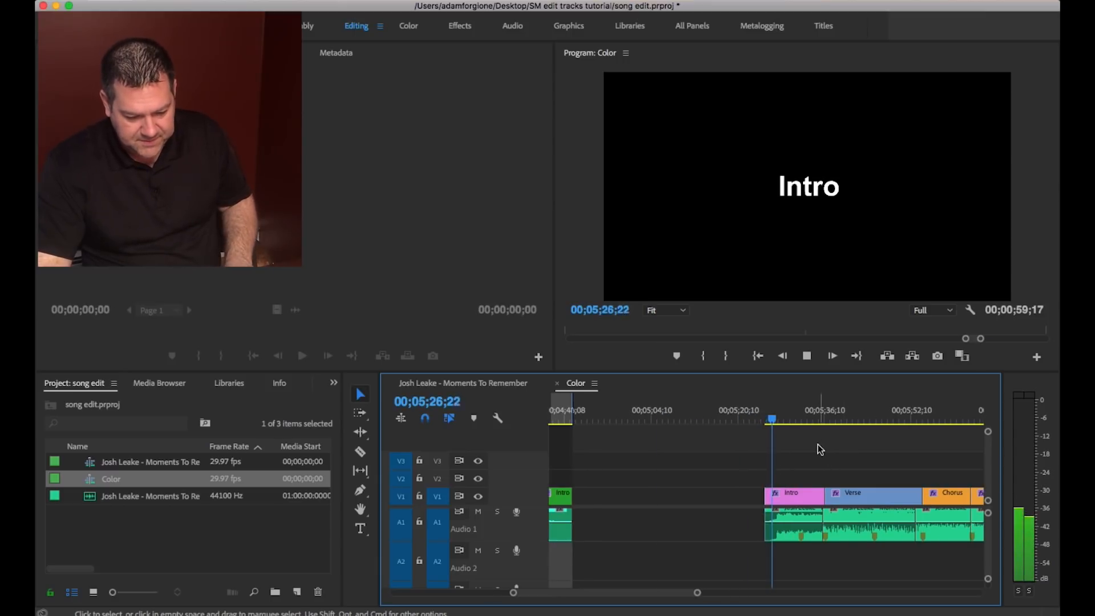
left_click(824, 418)
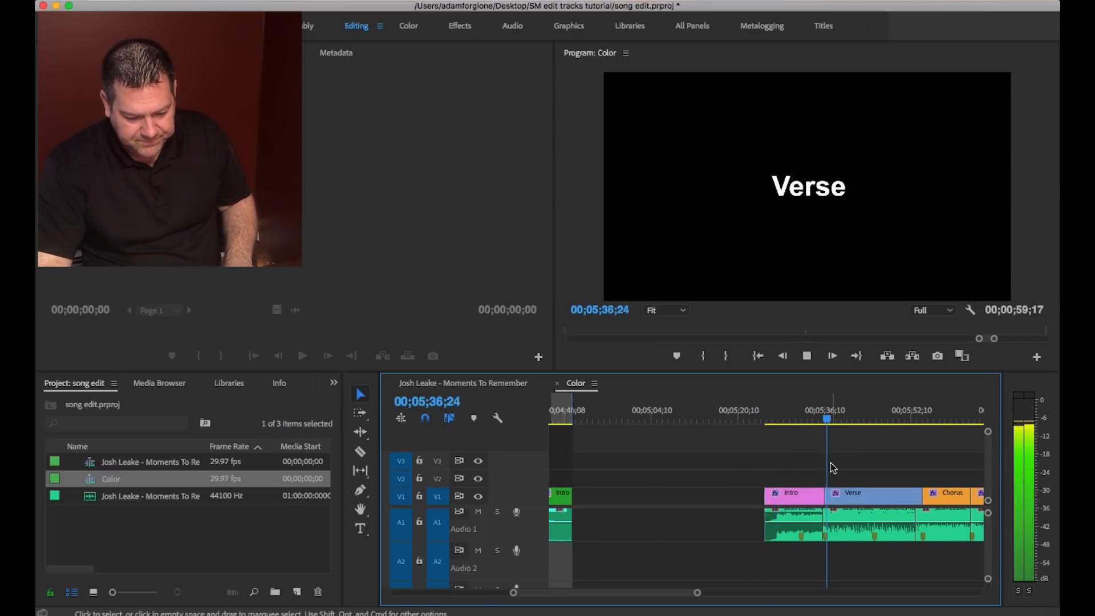
Try to remove the Intro clip from the pasted shortened copy, and undo the edits.
left_click_drag(774, 471, 800, 575)
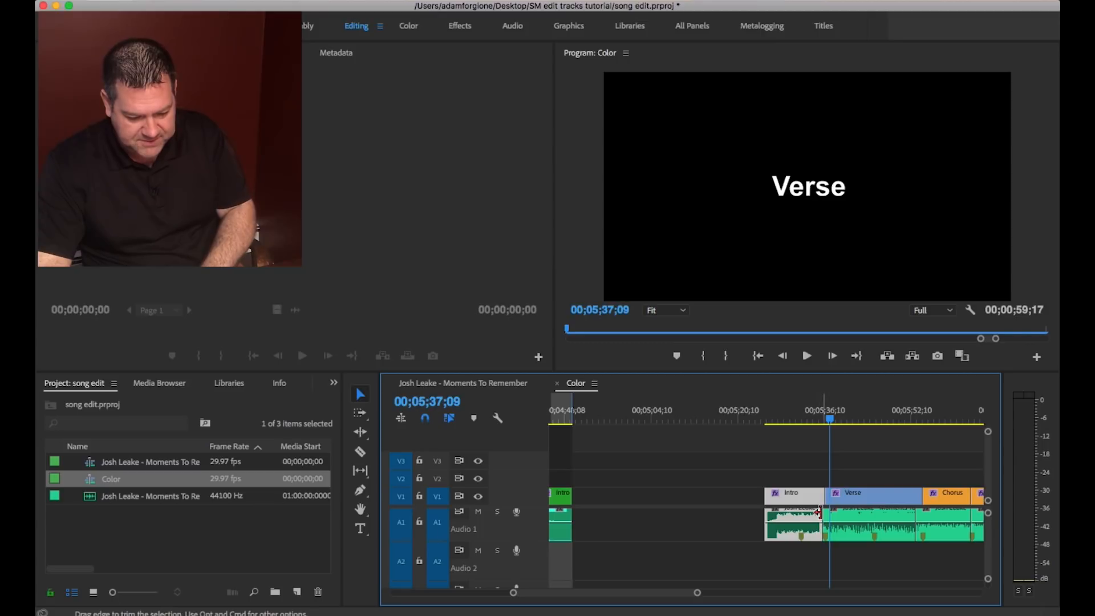
key("Delete")
left_click_drag(822, 516, 694, 516)
key("super+z")
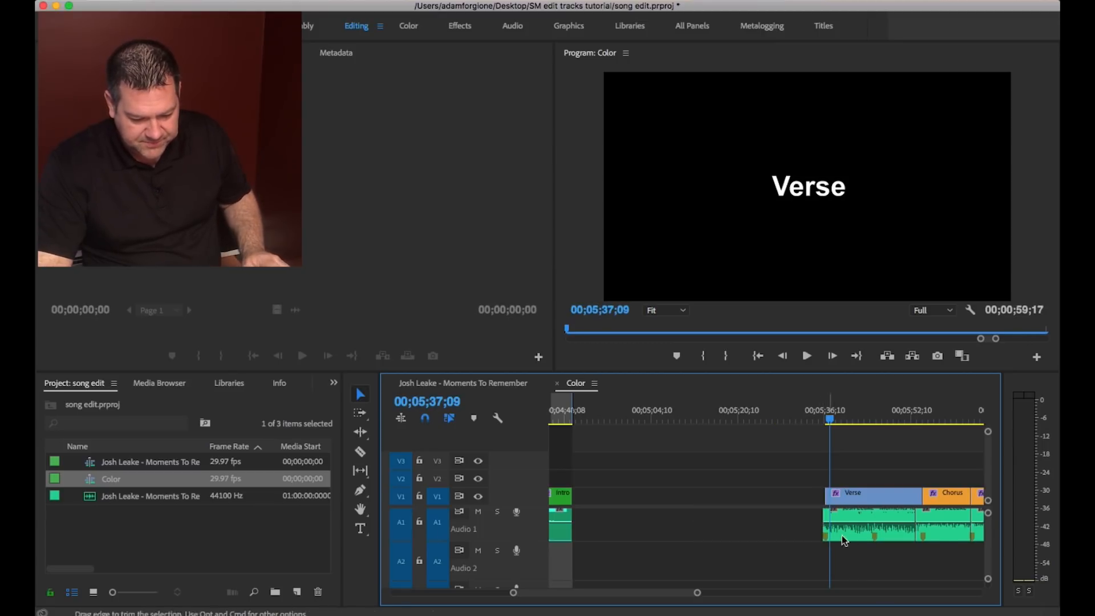
key("super+z")
Delete all clips of the newly pasted shortened copy.
key("minus")
key("minus")
key("minus")
left_click_drag(868, 473, 761, 551)
key("Delete")
Copy all clips of the full-length song and paste them after a gap behind the one-minute version.
left_click_drag(691, 469, 546, 546)
left_click_drag(816, 412, 813, 412)
key("super+v")
Play the pasted song around the change from Intro to Verse to find where the vocal phrase starts.
left_click(822, 415)
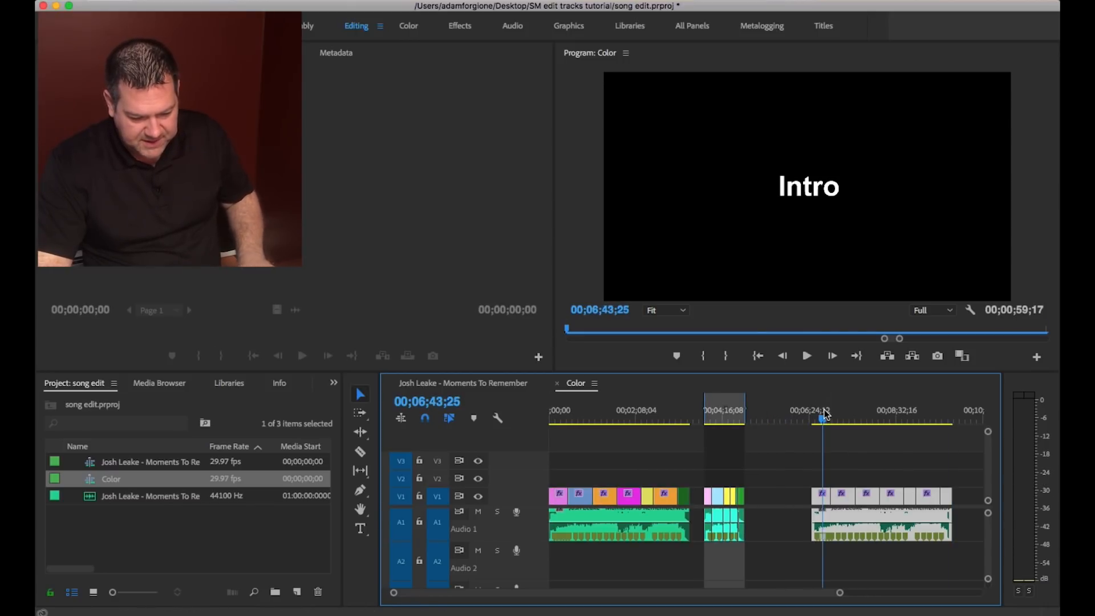
key("equal")
key("equal")
key("equal")
left_click(839, 406)
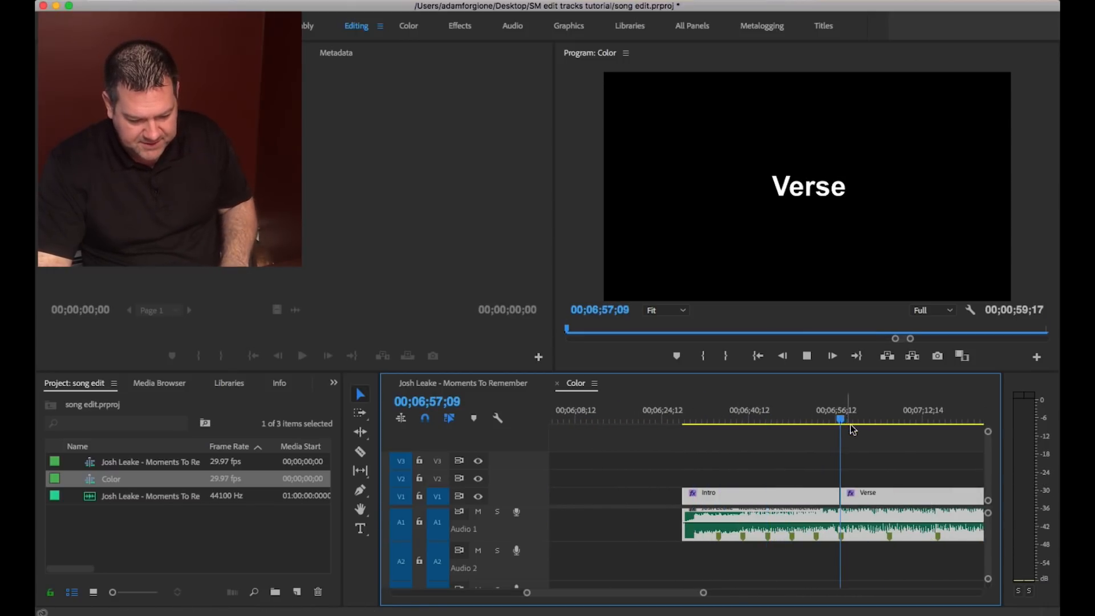
left_click(827, 419)
key("space")
key("equal")
key("equal")
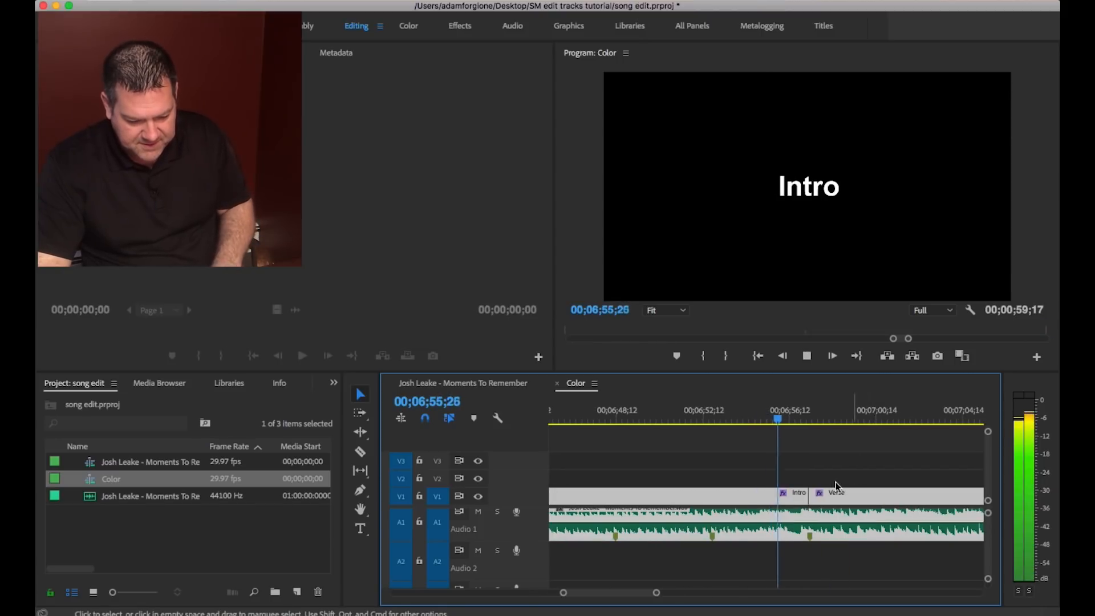
Cut the Intro clips at 00;06;56;27, just ahead of the Verse marker.
left_click(791, 419)
key("equal")
key("equal")
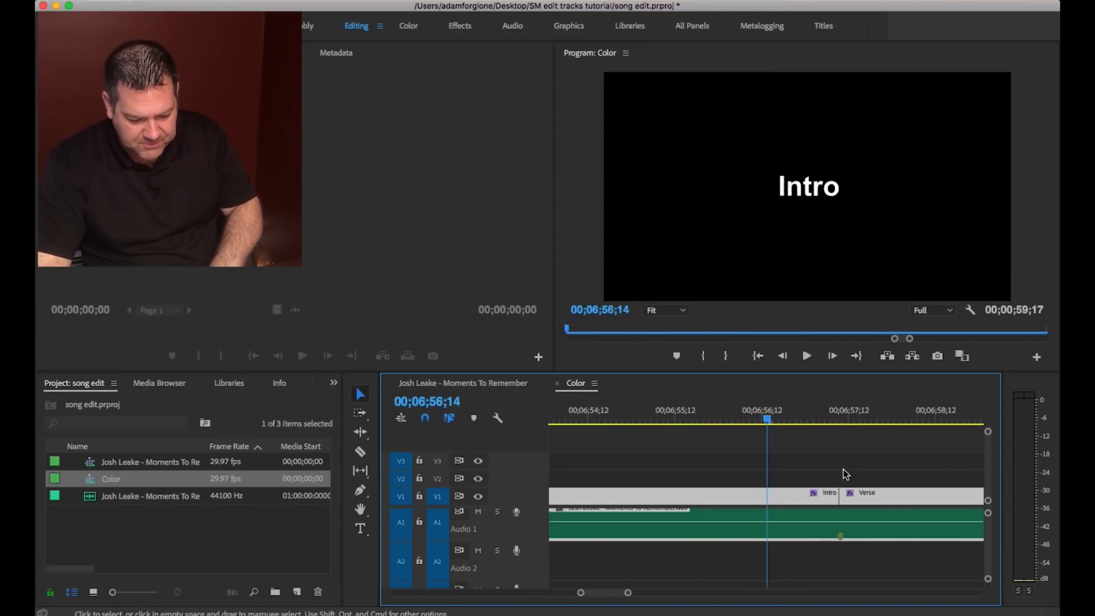
key("equal")
left_click(846, 412)
key("super+k")
Delete the Intro section before the new cut so the copy starts just ahead of the Verse.
key("minus")
key("minus")
key("minus")
key("minus")
key("minus")
left_click_drag(724, 463, 633, 551)
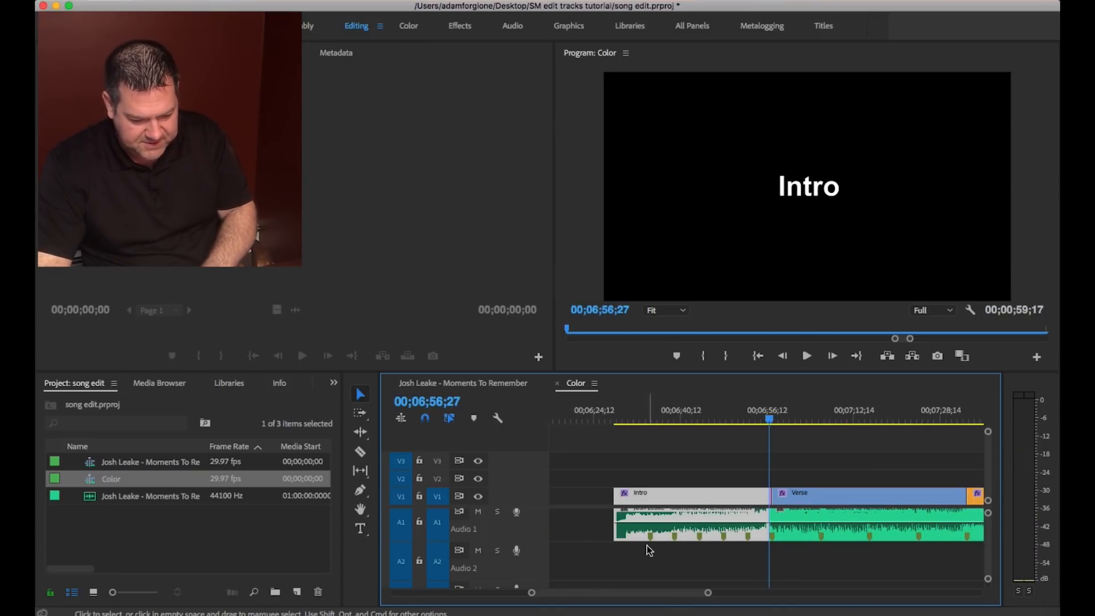
key("Delete")
Play the new opening and listen to the Verse's first phrase against the markers.
key("space")
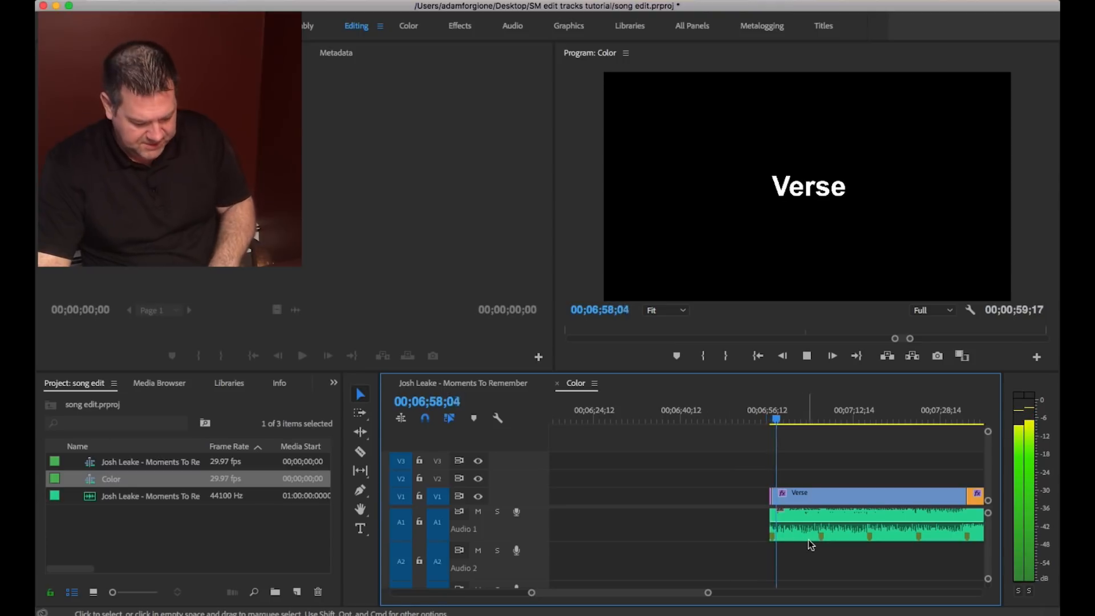
key("minus")
key("minus")
key("equal")
key("equal")
key("equal")
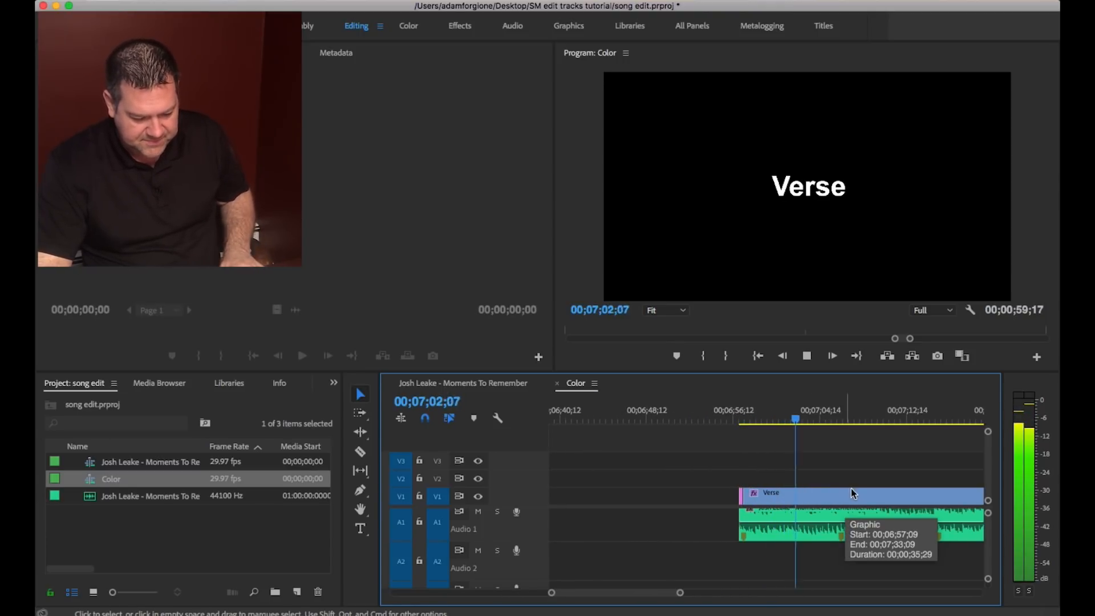
key("minus")
key("minus")
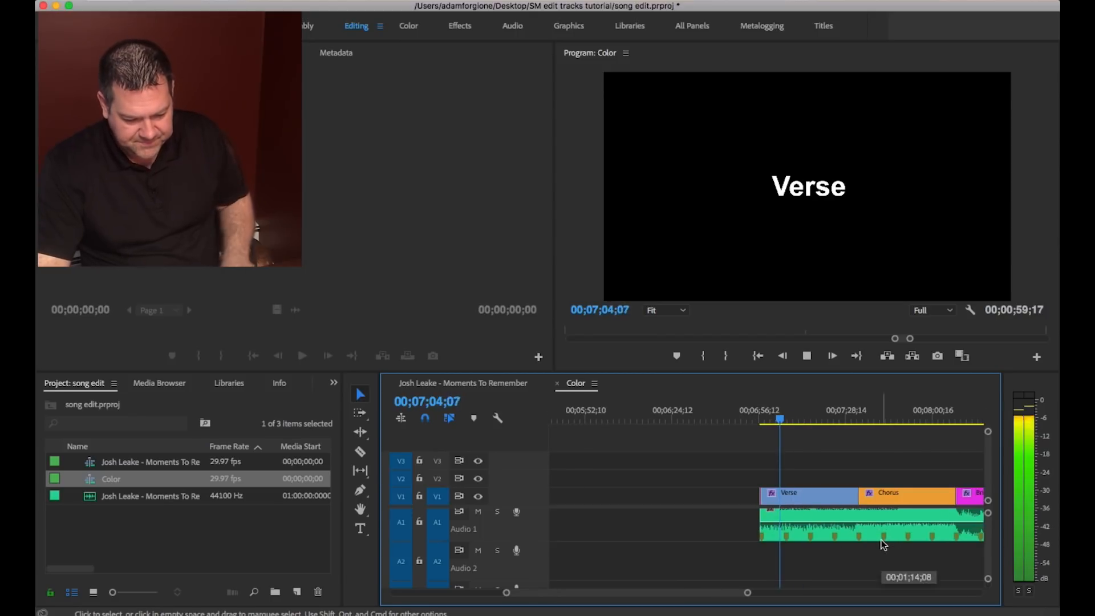
Stop playback and split the Verse with the Razor tool at the marker ending its first phrase.
key("equal")
key("equal")
key("equal")
key("space")
left_click(360, 452)
left_click(791, 499)
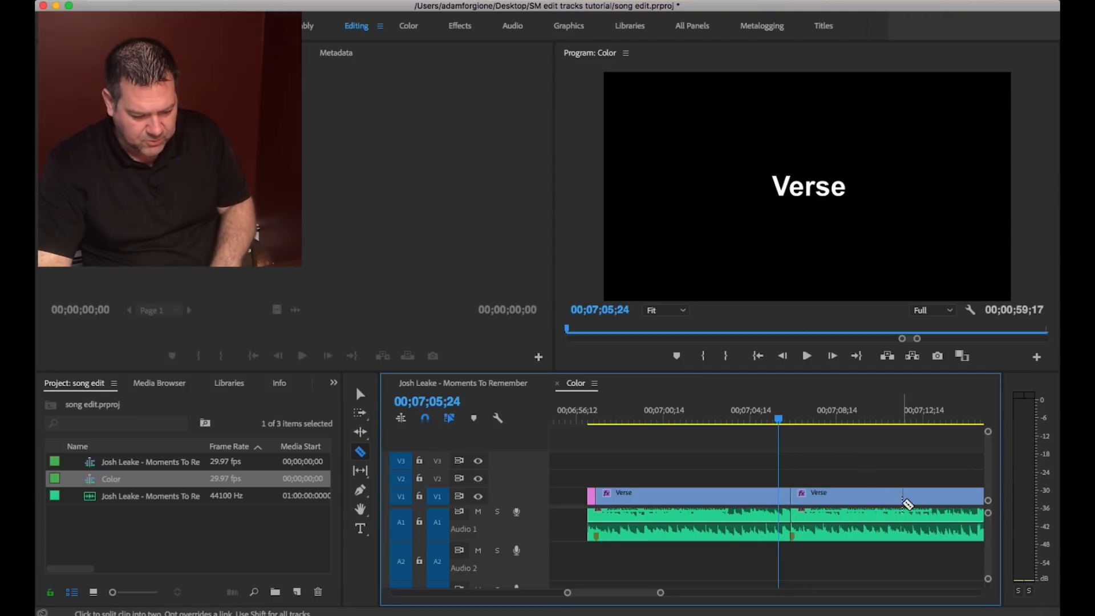
Ripple delete the rest of the Verse up to the Chorus.
key("minus")
key("minus")
key("minus")
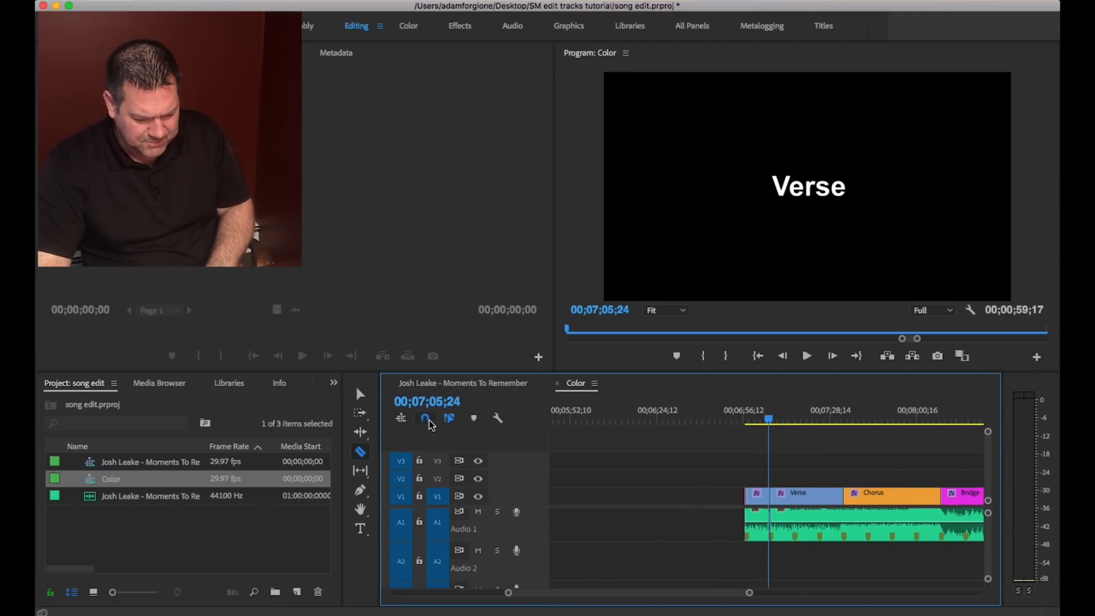
key("Down")
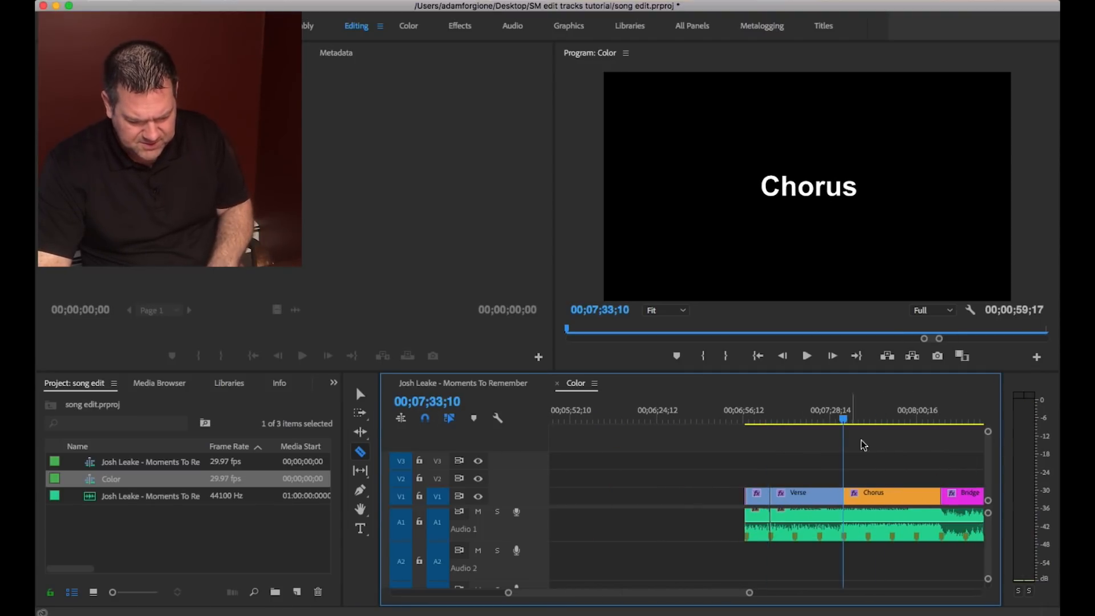
key("v")
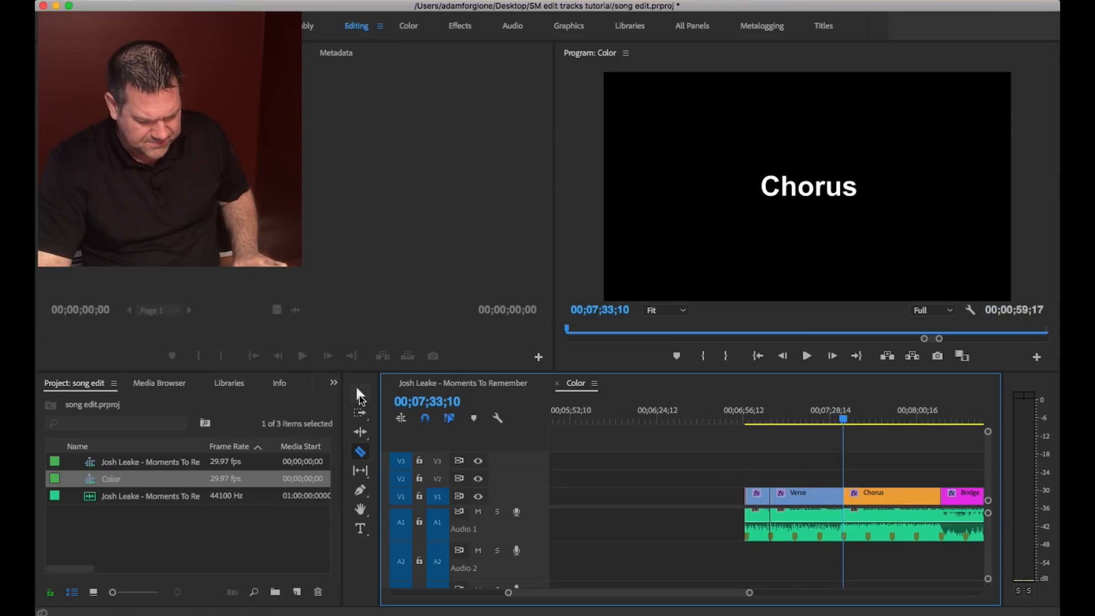
left_click(815, 533)
key("shift+Delete")
Play through the join between the shortened Verse and the Chorus.
left_click(763, 420)
key("space")
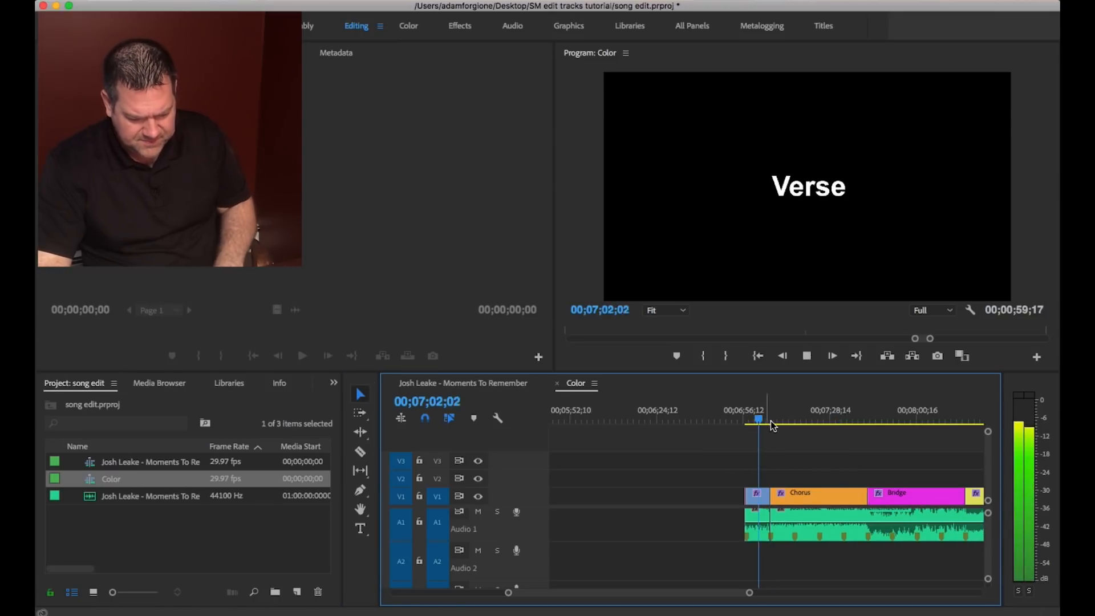
key("equal")
key("equal")
key("equal")
key("minus")
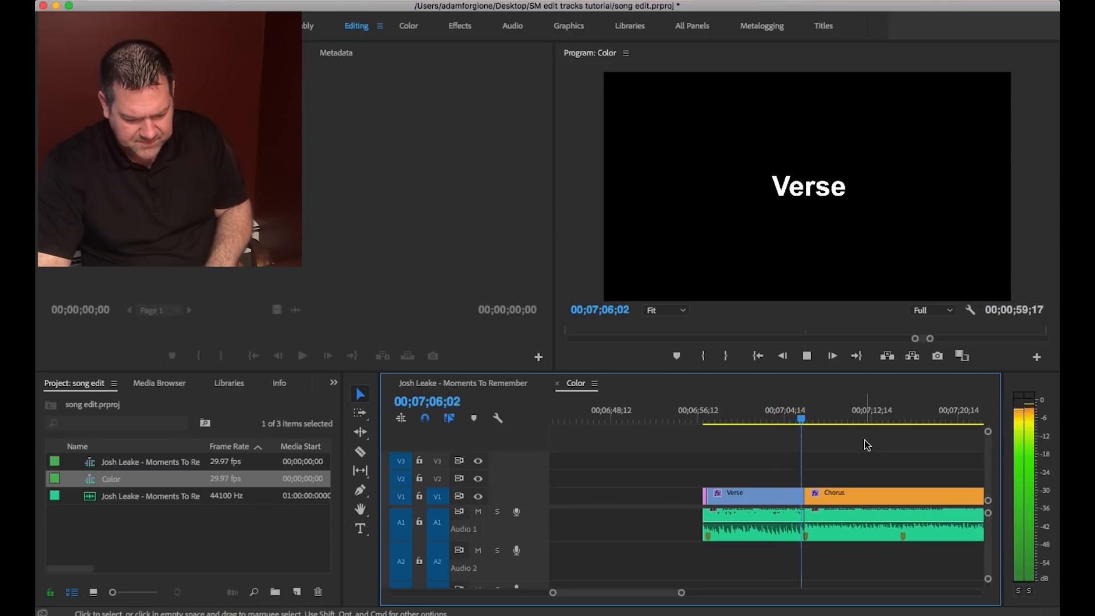
key("equal")
key("space")
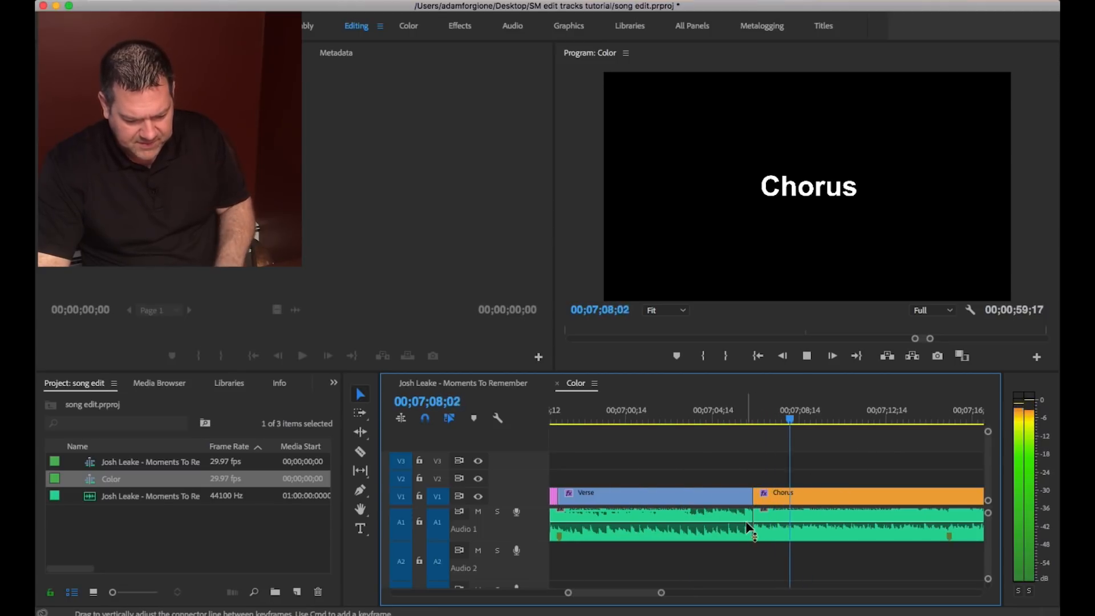
Shift the audio cut between Verse and Chorus slightly earlier and play through it.
key("equal")
key("equal")
left_click_drag(610, 516, 579, 518)
left_click(581, 415)
key("minus")
key("minus")
key("space")
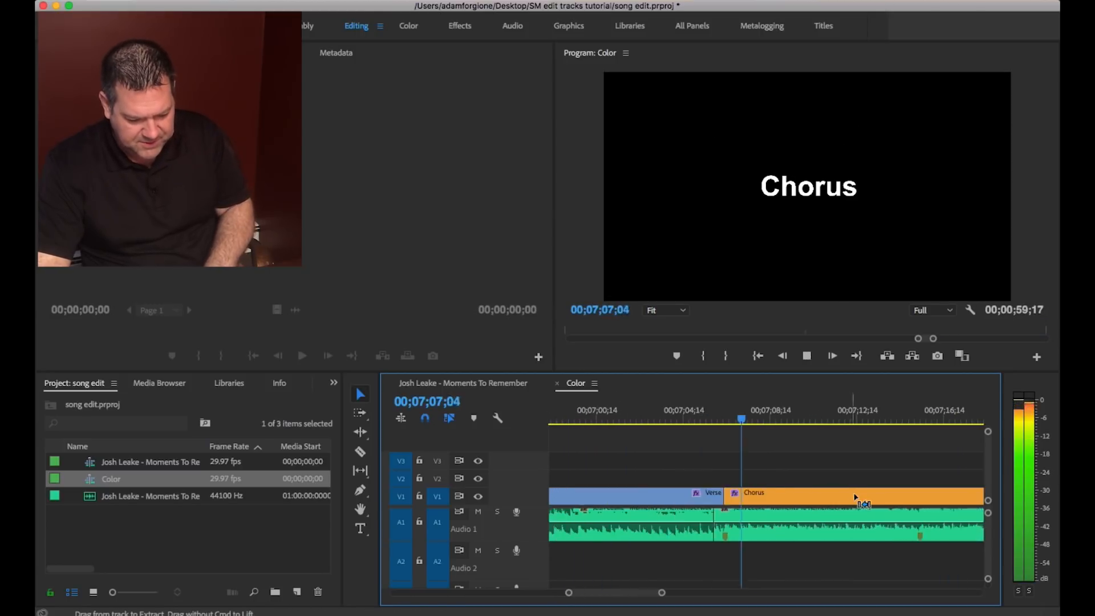
Mark an In point at the copy's start and an Out point at 00;07;27;19, about 30 seconds in.
key("minus")
key("minus")
mouse_move(760, 415)
left_mouse_down()
mouse_move(730, 417)
mouse_move(858, 416)
mouse_move(807, 418)
mouse_move(820, 419)
left_mouse_up()
key("i")
key("o")
key("o")
key("o")
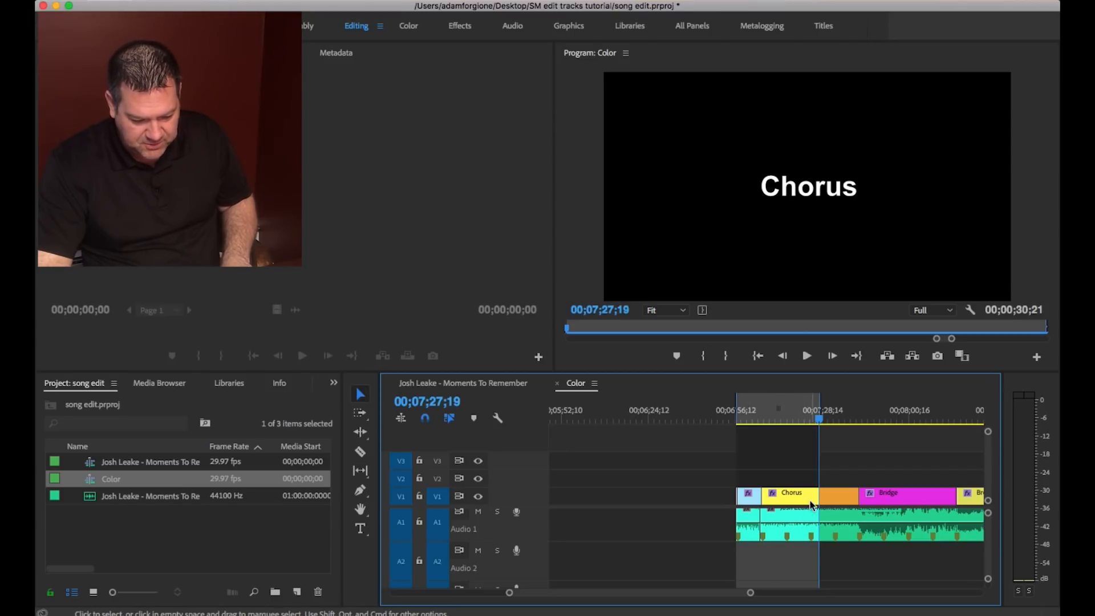
Split the Chorus at the last marker before the Out point and the audio where the ending Intro begins.
left_click(361, 452)
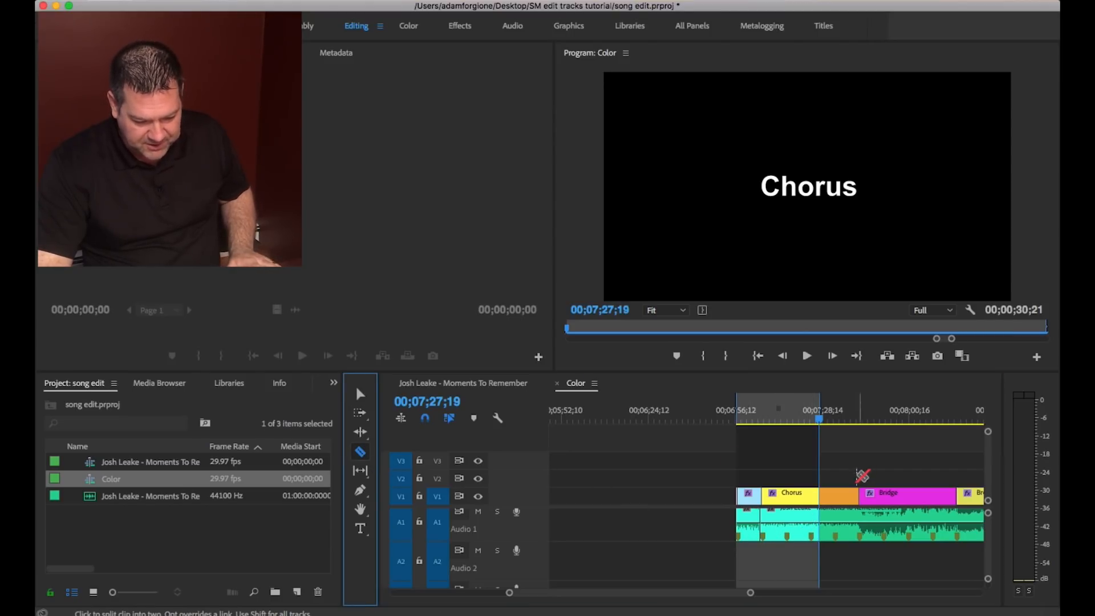
left_click(810, 496)
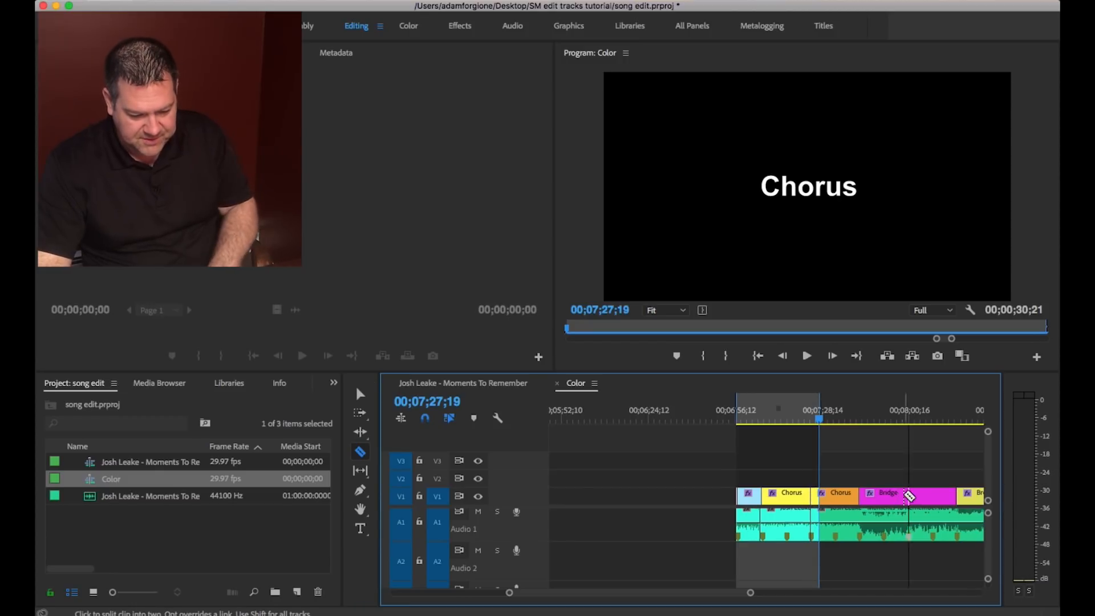
key("minus")
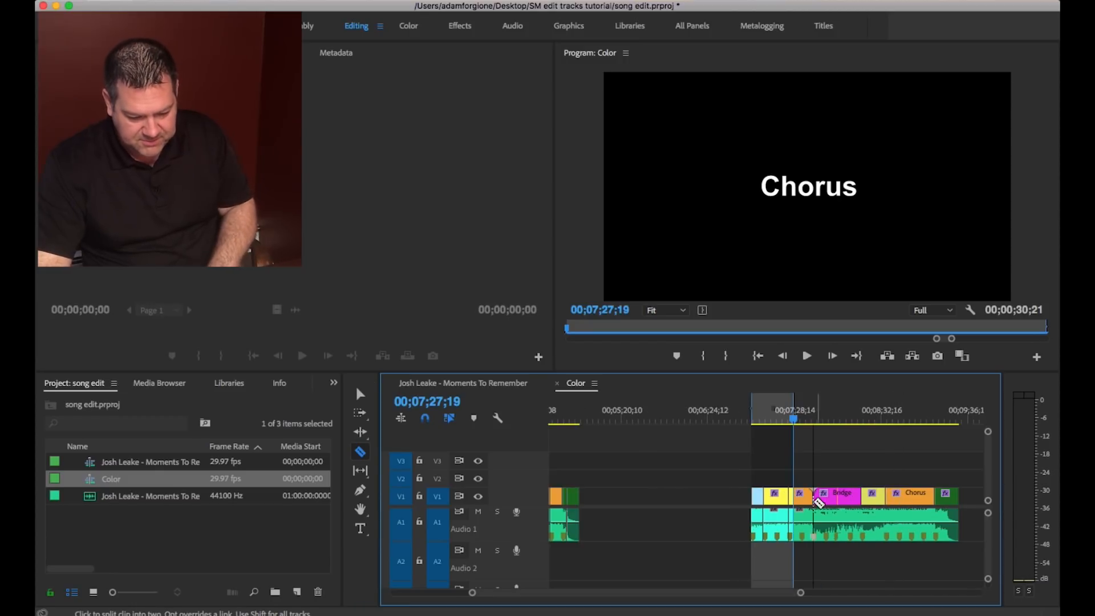
left_click(938, 415)
key("equal")
key("equal")
key("equal")
left_click(669, 412)
key("space")
key("space")
left_click(768, 516)
Ripple delete everything between the first Chorus cut and the ending Intro, including the Bridge and last Chorus.
key("minus")
key("minus")
key("minus")
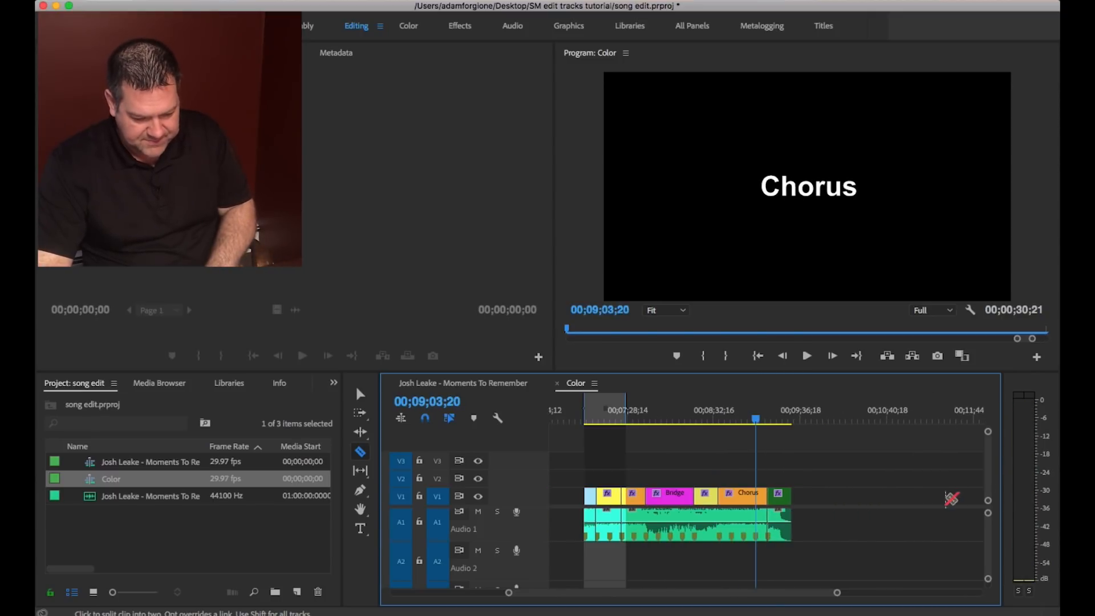
left_click(360, 393)
left_click(640, 479)
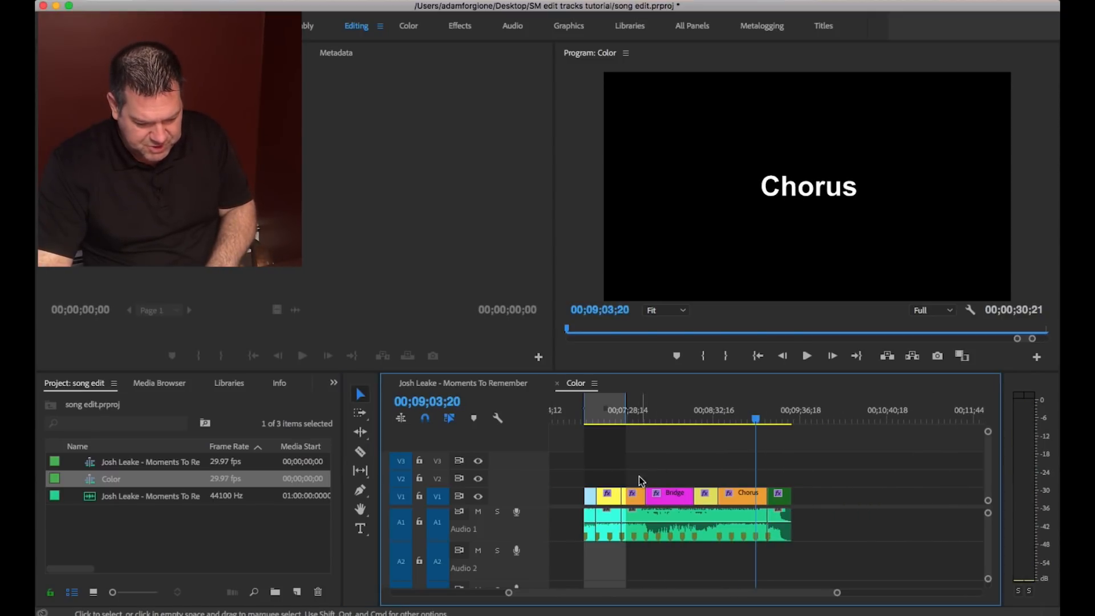
left_click_drag(633, 465, 756, 567)
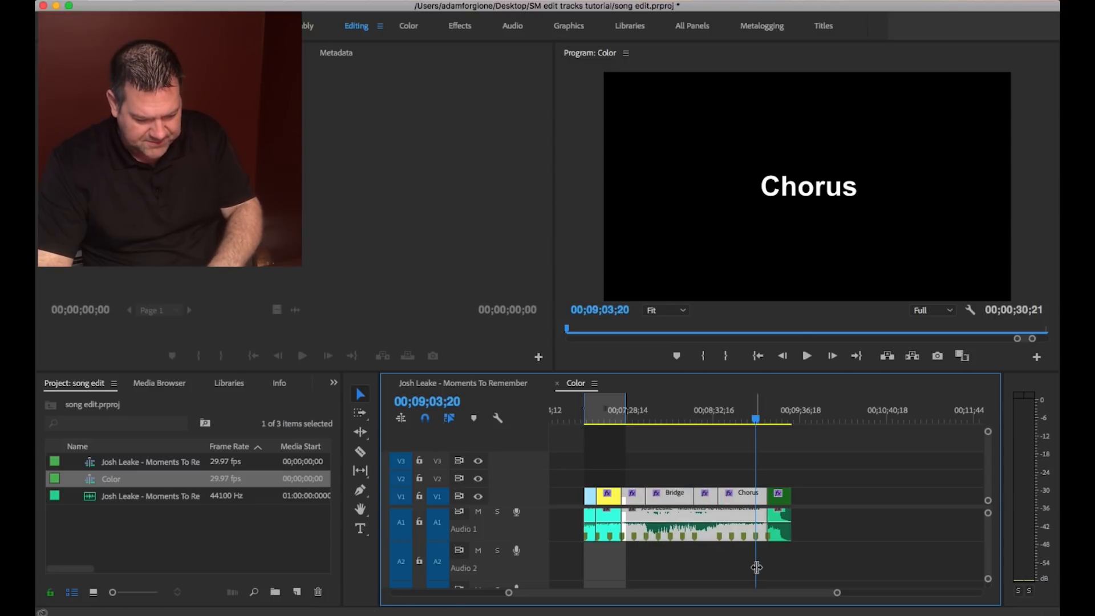
key("shift+Delete")
Play through the join from Chorus to ending Intro and cut the Intro at 00;07;26;20.
key("equal")
key("equal")
key("equal")
key("equal")
left_click(749, 413)
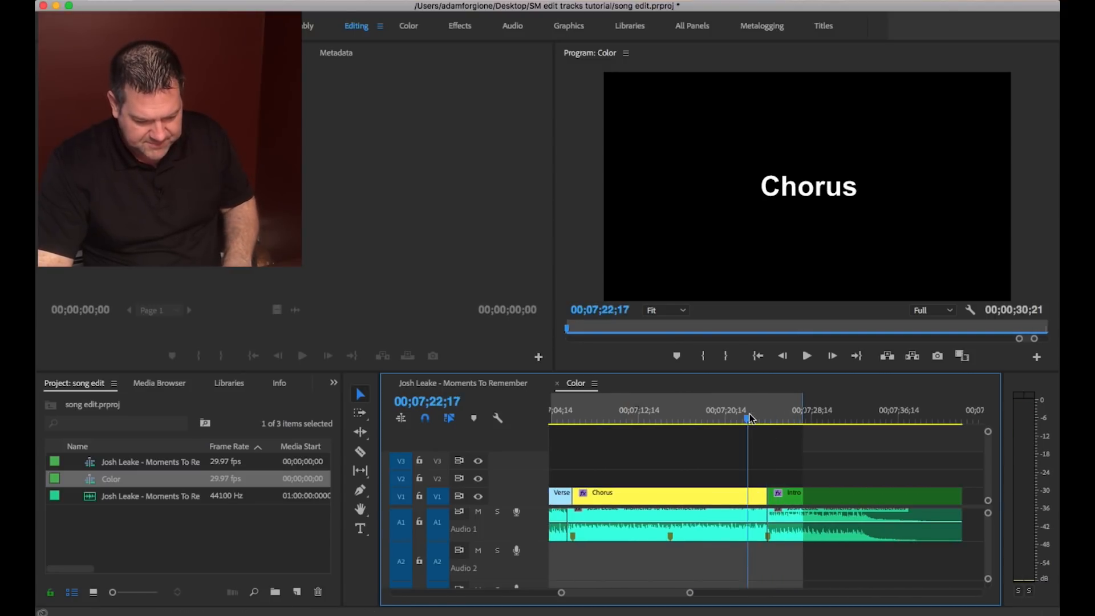
key("space")
key("equal")
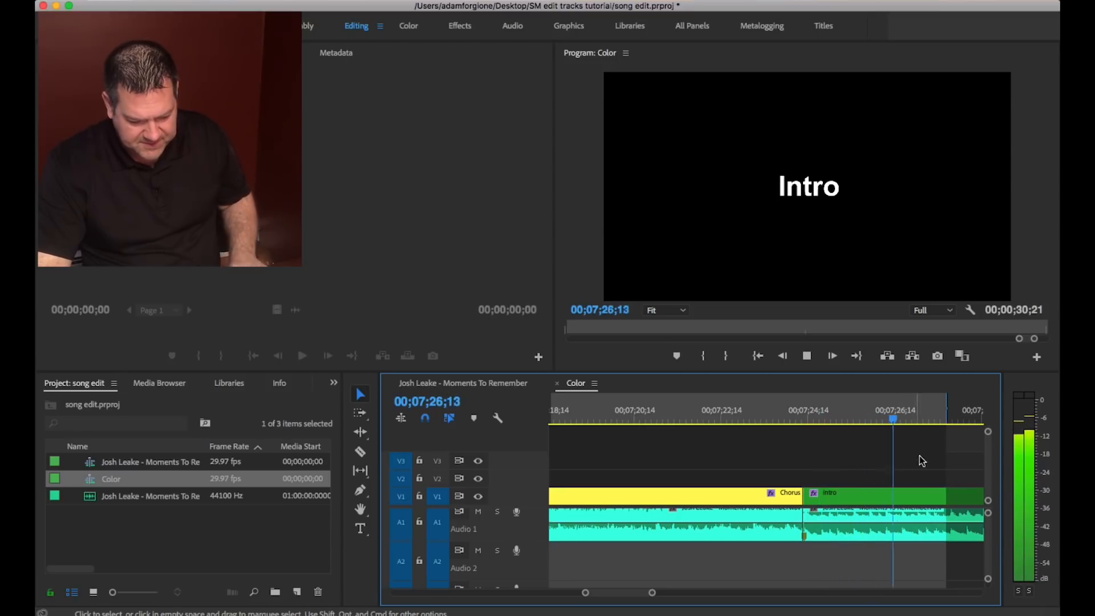
key("space")
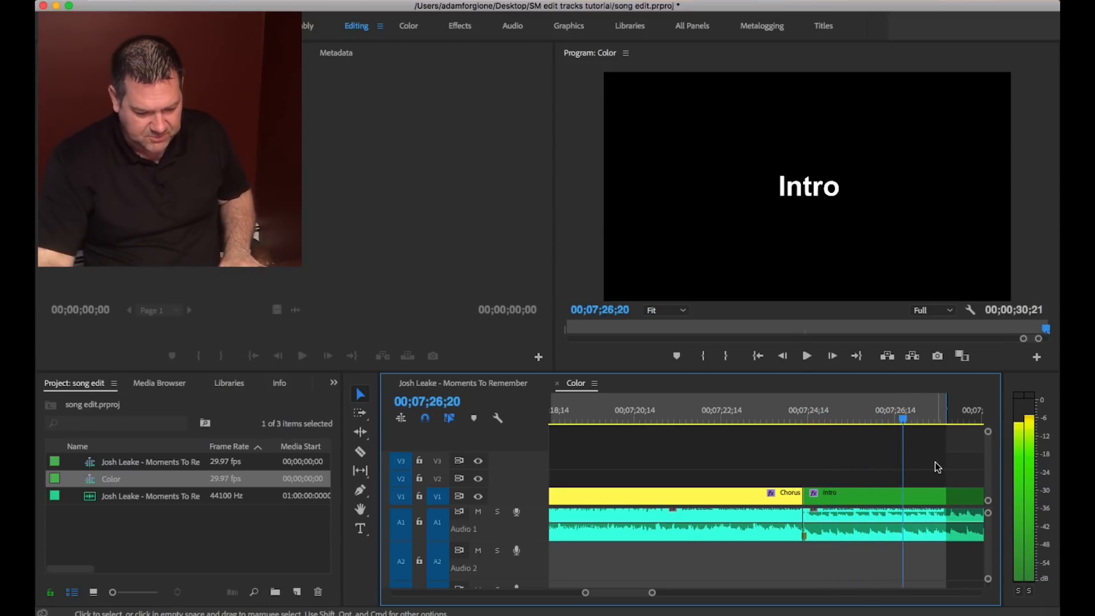
key("minus")
Play the ending from 00;07;31;27 and cut the Intro again just before its final fade.
left_click(858, 420)
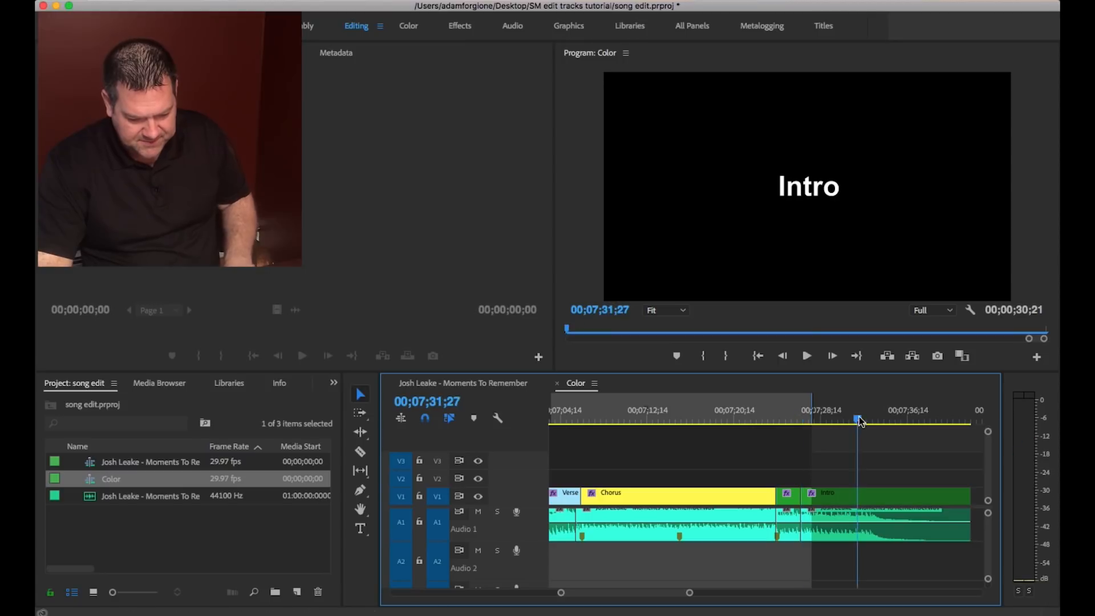
key("space")
key("equal")
key("super+k")
Ripple delete the Intro section between the two cuts and play through the shortened ending.
key("minus")
left_click(736, 499)
key("shift+Delete")
key("space")
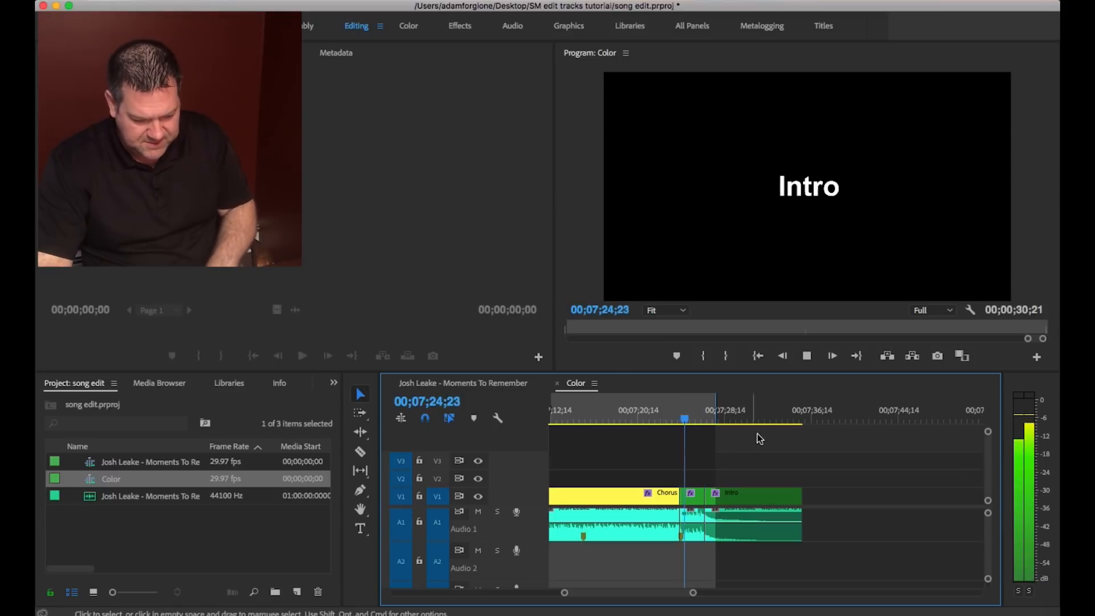
key("equal")
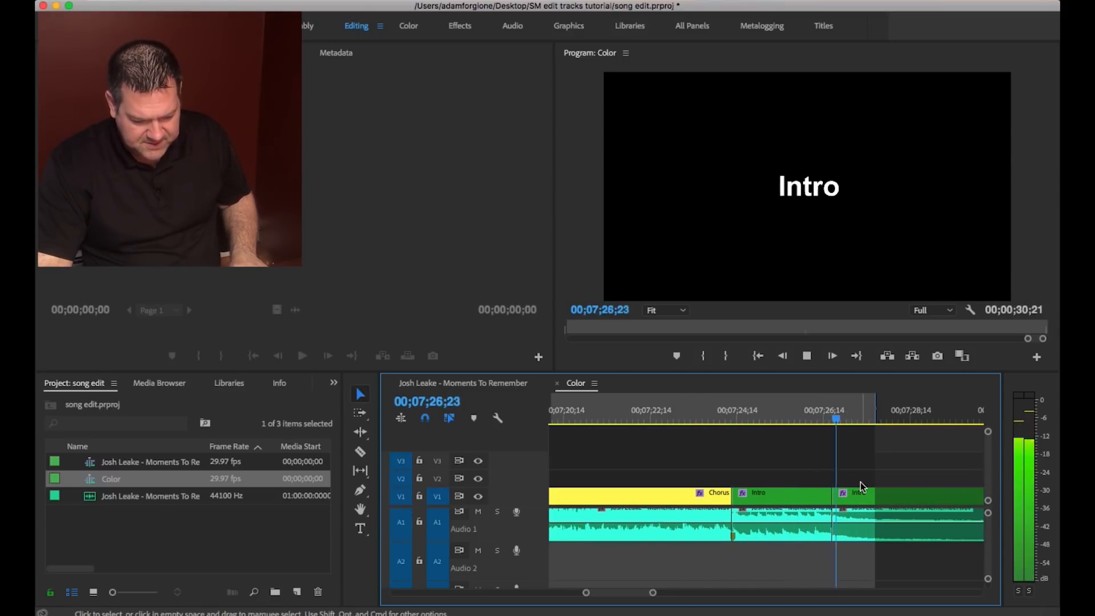
Move the final Intro piece about one second earlier over the preceding Intro and play through the ending.
key("space")
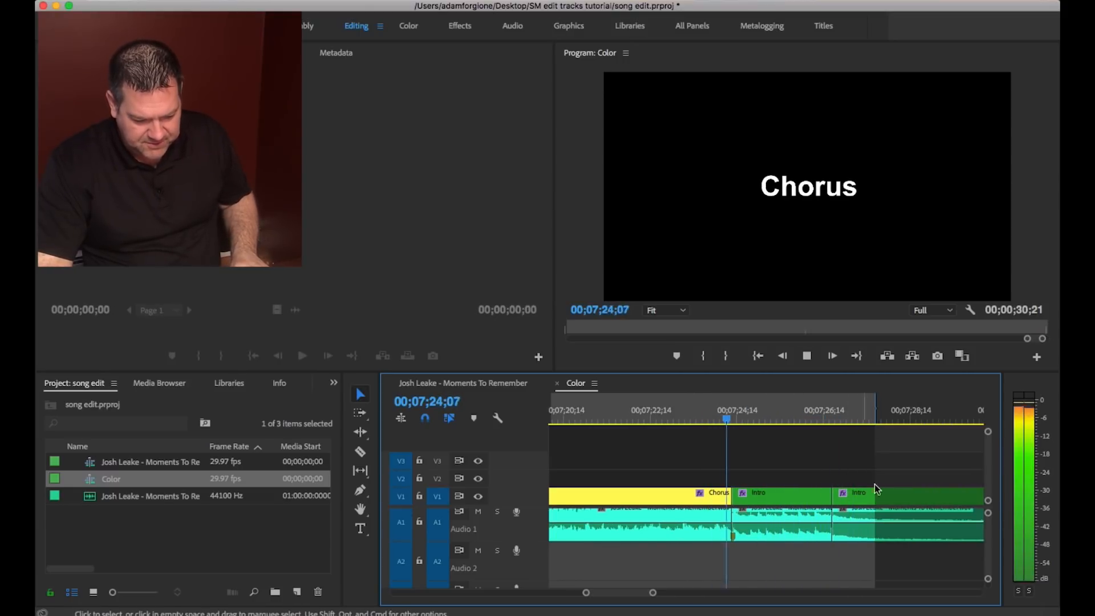
key("space")
left_click_drag(883, 528, 834, 529)
left_click(692, 406)
key("space")
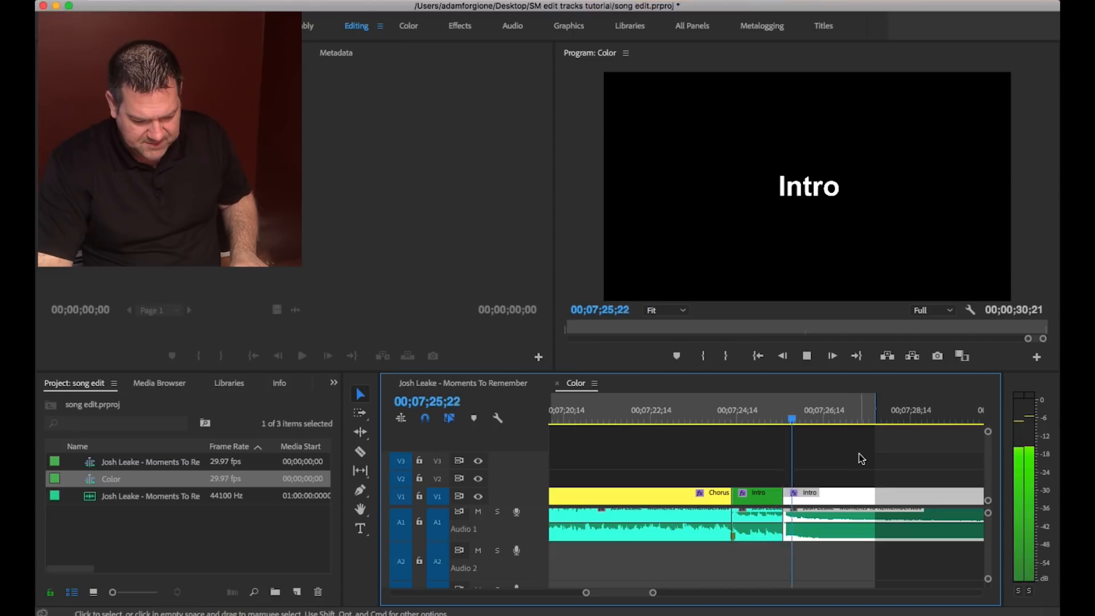
key("space")
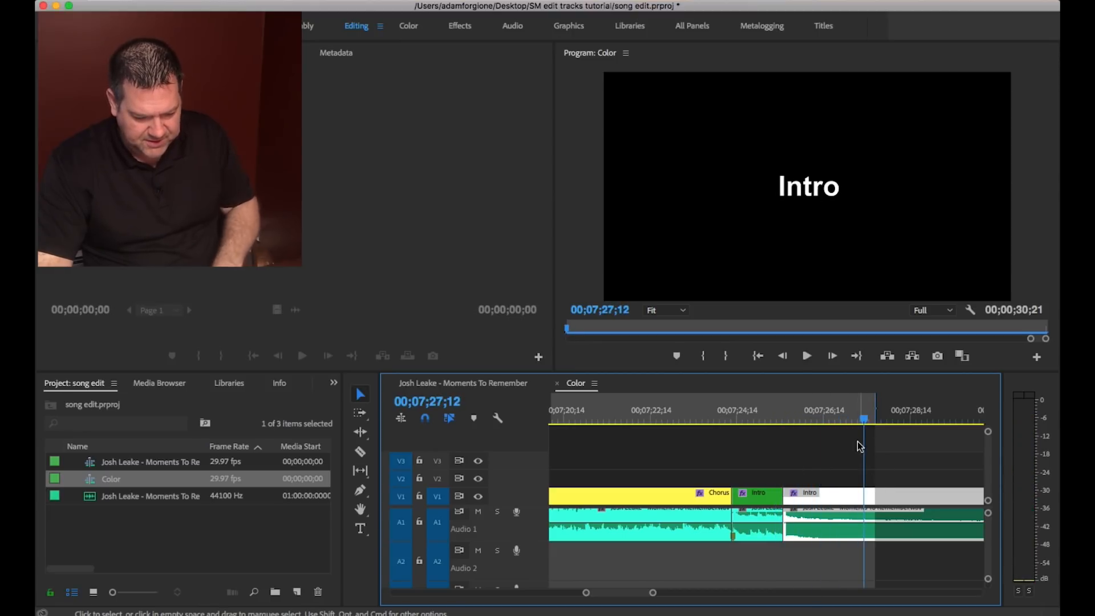
Cut off and delete everything after 00;07;27;20, and apply the default transition to the end of the Intro audio.
left_click(882, 419)
left_click(903, 494)
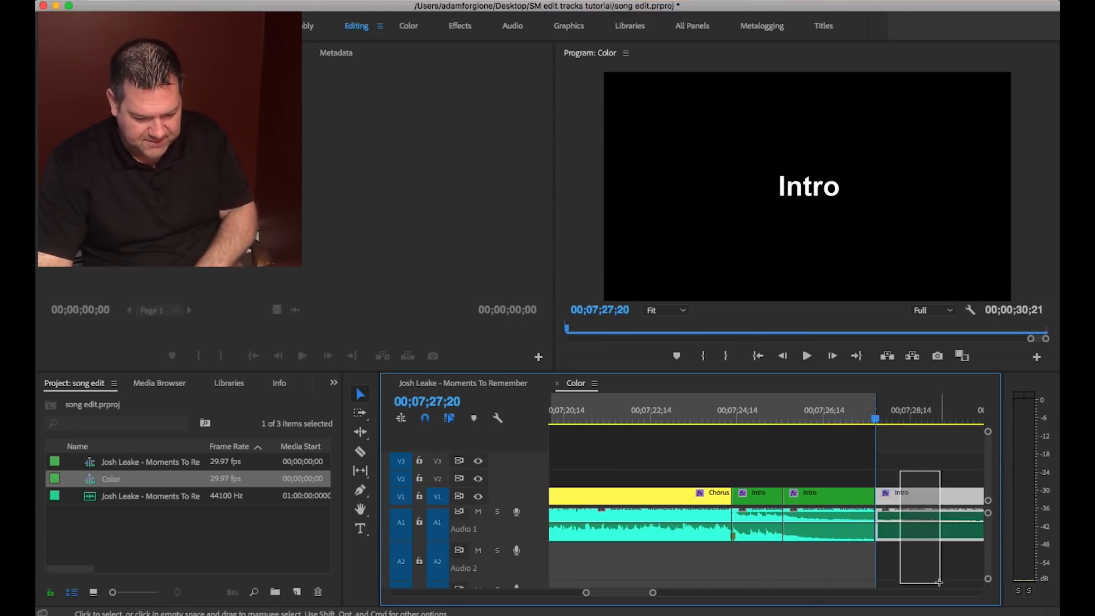
key("Delete")
right_click(881, 528)
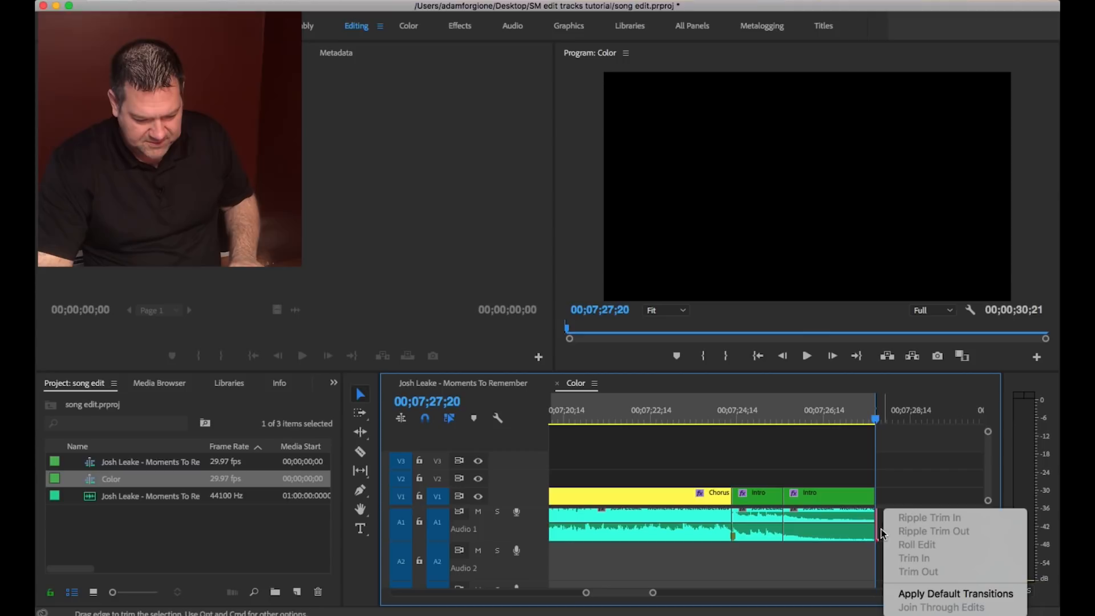
left_click(916, 595)
Select both ending Intro pieces and shift them slightly at their join with the Chorus.
left_click(717, 418)
key("equal")
key("equal")
key("super+equal")
key("super+minus")
key("super+minus")
key("super+minus")
left_click_drag(910, 463, 805, 531)
key("super+equal")
key("super+equal")
key("super+equal")
key("super+equal")
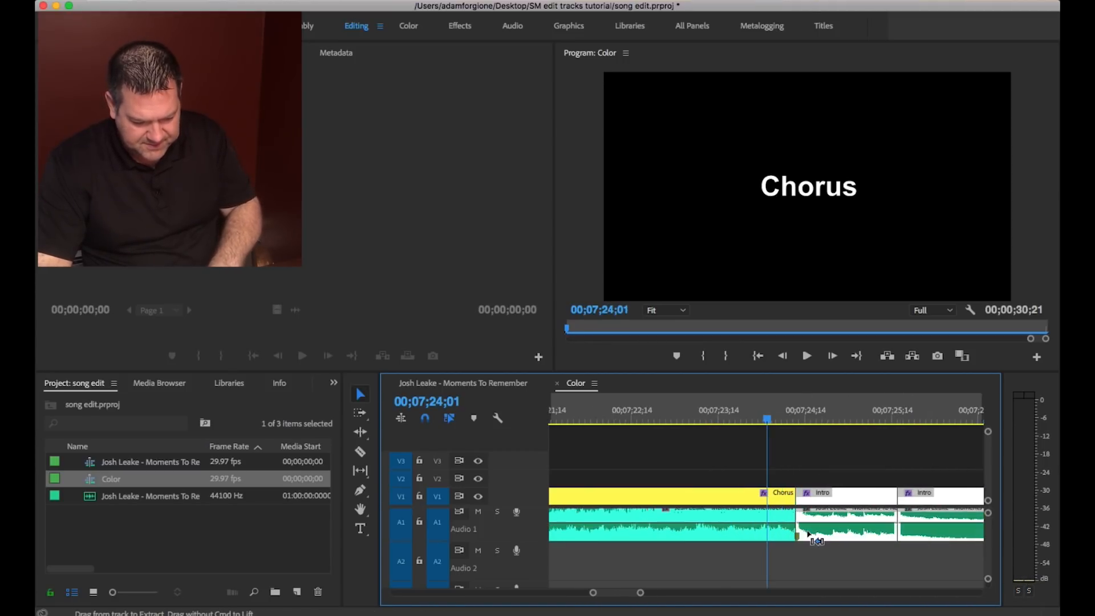
key("super+minus")
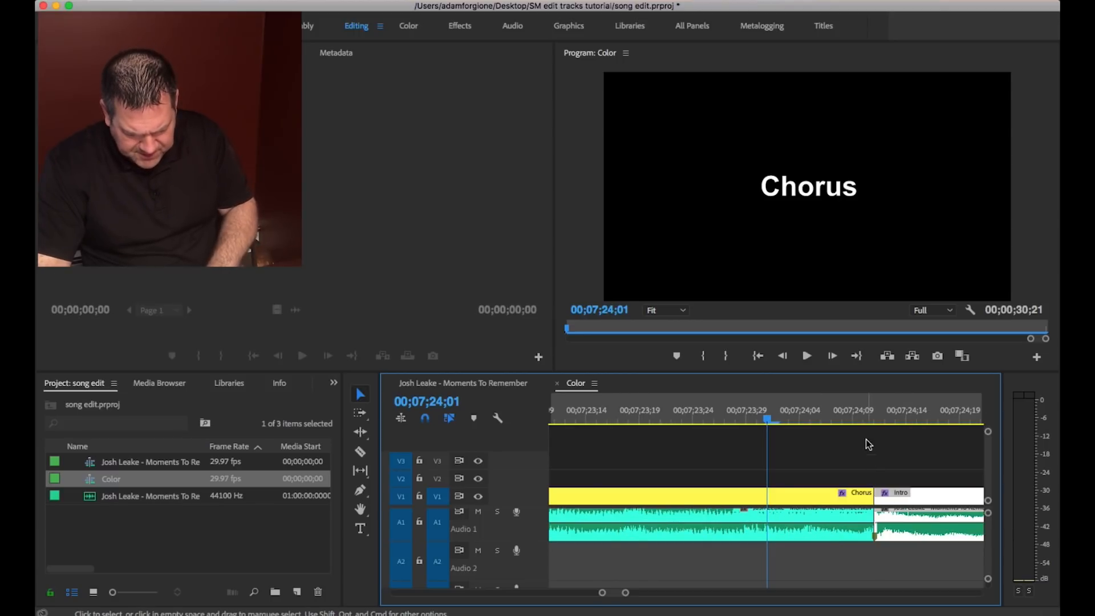
left_click(880, 408)
key("equal")
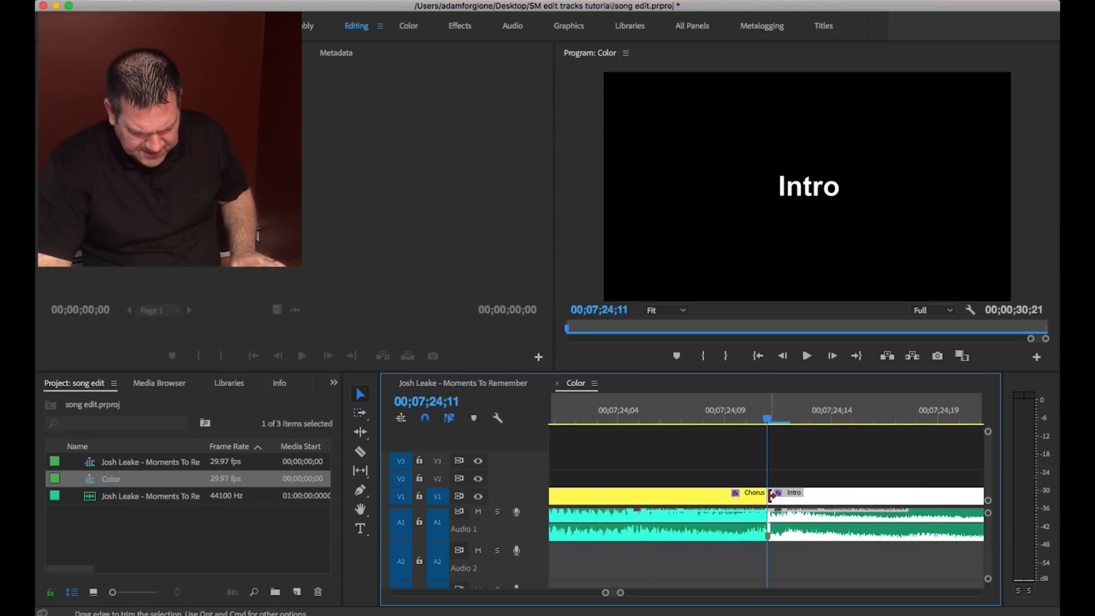
left_click_drag(771, 495, 795, 505)
Play through the adjusted join from the Chorus to the ending Intro to check how it sounds.
left_click(630, 416)
key("space")
key("space")
key("minus")
key("minus")
key("minus")
left_click(705, 422)
key("space")
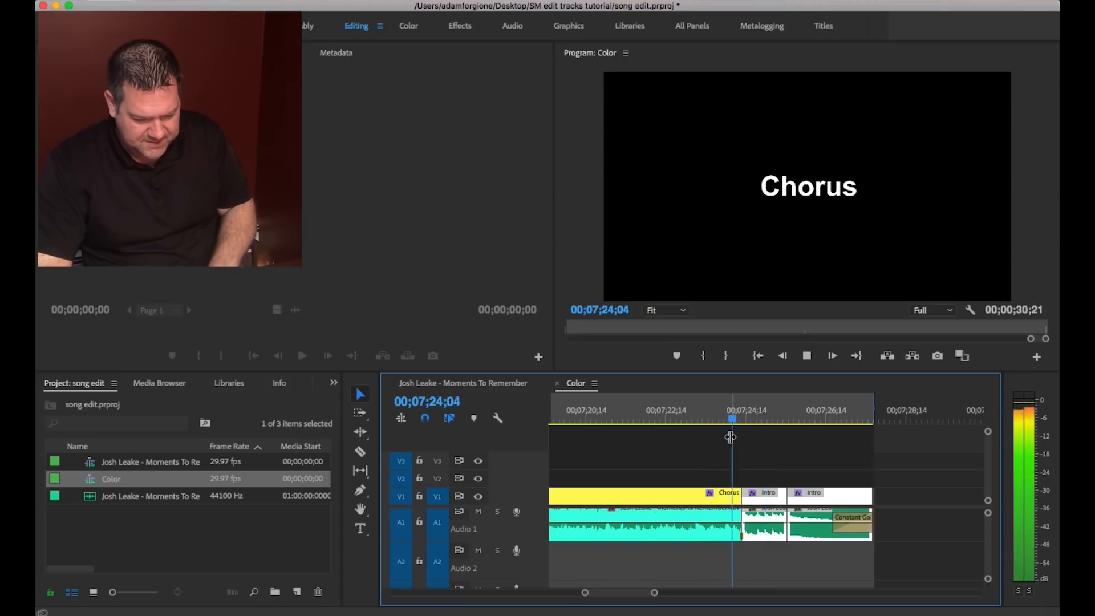
key("minus")
key("space")
key("minus")
key("minus")
key("minus")
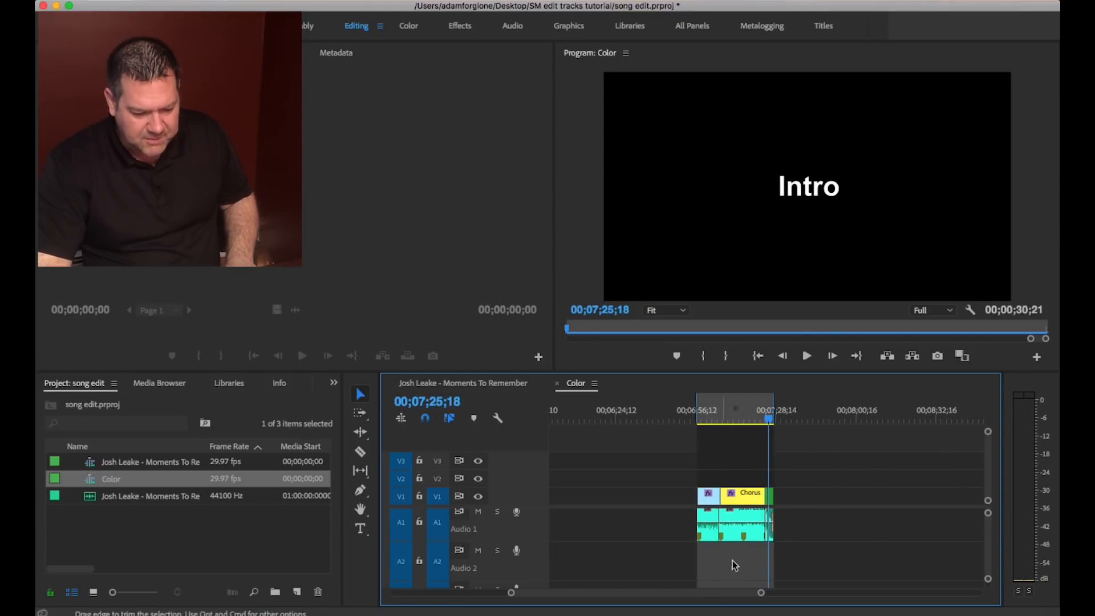
Move the whole 30-second version earlier in the sequence, leaving a small gap after the one-minute version.
left_click(774, 419)
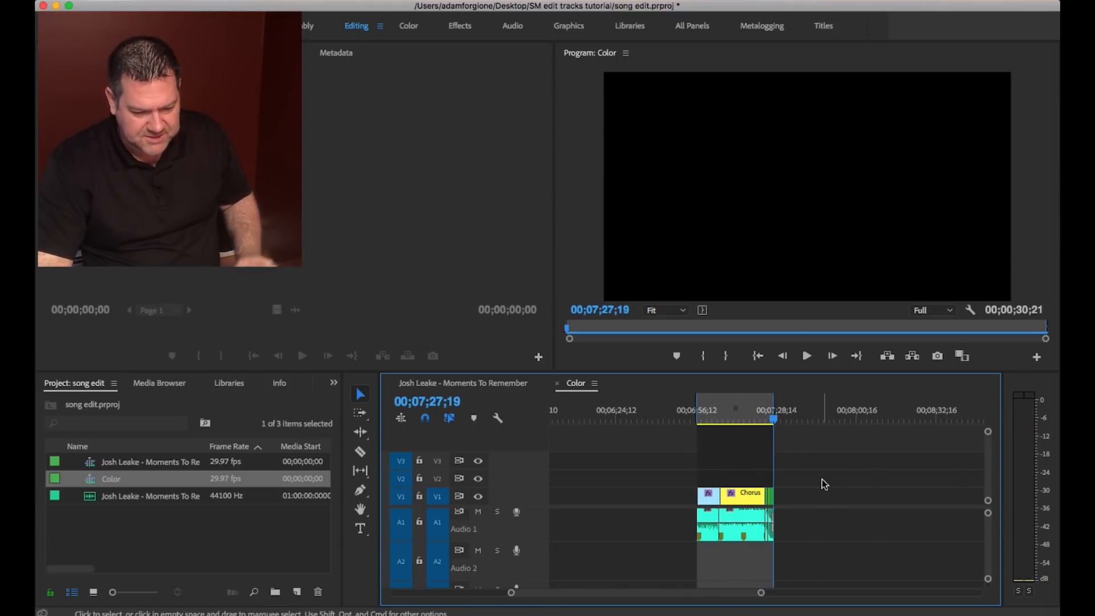
key("backslash")
left_click_drag(872, 465, 953, 552)
left_click_drag(926, 500, 833, 504)
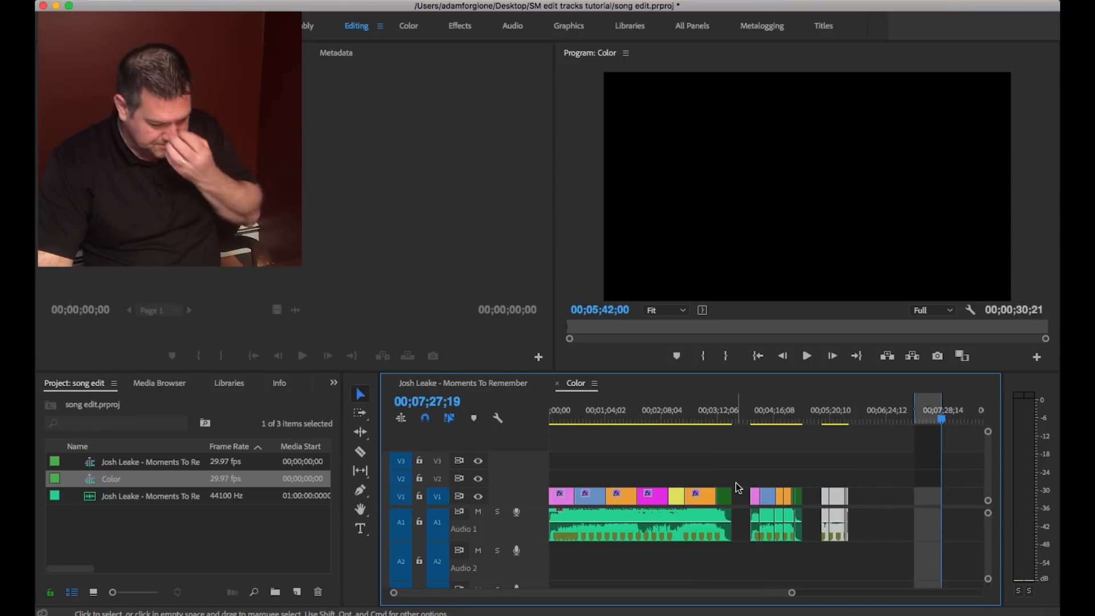
Copy the full color-coded song and paste the duplicate further along the timeline, starting at about 00;06;24;19.
left_click_drag(734, 477, 562, 528)
left_click(887, 416)
key("super+v")
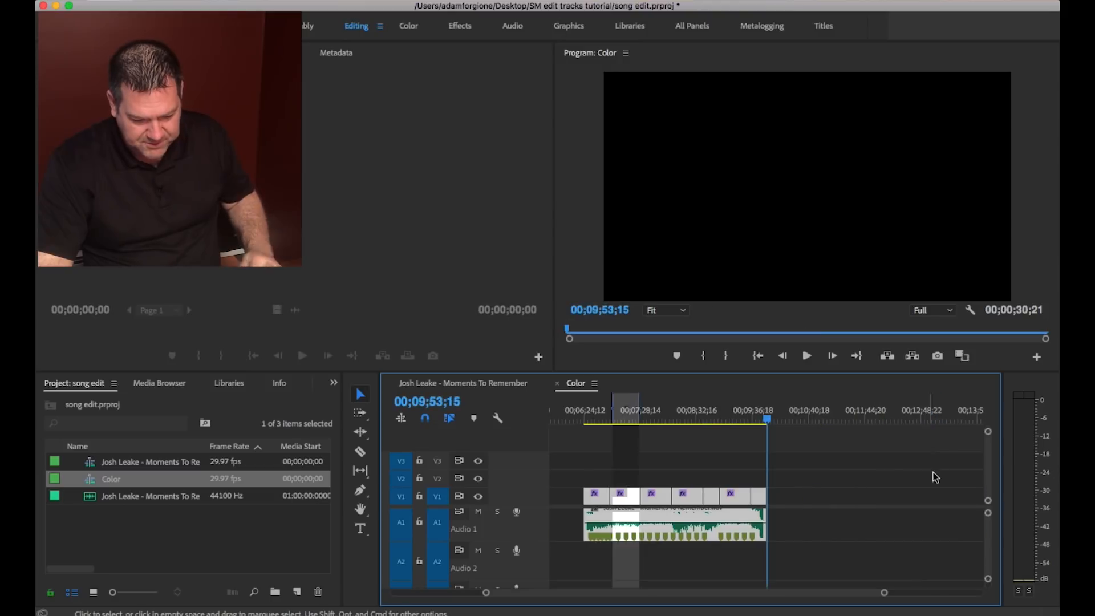
key("minus")
Play the start of the new duplicate and cut its Intro at the first marker, 00;06;30;29.
left_click(676, 419)
key("space")
key("equal")
key("equal")
key("equal")
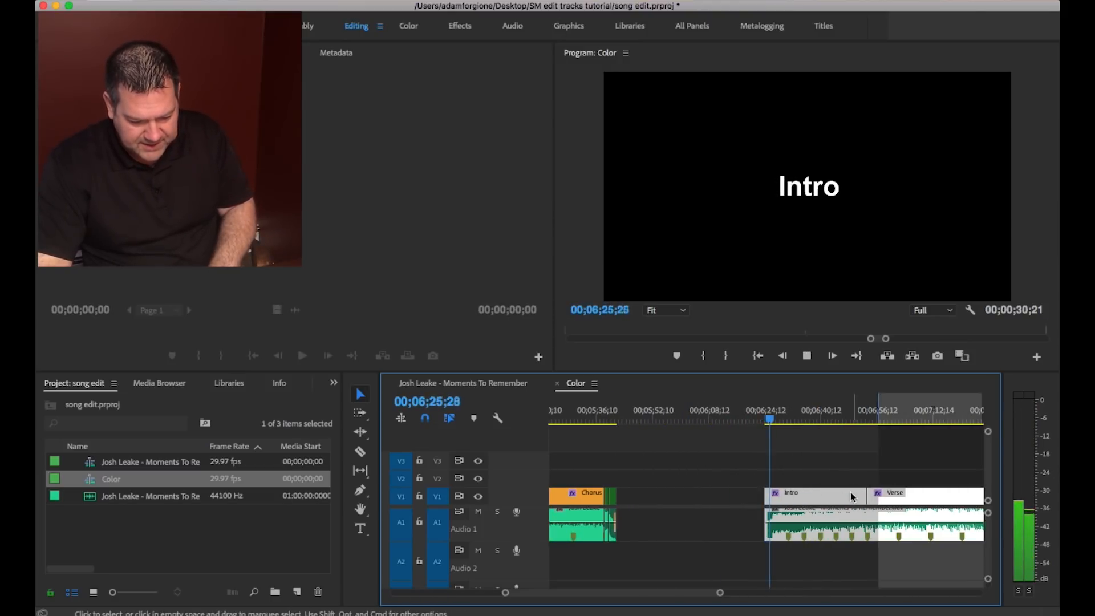
key("equal")
key("equal")
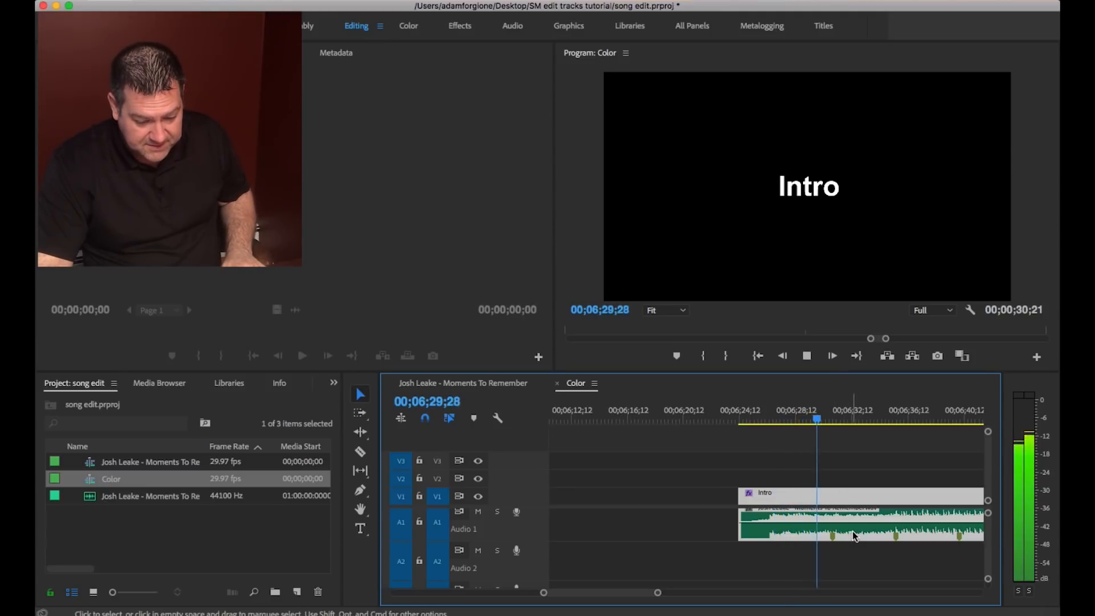
key("space")
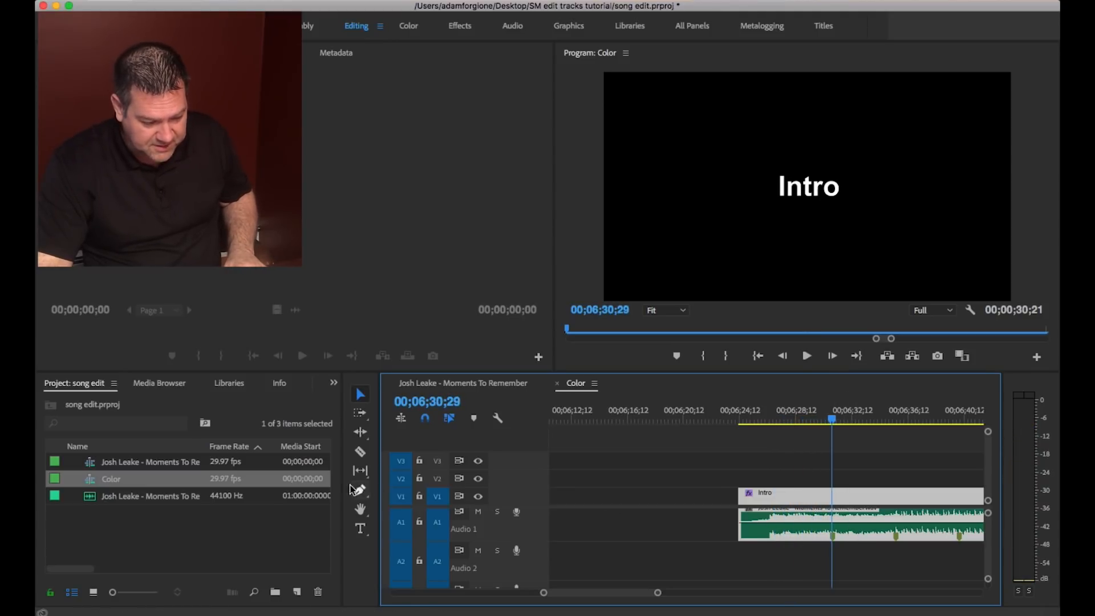
left_click(359, 452)
left_click(834, 516)
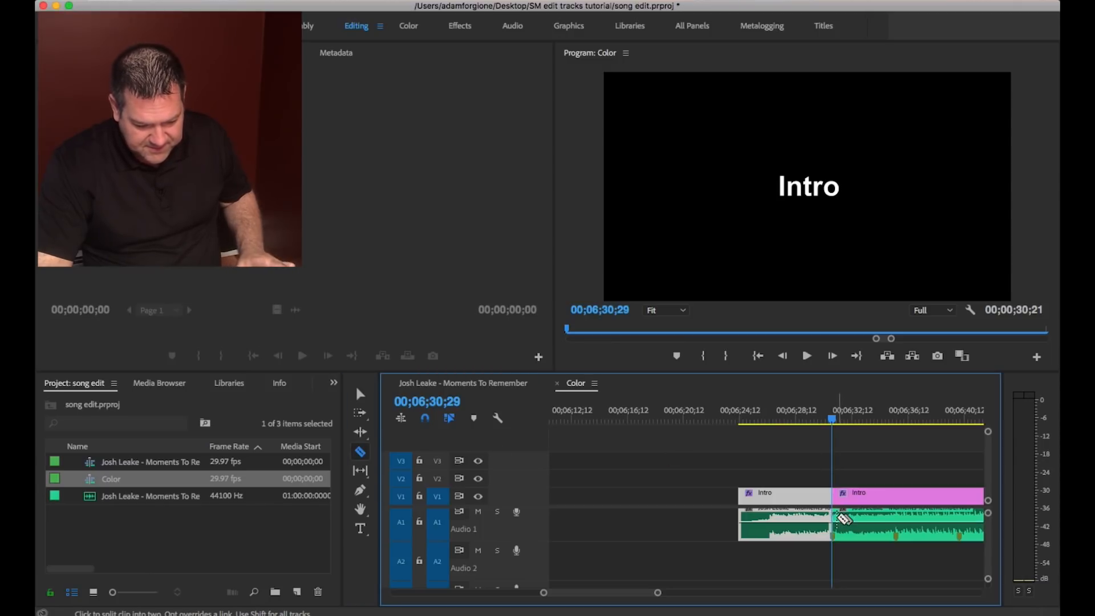
Play through the later part of the duplicate's Intro up to where the Verse begins.
left_click(925, 409)
key("space")
key("minus")
key("minus")
left_click(832, 417)
key("space")
key("equal")
key("equal")
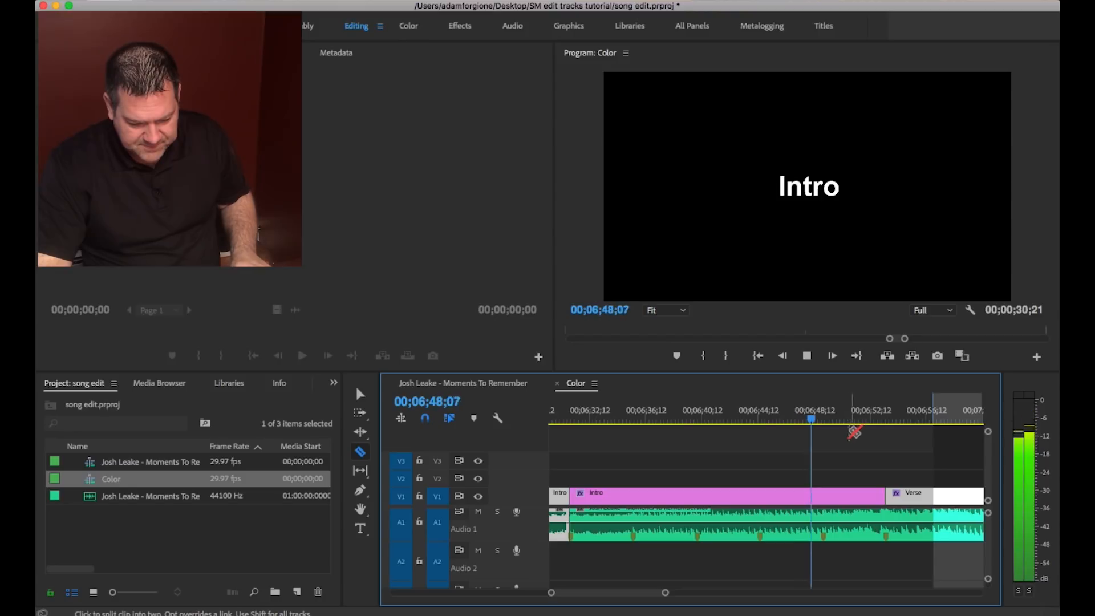
left_click(866, 420)
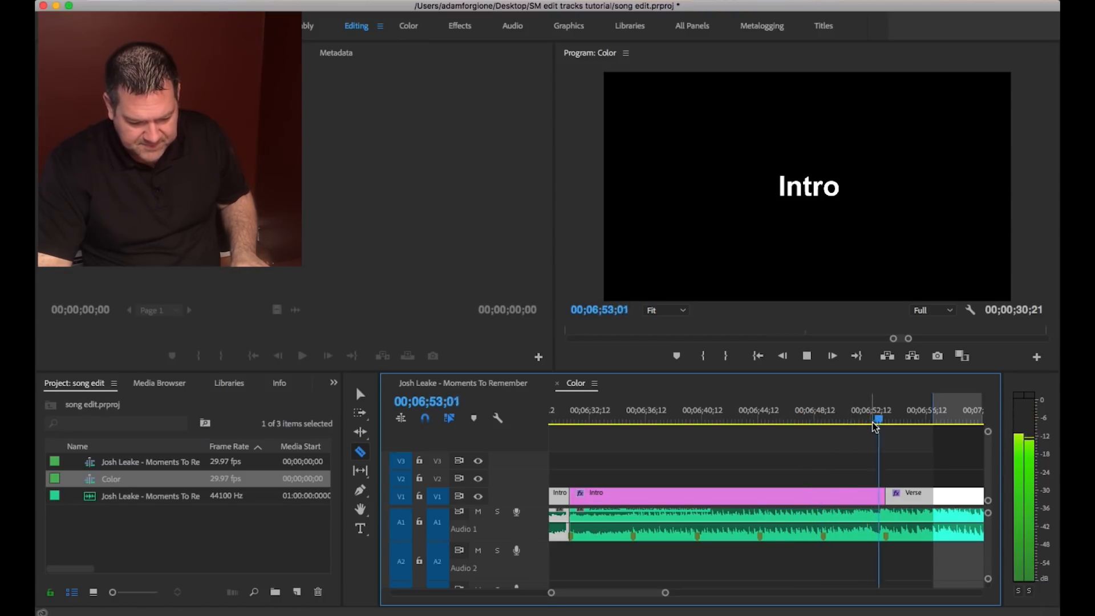
left_click(821, 418)
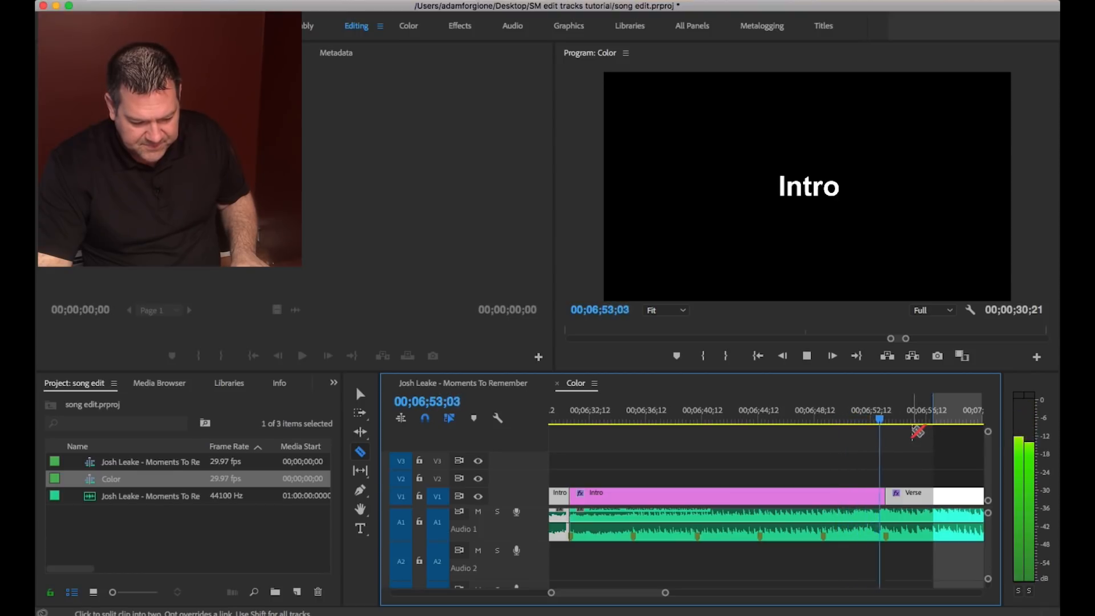
key("space")
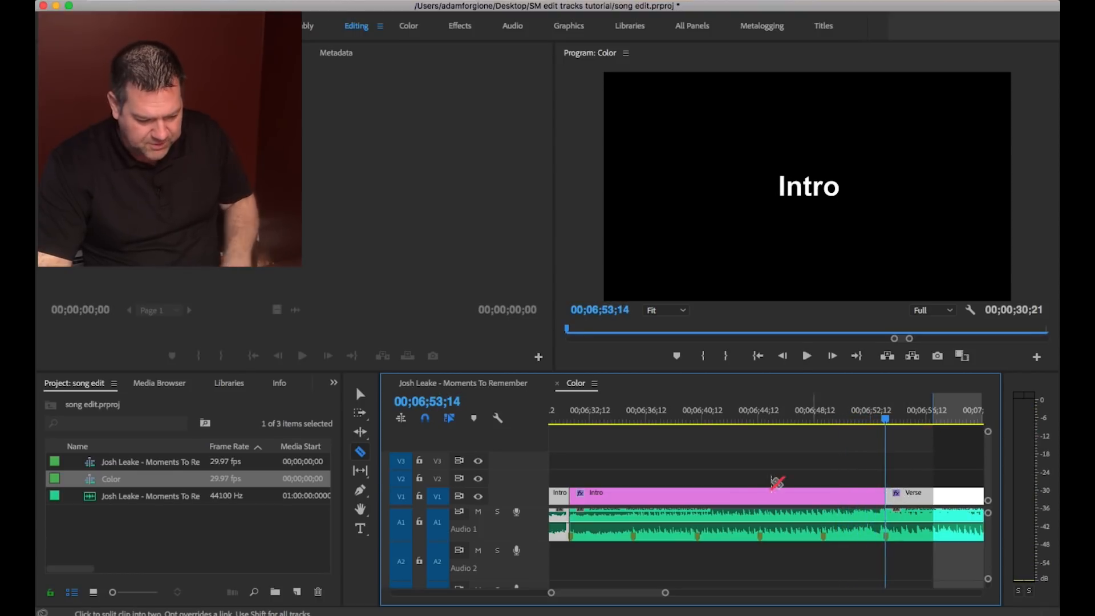
Play the duplicate's opening again and ripple delete the Intro section between the first-marker cut and the Verse.
key("minus")
key("minus")
left_click(694, 417)
key("space")
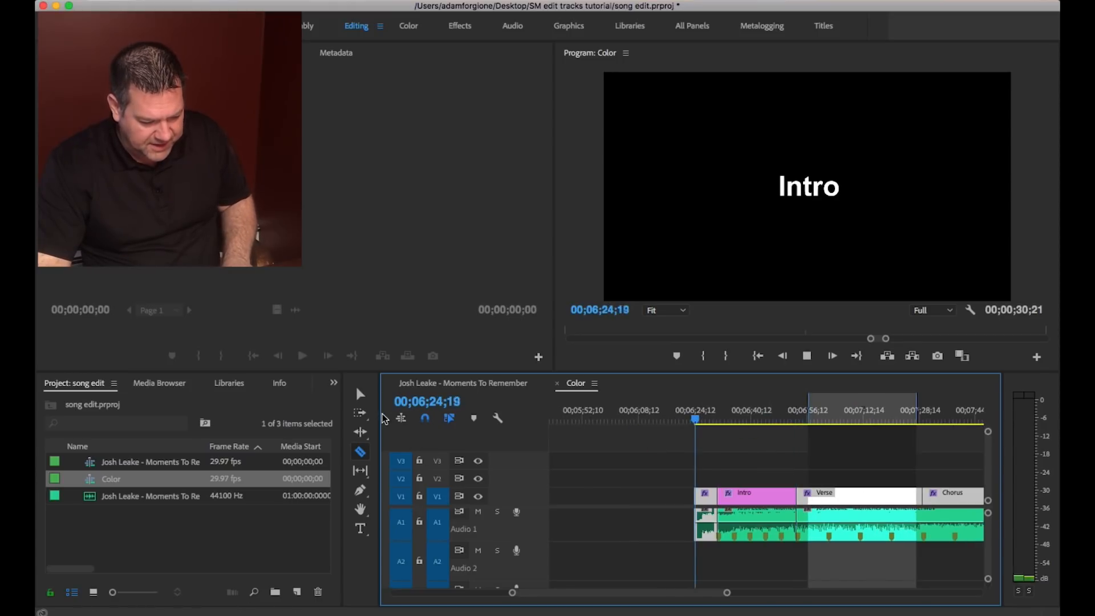
left_click(360, 394)
key("equal")
key("equal")
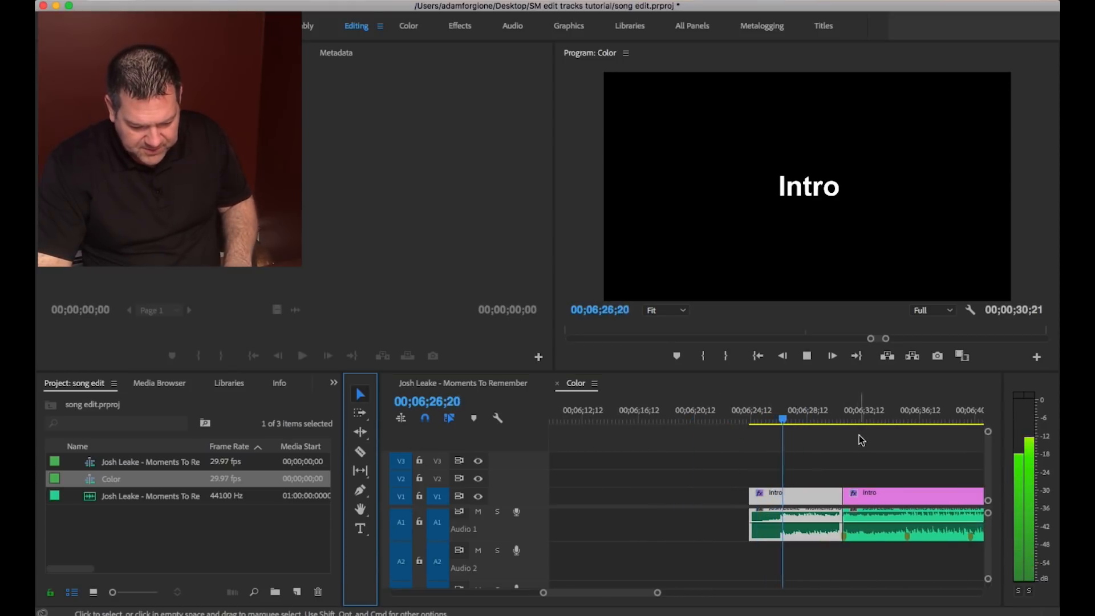
key("minus")
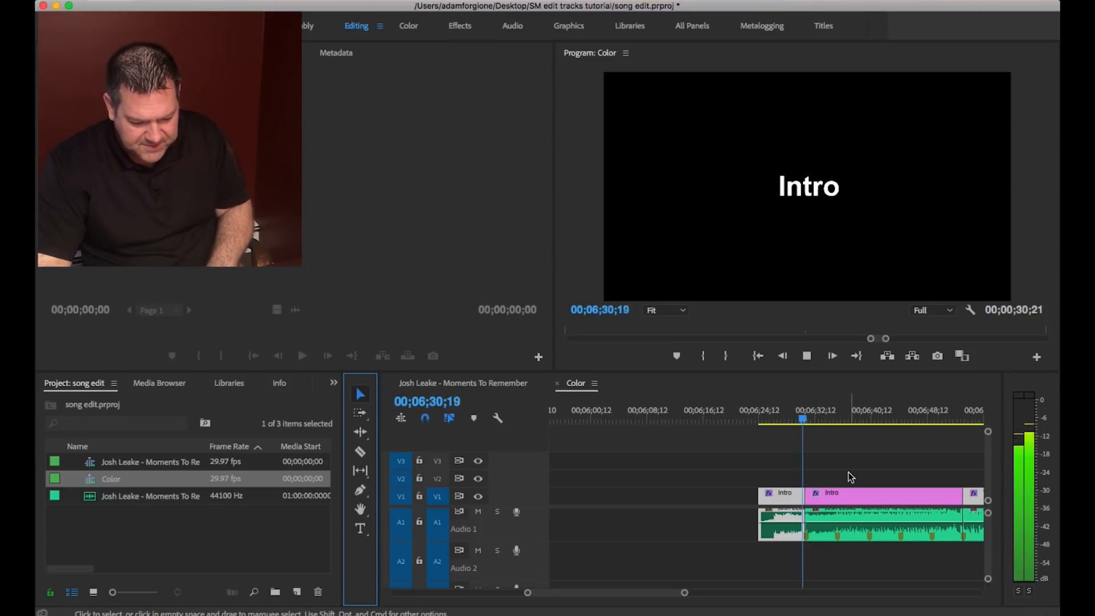
key("space")
left_click_drag(848, 472, 890, 583)
key("shift+Delete")
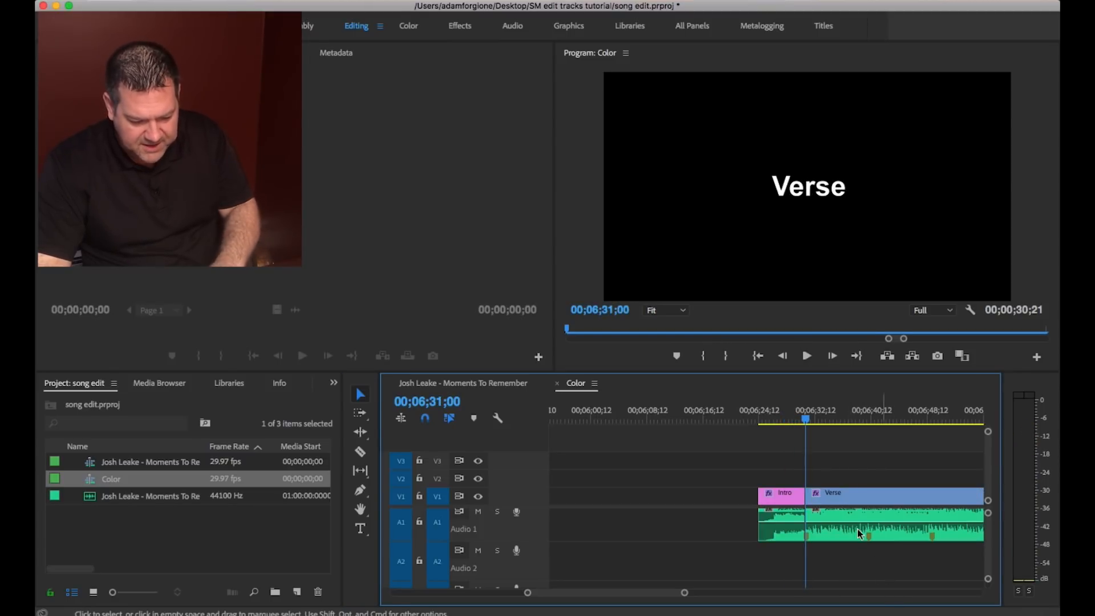
Play the Intro-to-Verse join, trim the Intro audio's end back about 0.6 seconds and extend the Verse audio's start to meet it.
key("equal")
key("equal")
key("equal")
key("space")
key("space")
left_click(673, 419)
key("space")
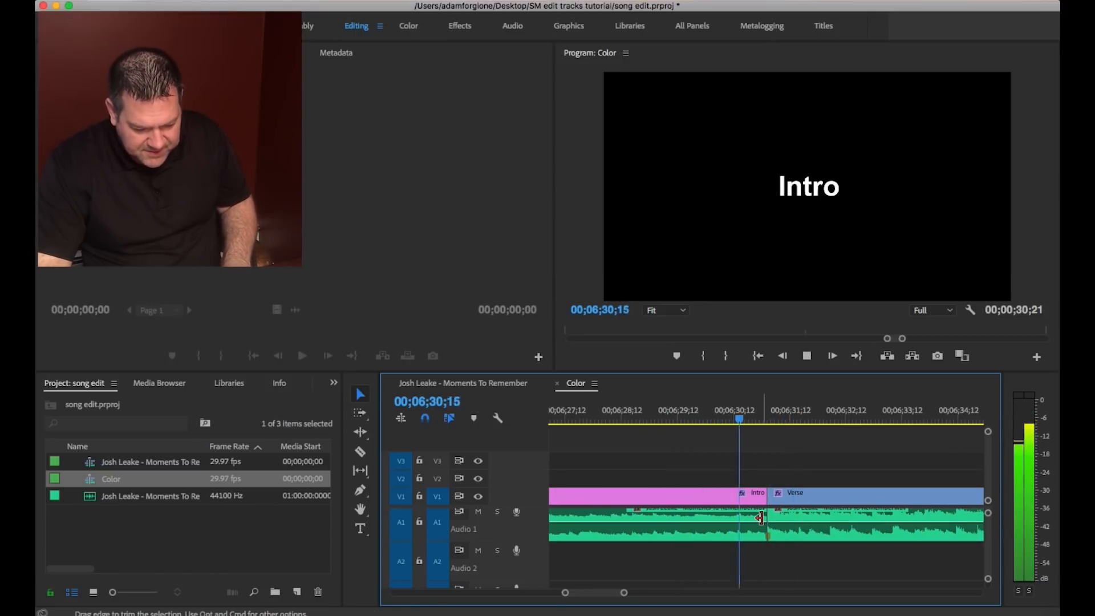
key("space")
left_click_drag(763, 518, 729, 519)
left_click(769, 518)
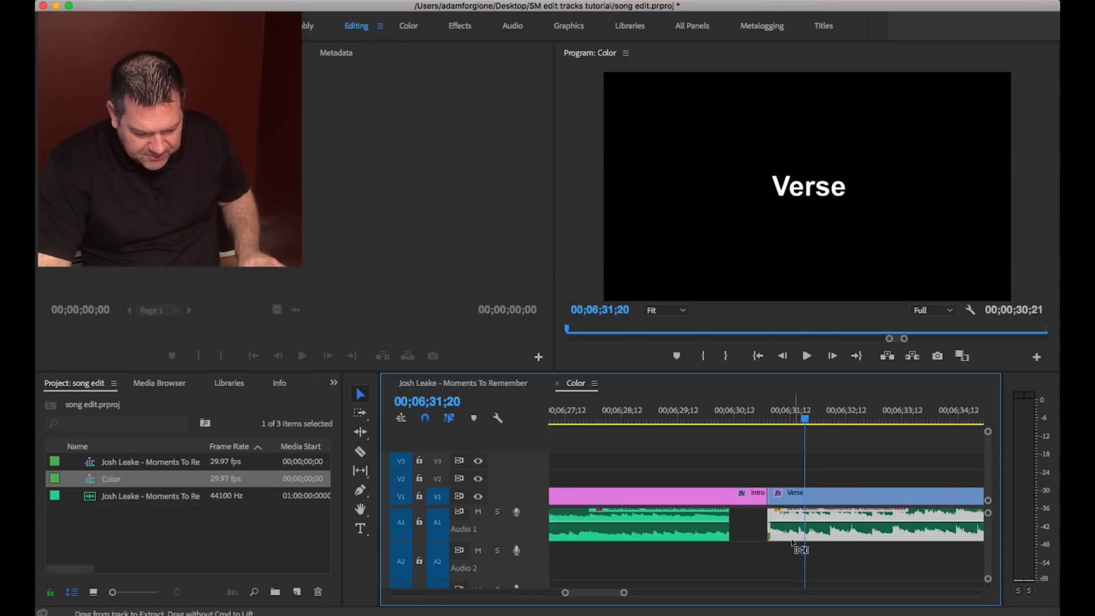
left_click_drag(771, 531, 731, 530)
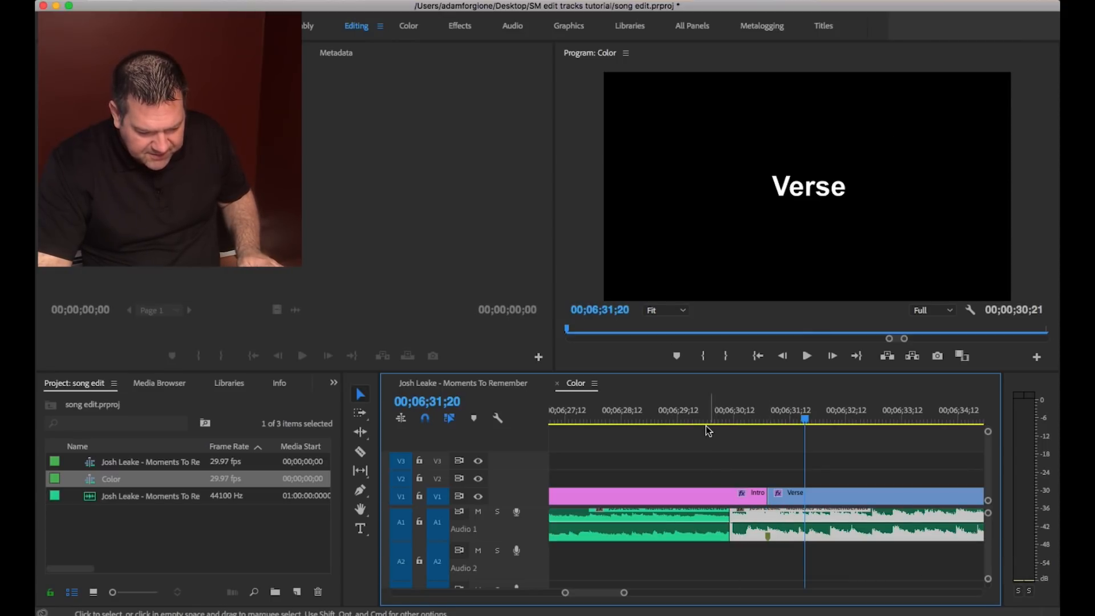
Play the new audio join and move the cut between the Intro and Verse audio to about 00;06;30;18.
left_click(704, 412)
key("space")
key("space")
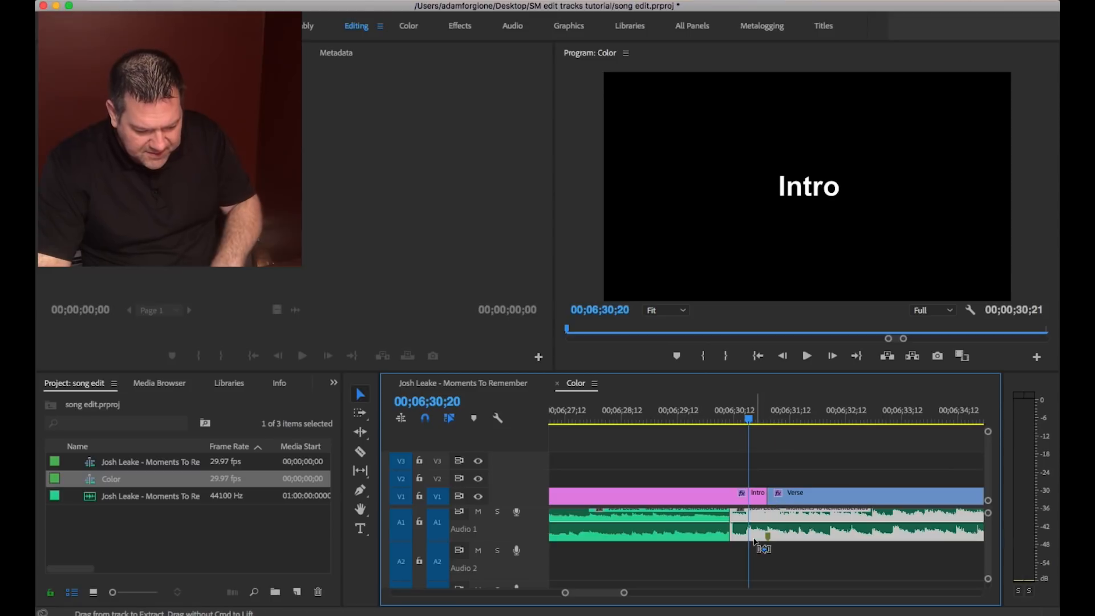
key("equal")
key("equal")
key("equal")
key("cmd+s")
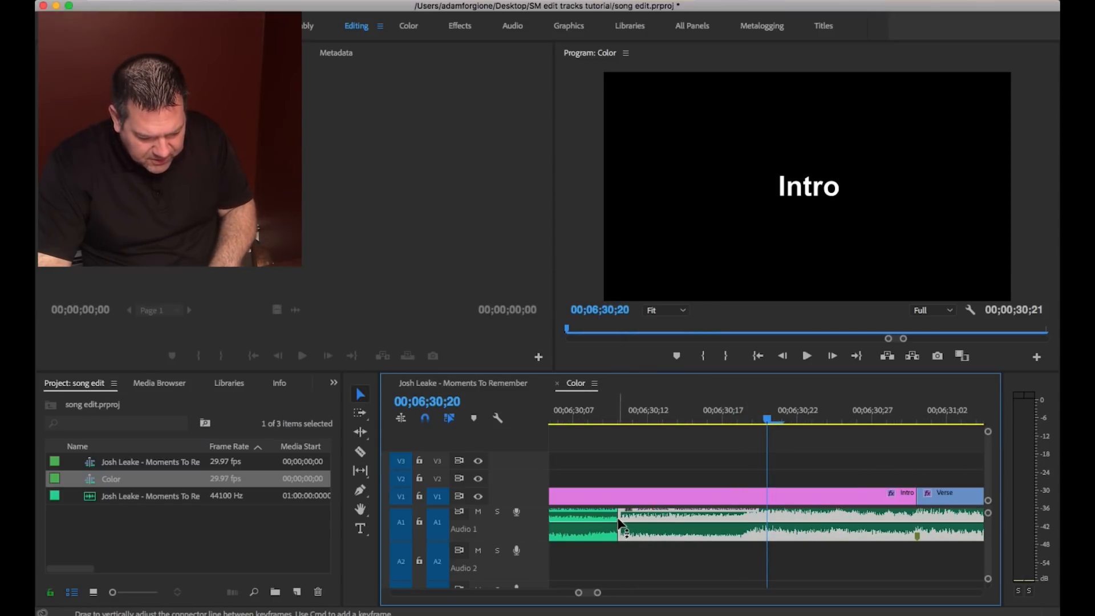
left_click_drag(622, 515, 746, 520)
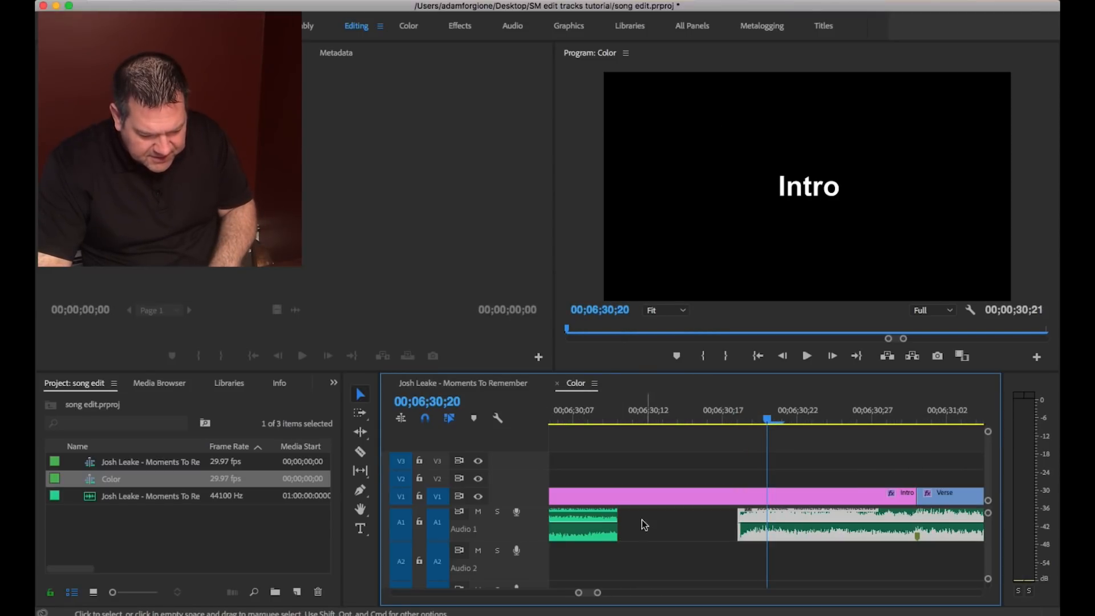
left_click_drag(615, 518, 743, 516)
Apply the default transition at the Intro-to-Verse audio cut and play through the join.
left_click(575, 406)
key("space")
key("minus")
key("minus")
key("minus")
key("minus")
key("space")
right_click(771, 525)
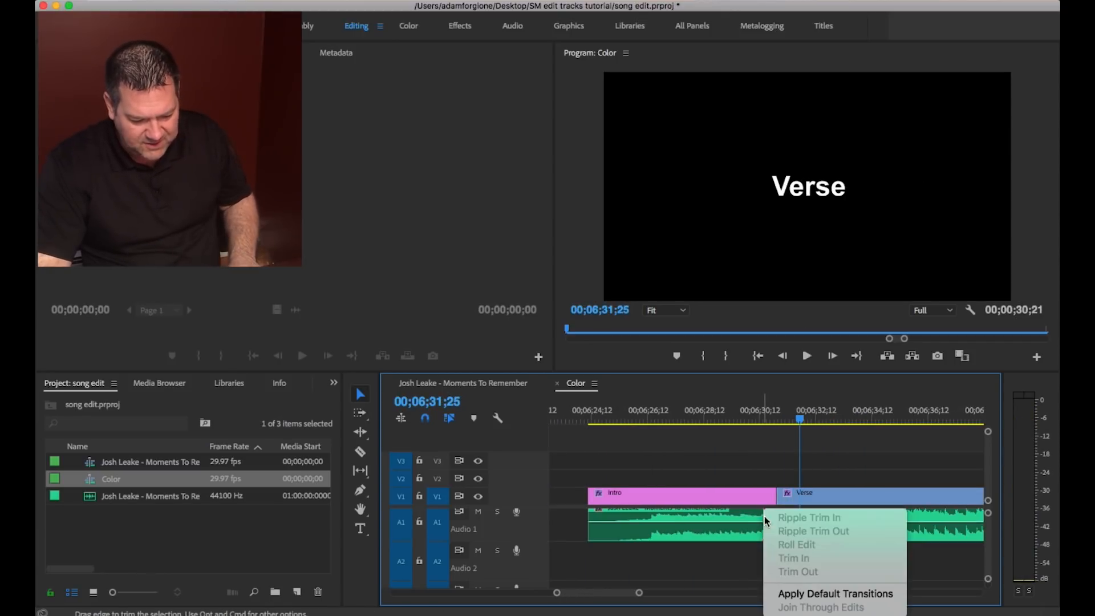
left_click(790, 590)
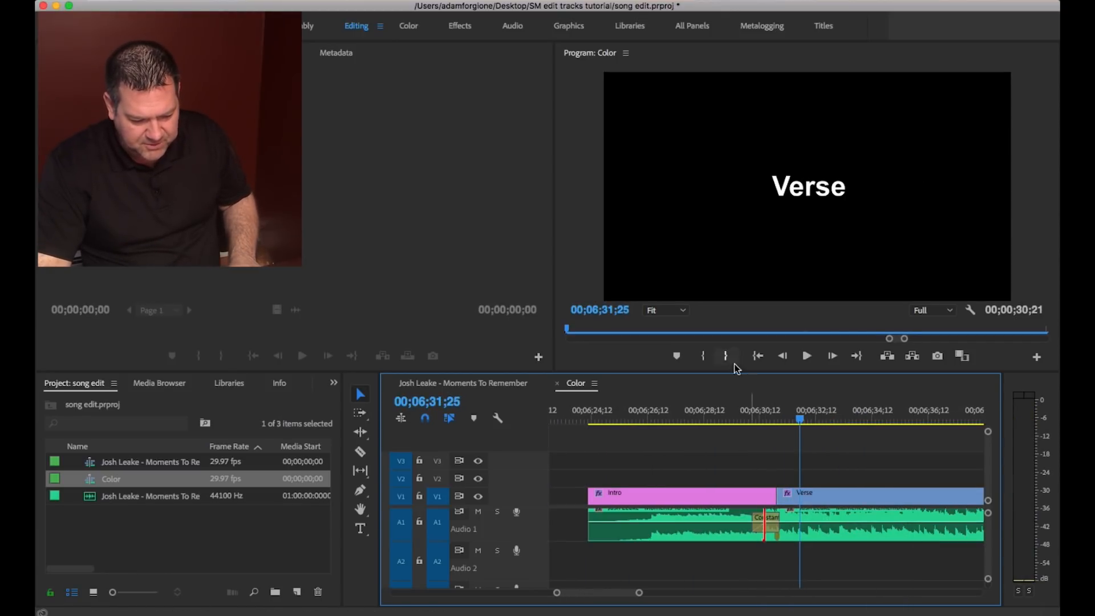
left_click(734, 411)
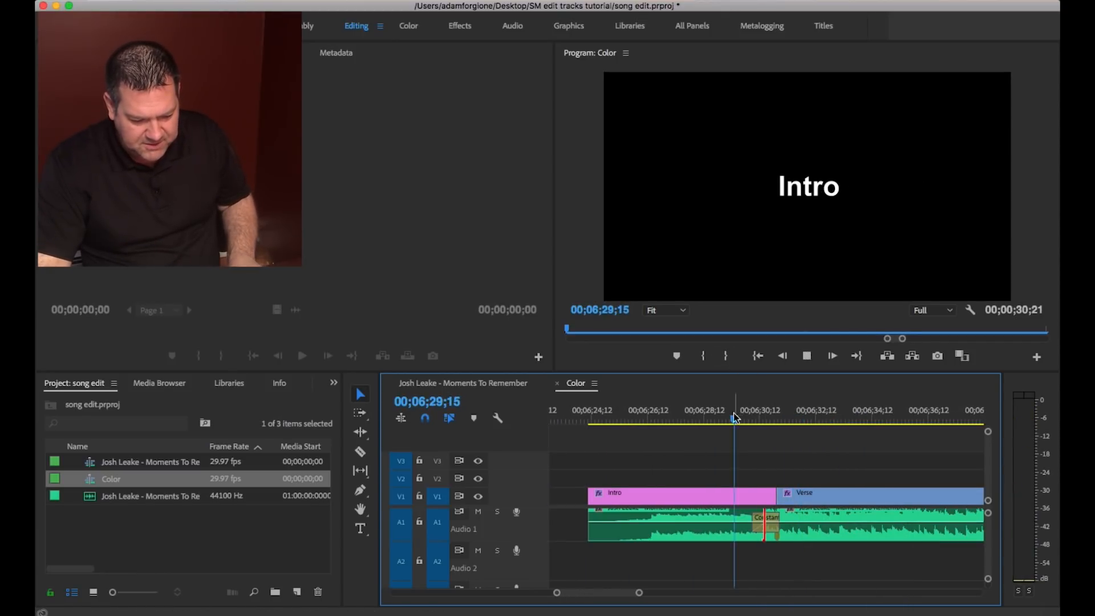
key("space")
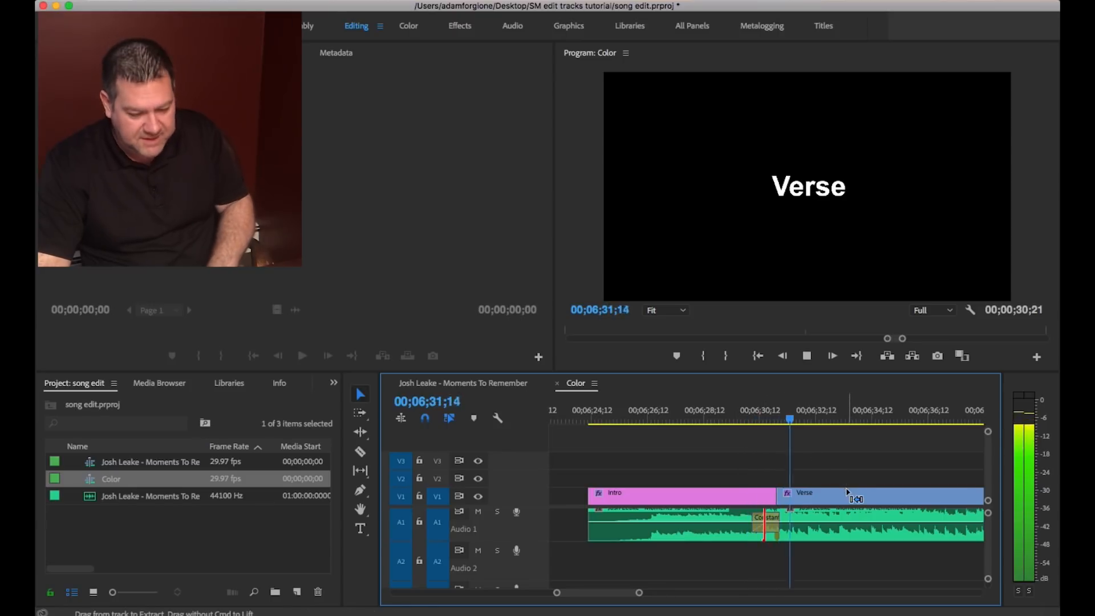
Split the newest duplicate's Verse at the marker midway through it, at about 00;06;48;29.
key("minus")
key("minus")
key("minus")
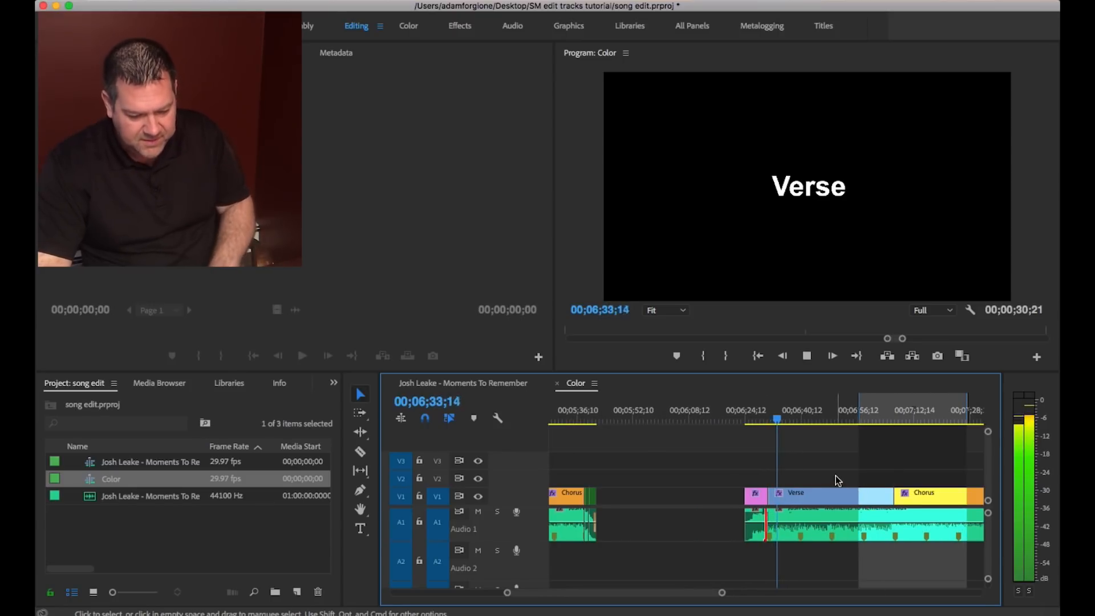
left_click(360, 452)
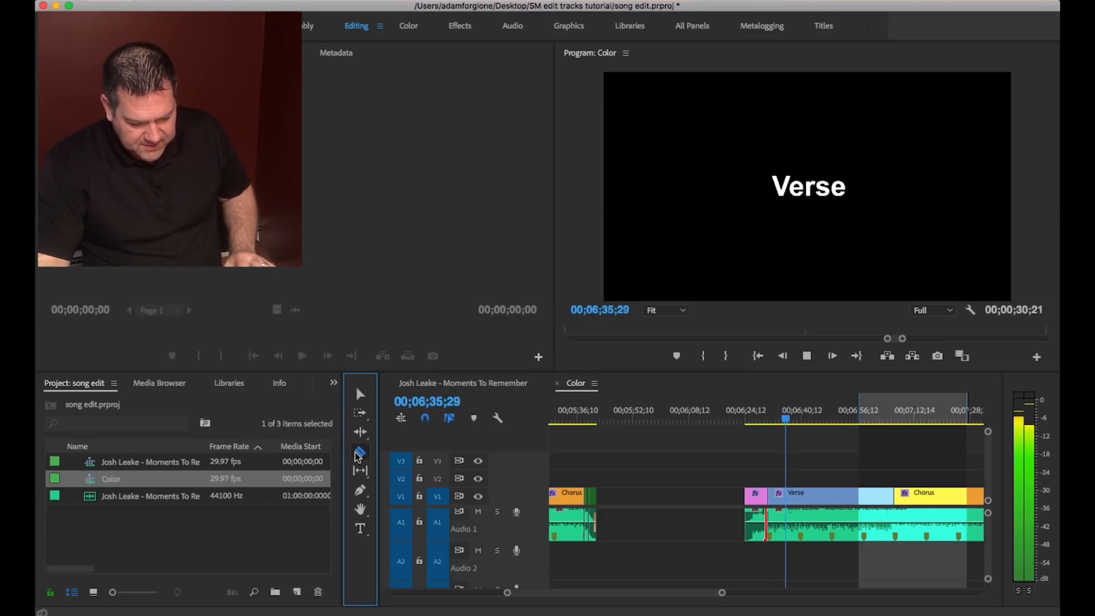
left_click(831, 511)
key("minus")
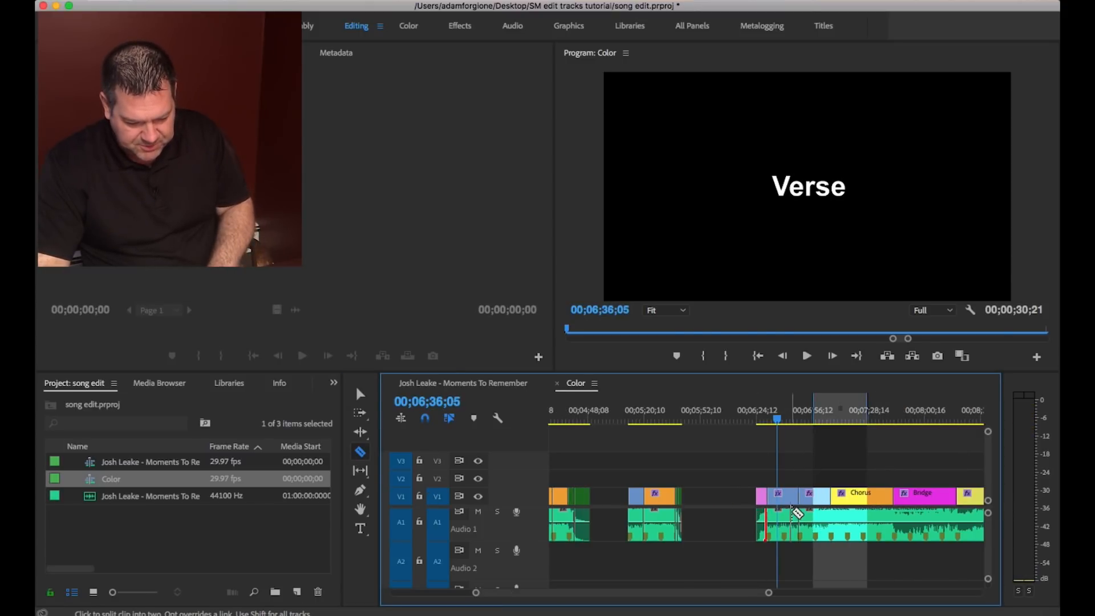
Split all tracks of the duplicate at the start of its last Chorus.
left_click(847, 422)
key("minus")
left_click(886, 421)
key("equal")
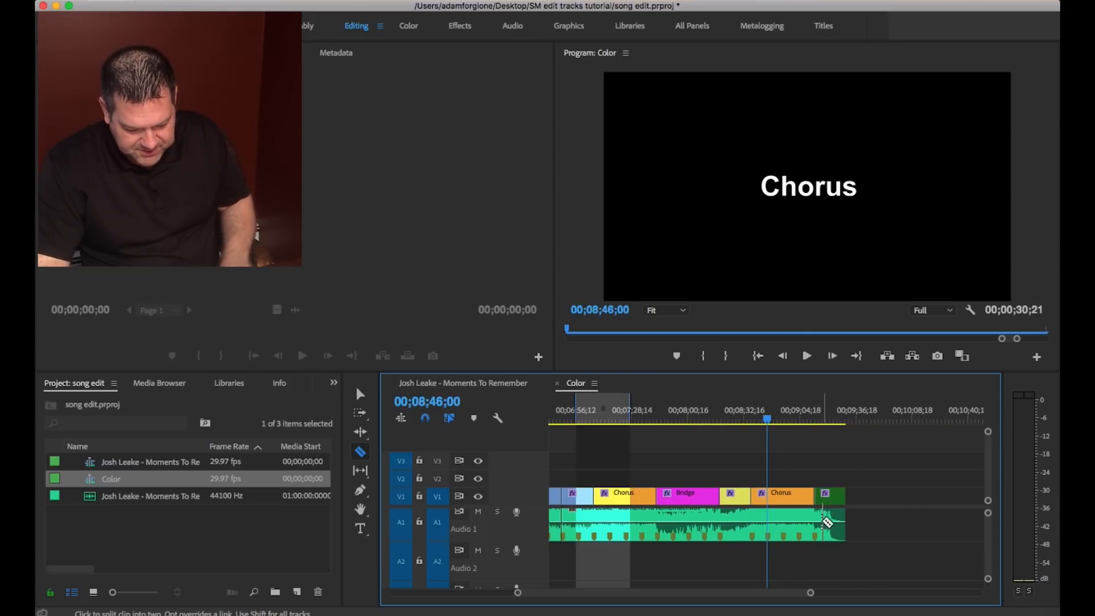
left_click(757, 520, "shift")
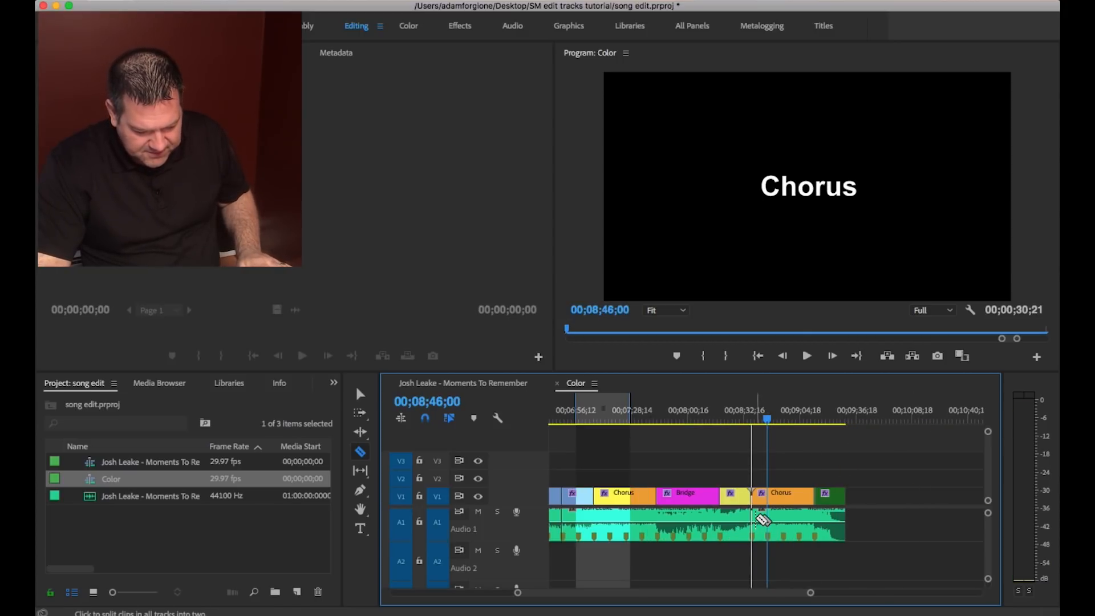
Ripple delete everything in the duplicate between the mid-Verse cut and the start of the last Chorus.
left_click(360, 394)
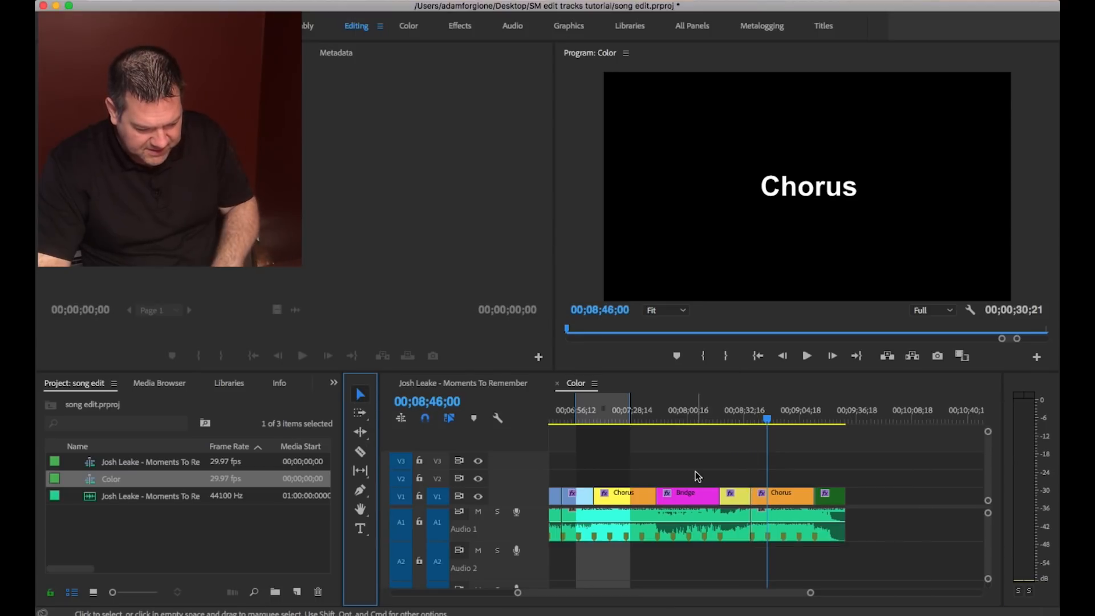
key("minus")
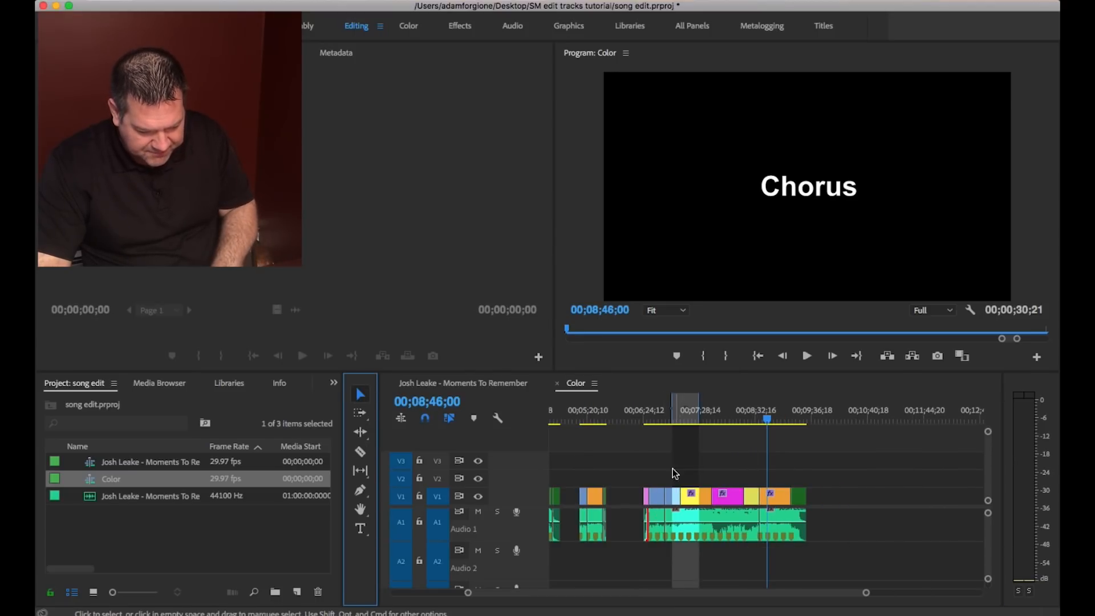
left_click(673, 499)
left_click_drag(671, 471, 755, 556)
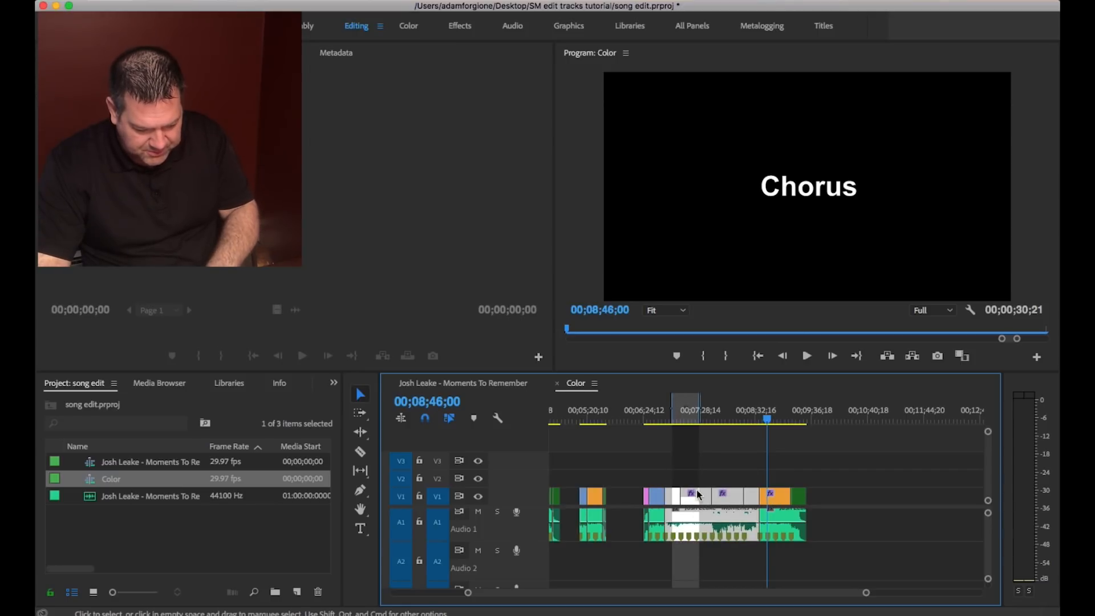
left_click(694, 460)
left_click_drag(676, 467, 751, 558)
key("shift+Delete")
Split the remaining Chorus at its three inner markers into four phrases.
key("equal")
key("equal")
left_click(361, 452)
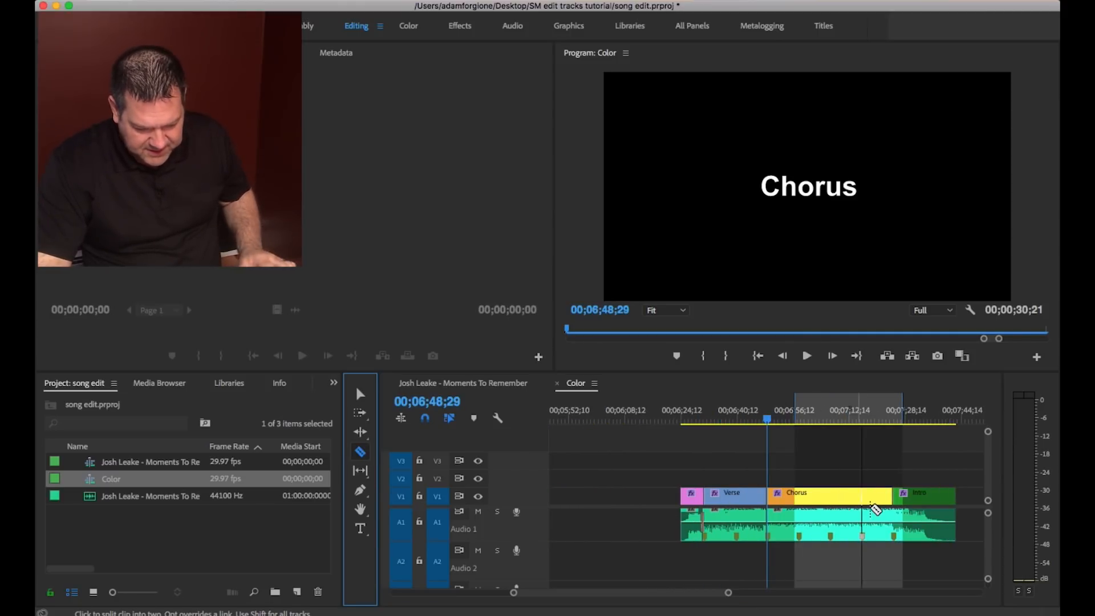
left_click(830, 496)
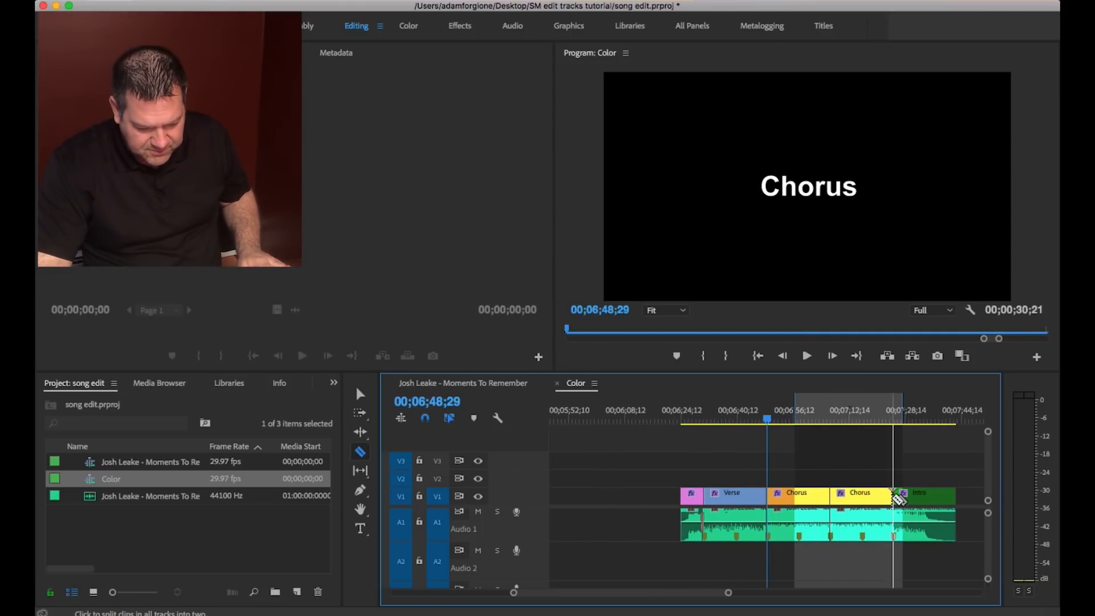
left_click(360, 394)
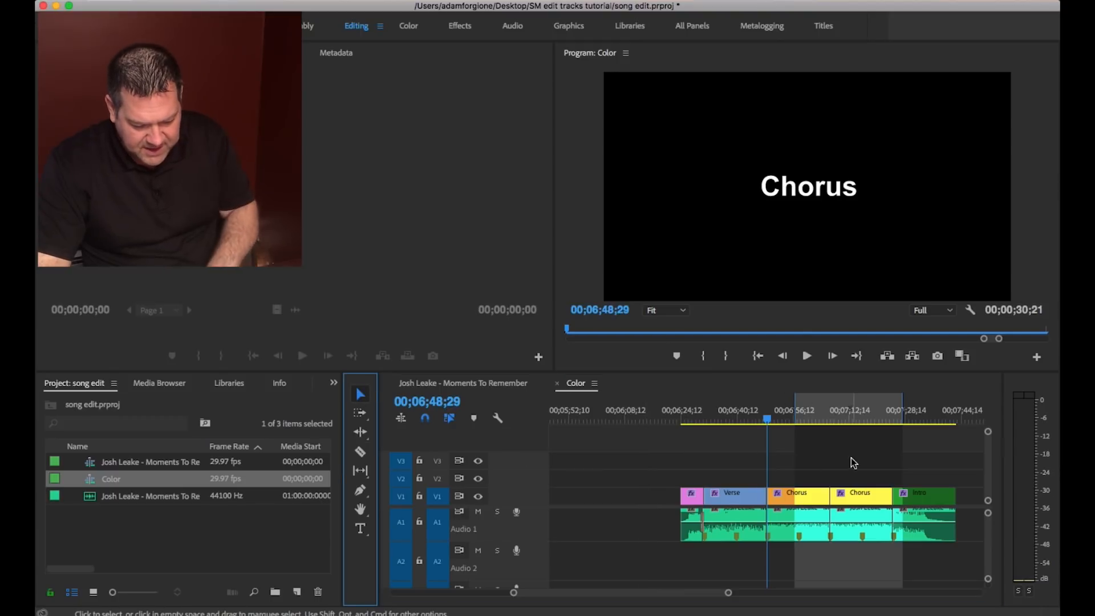
left_click(799, 496)
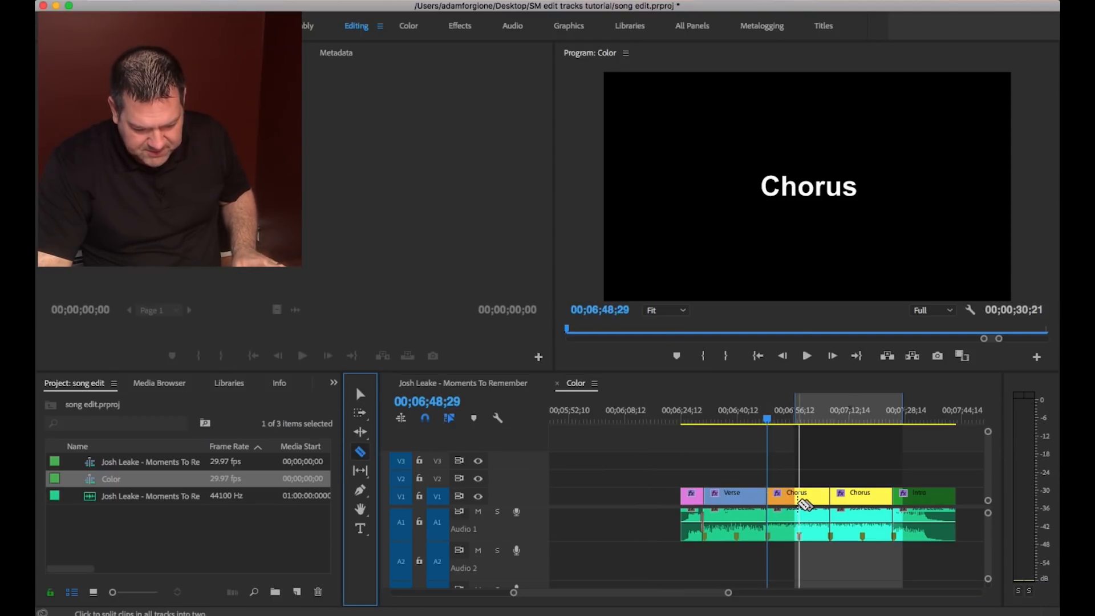
left_click(862, 500)
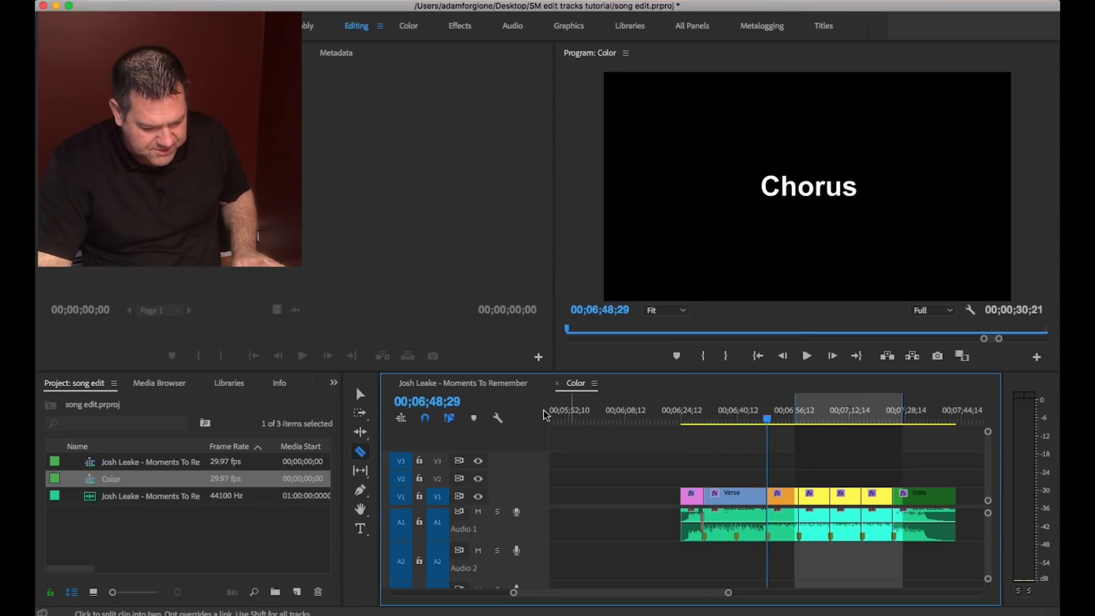
Ripple delete the two middle phrases of the Chorus, keeping its first and last phrases.
left_click(361, 394)
left_click(787, 477)
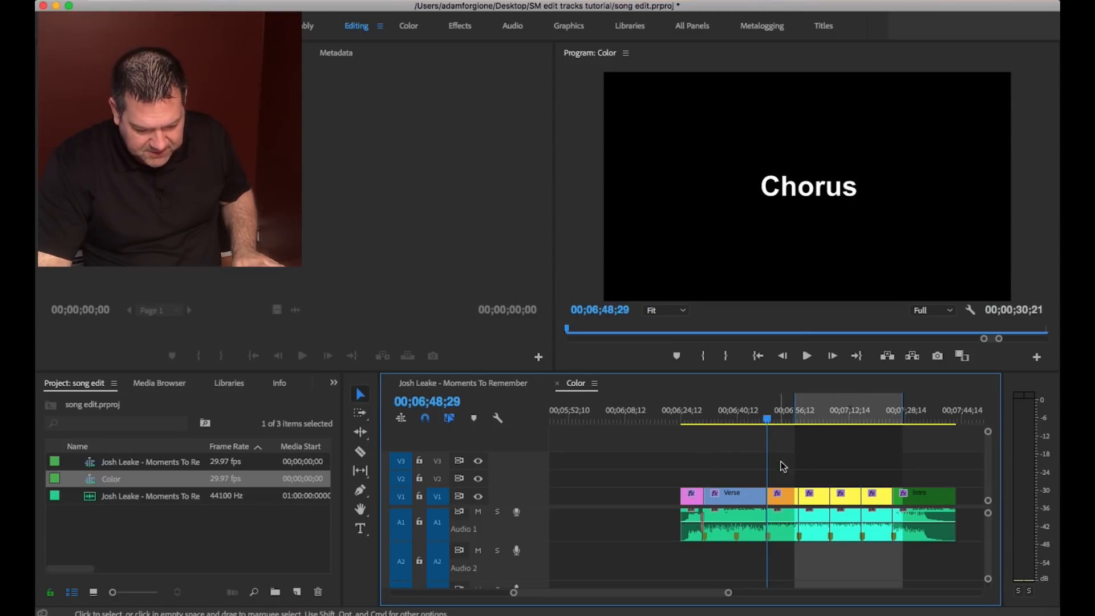
left_click_drag(874, 467, 816, 544)
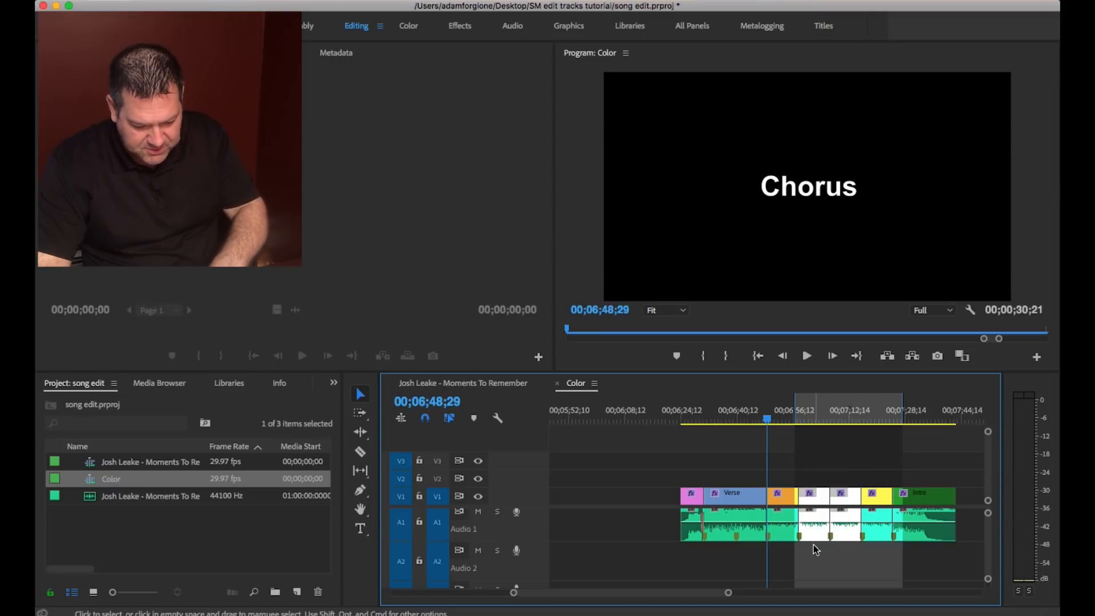
key("shift+Delete")
Mark the in point at the duplicate's start and the out point at 00;07;09;25 in the closing Intro.
key("Down")
left_click_drag(849, 421, 680, 414)
left_click(898, 415)
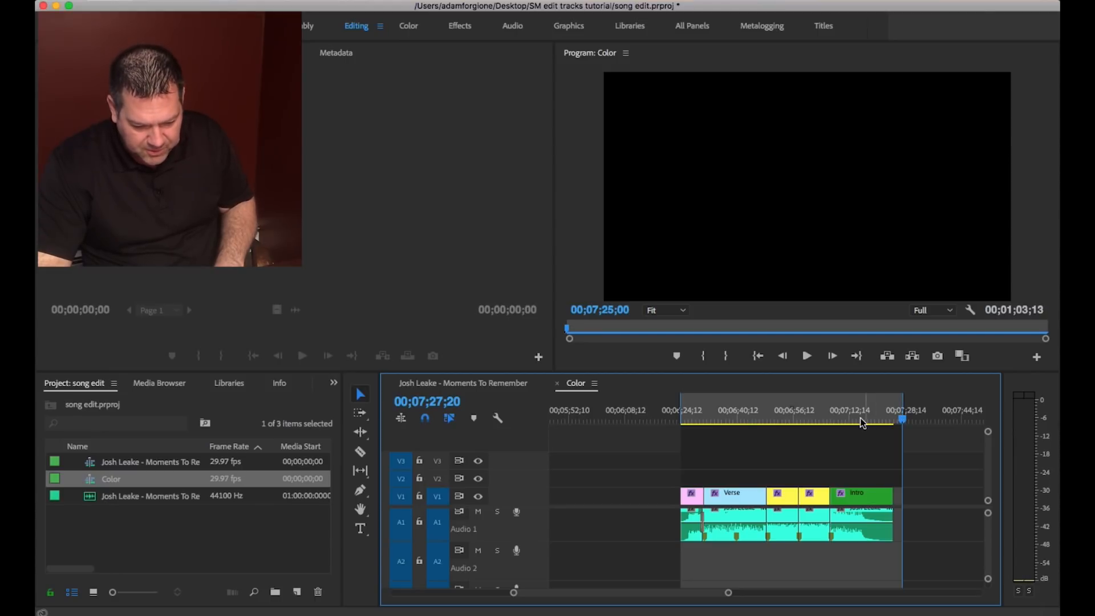
left_click(840, 420)
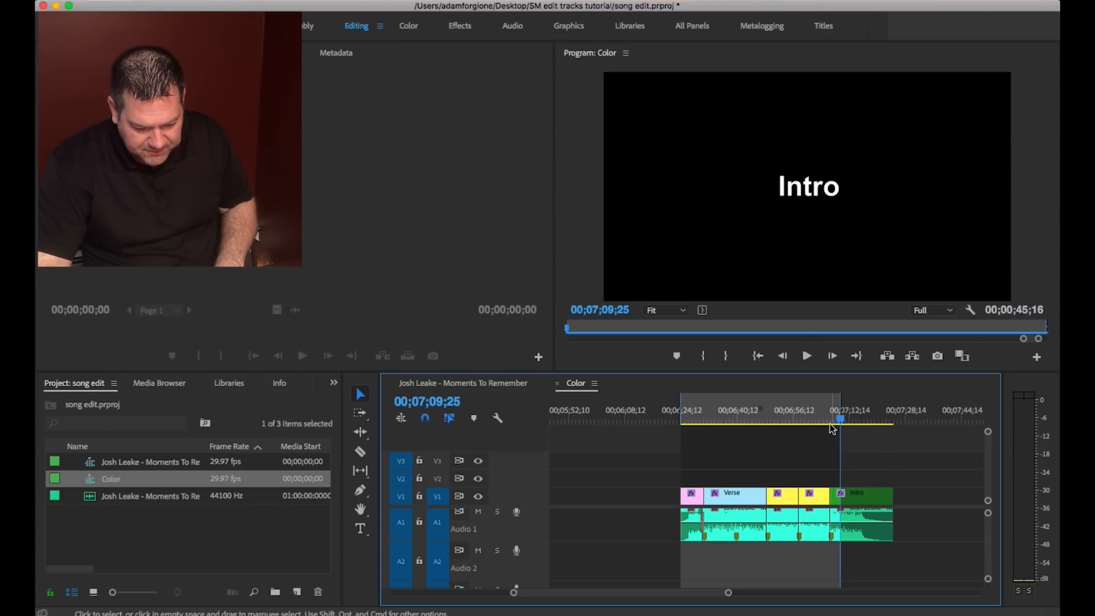
Play the closing Intro section and split it at 00;07;16;00, where the final fade begins.
key("equal")
key("equal")
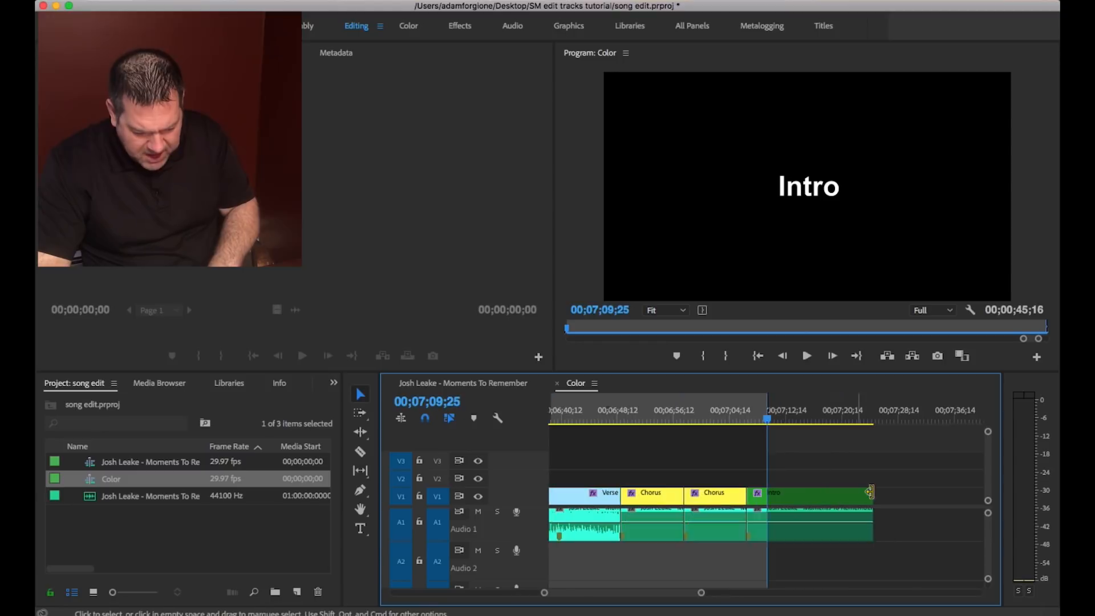
left_click(830, 400)
key("space")
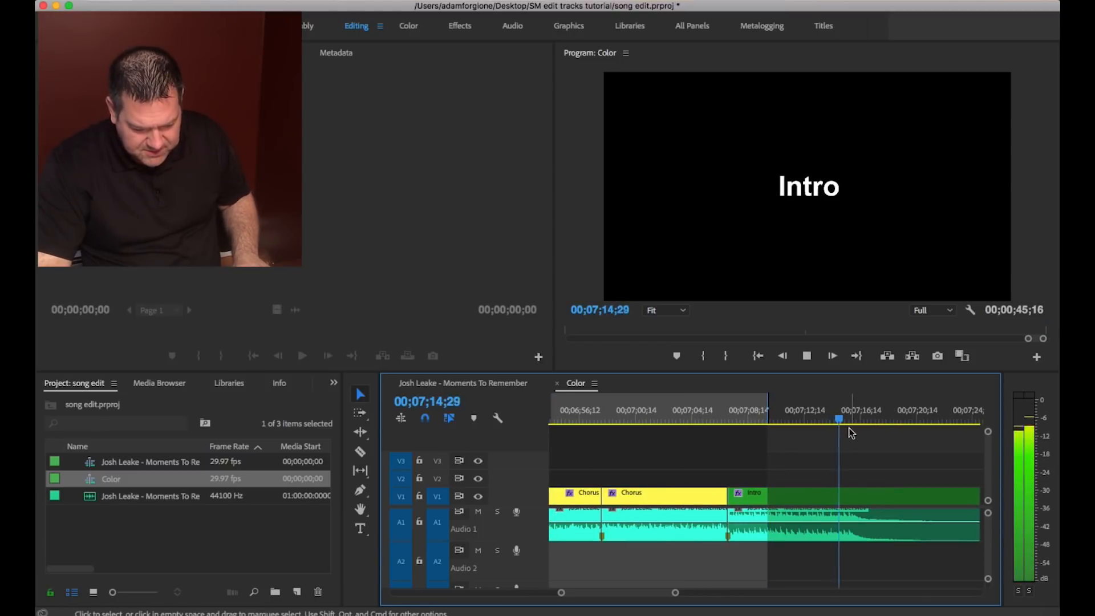
key("space")
key("super+k")
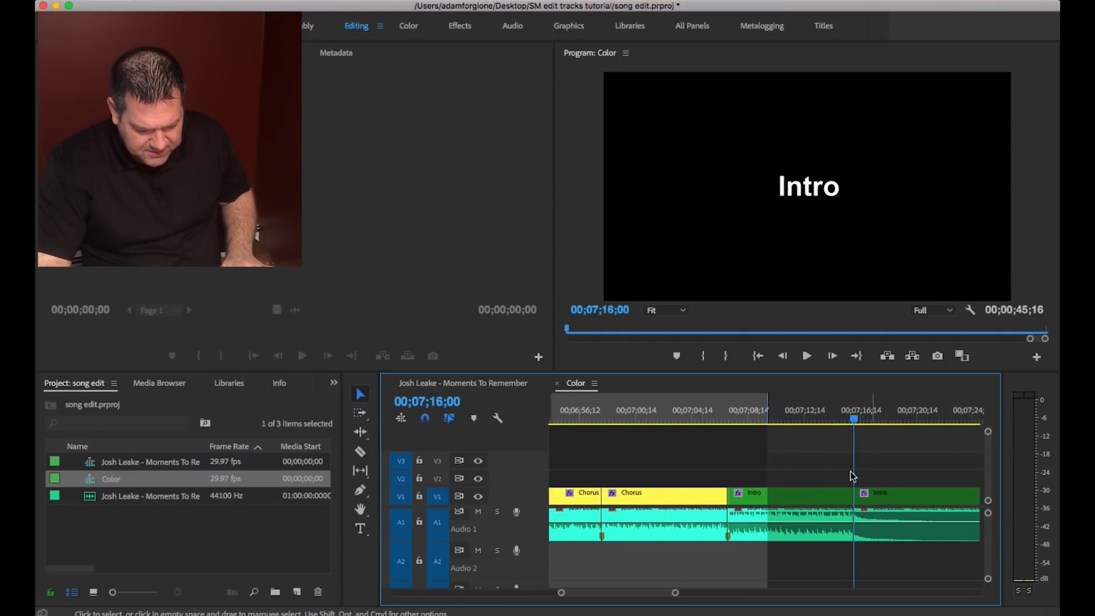
Split the closing Intro section at 00;07;08;04 and ripple delete the piece up to the 00;07;16;00 cut.
left_click(717, 413)
key("space")
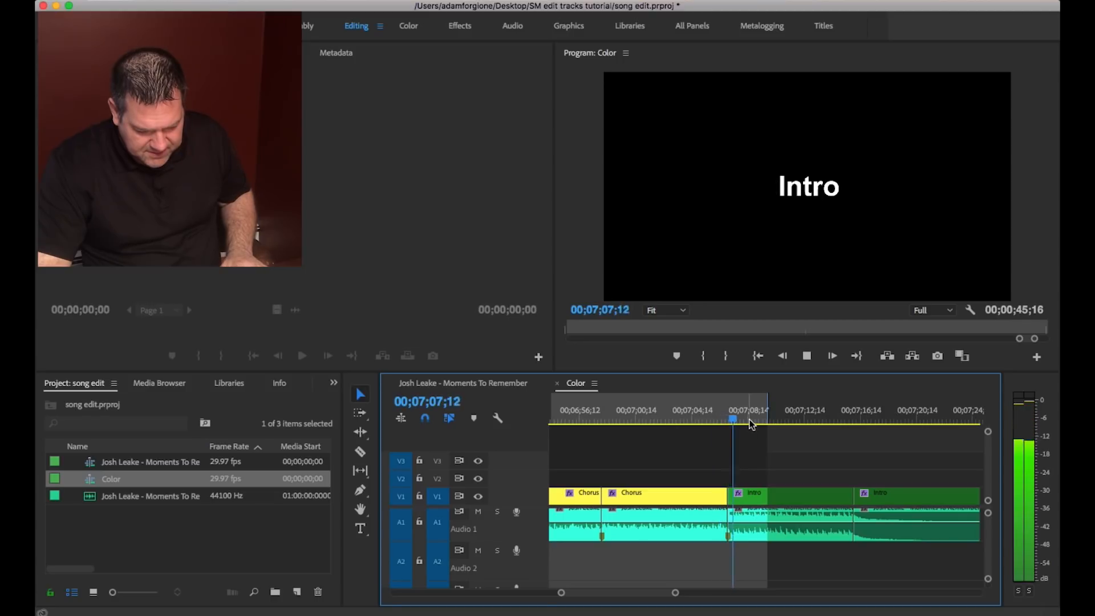
key("space")
key("super+k")
left_click(784, 499)
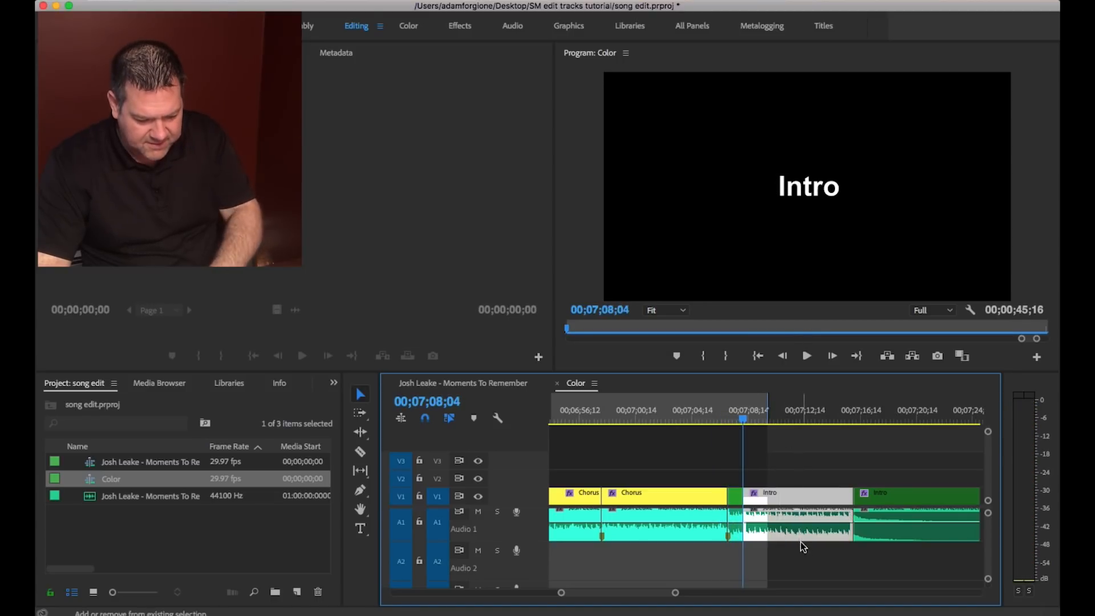
key("alt+BackSpace")
Play through the new join in the closing Intro section.
left_click(723, 422)
key("space")
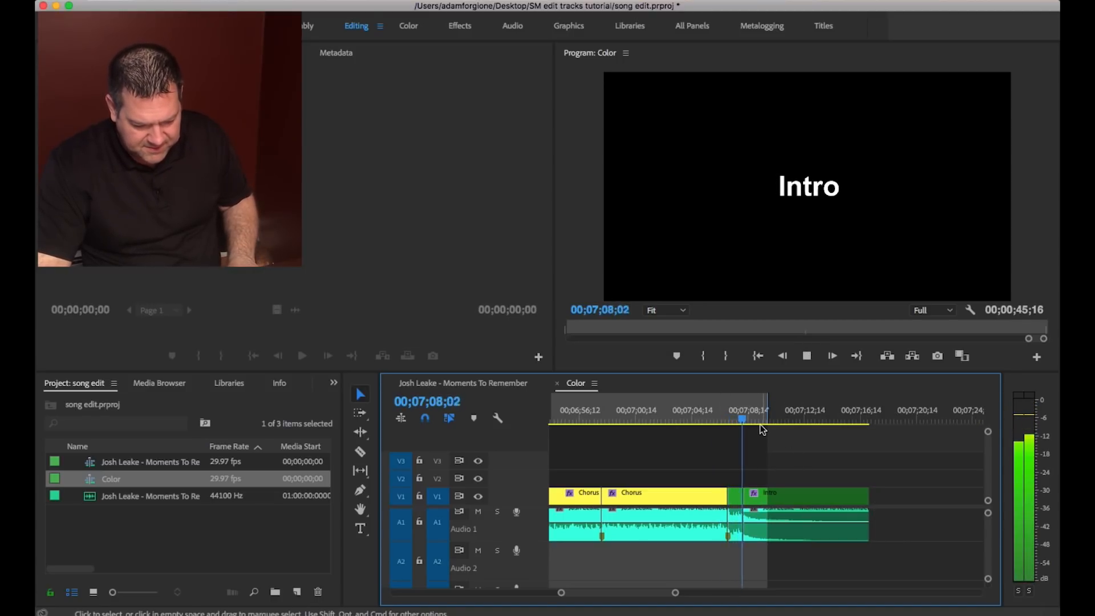
key("minus")
key("minus")
key("minus")
key("space")
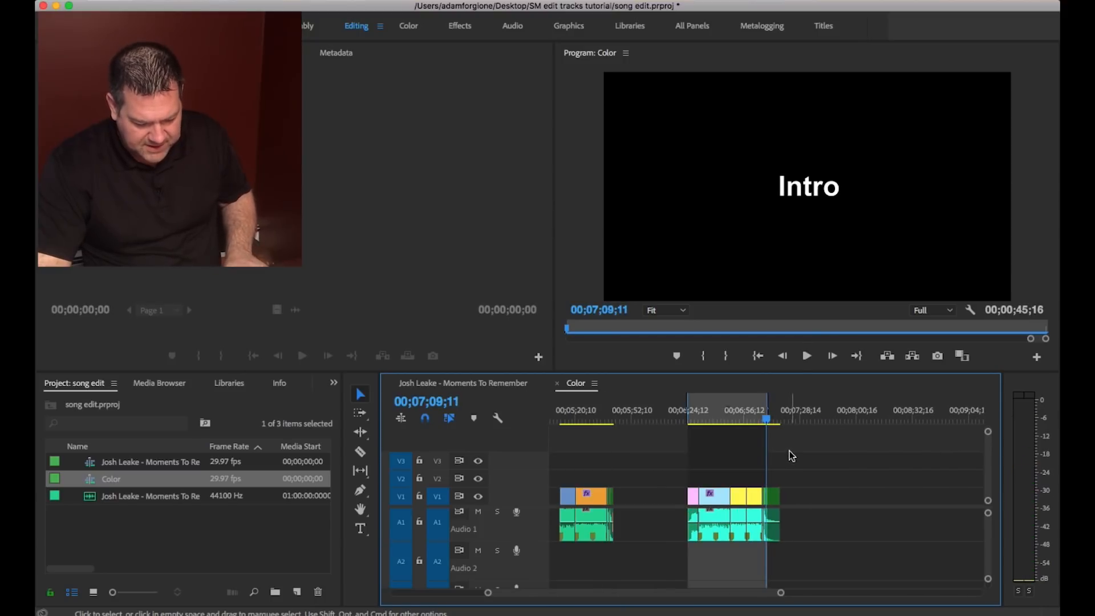
Trim the end of the closing Intro's audio back to the out point.
key("equal")
key("equal")
key("equal")
left_click_drag(876, 527, 771, 520)
Apply the default transition at the end of the closing Intro's audio and play the ending.
key("equal")
key("equal")
right_click(797, 524)
left_click(831, 589)
left_click(746, 411)
key("space")
key("minus")
key("minus")
key("minus")
key("minus")
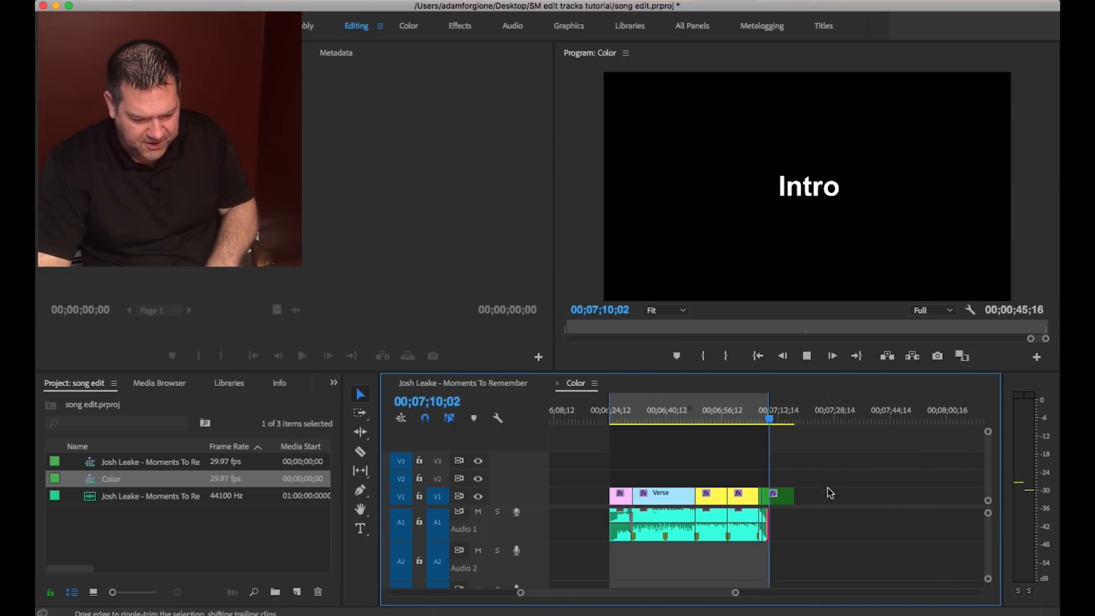
Play the shortened duplicate from its start and examine its Intro-to-Verse opening.
mouse_move(627, 418)
left_mouse_down()
mouse_move(590, 413)
mouse_move(610, 422)
left_mouse_up()
key("space")
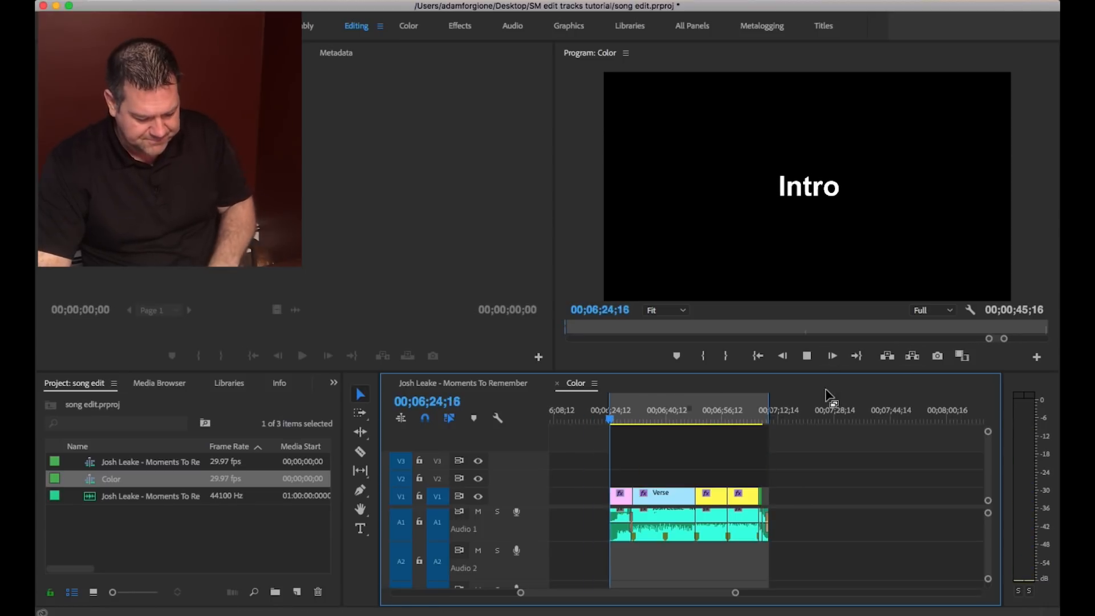
key("minus")
key("minus")
key("equal")
key("equal")
key("equal")
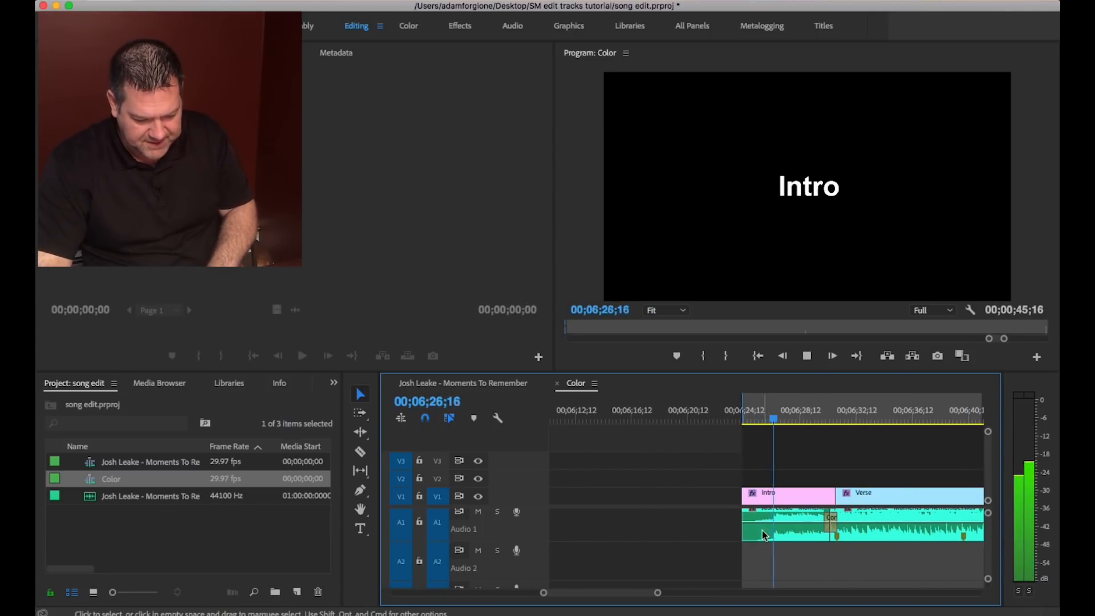
key("minus")
key("minus")
key("minus")
Mark in and out points around the preceding shortened version that starts with the Verse, ending at 00;05;42;00.
left_click(704, 421)
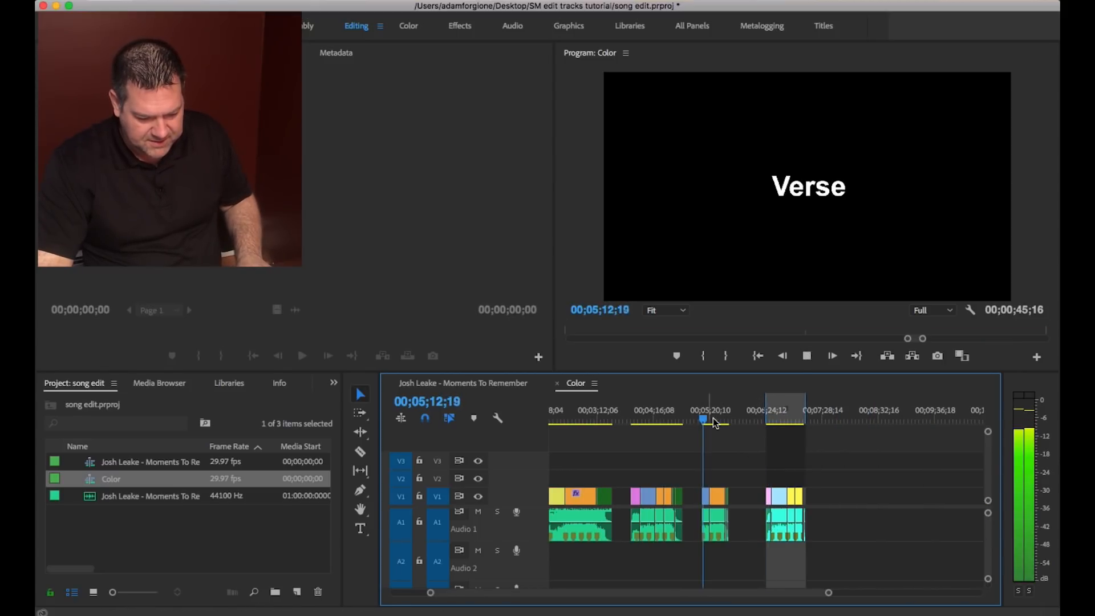
left_click(703, 421)
key("i")
left_click(729, 420)
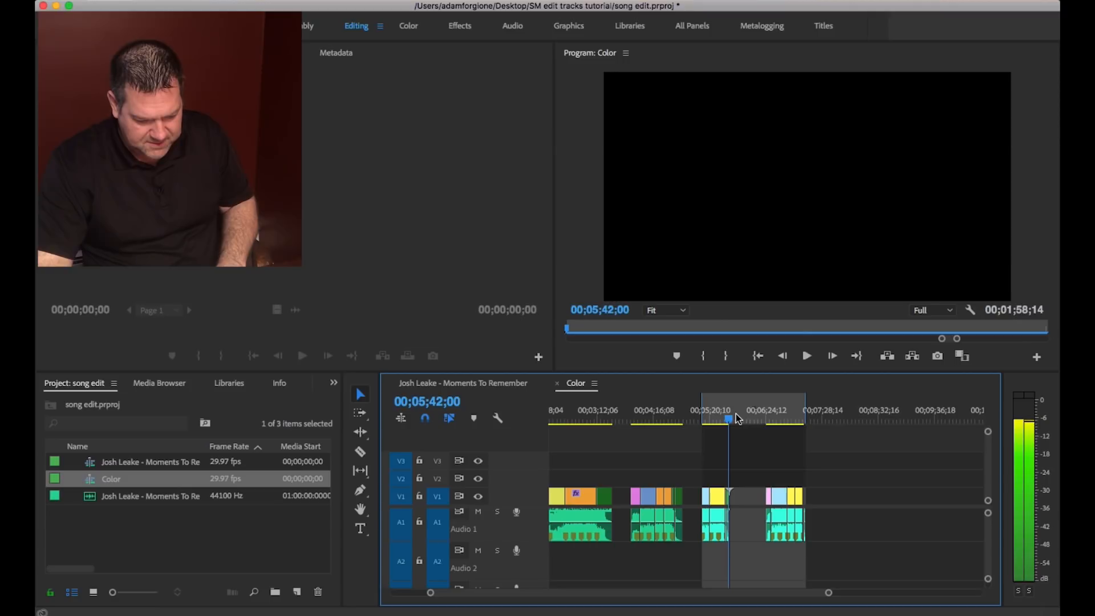
key("o")
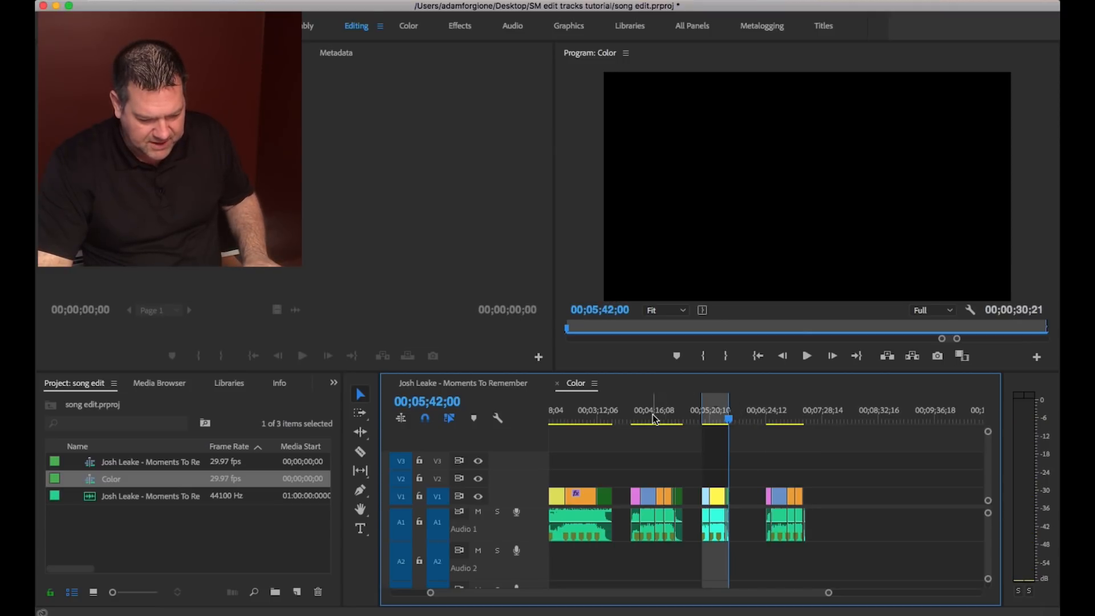
Mark in and out points around the first shortened version after the full song, ending at 00;04;49;21.
left_click(631, 420)
key("i")
left_click(675, 420)
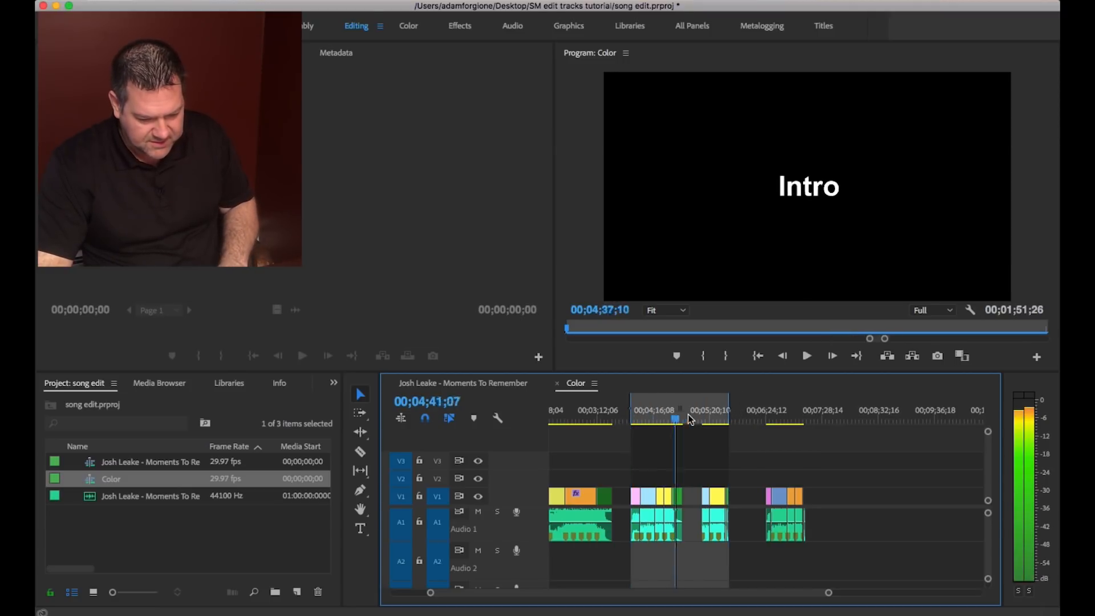
left_click(682, 419)
key("o")
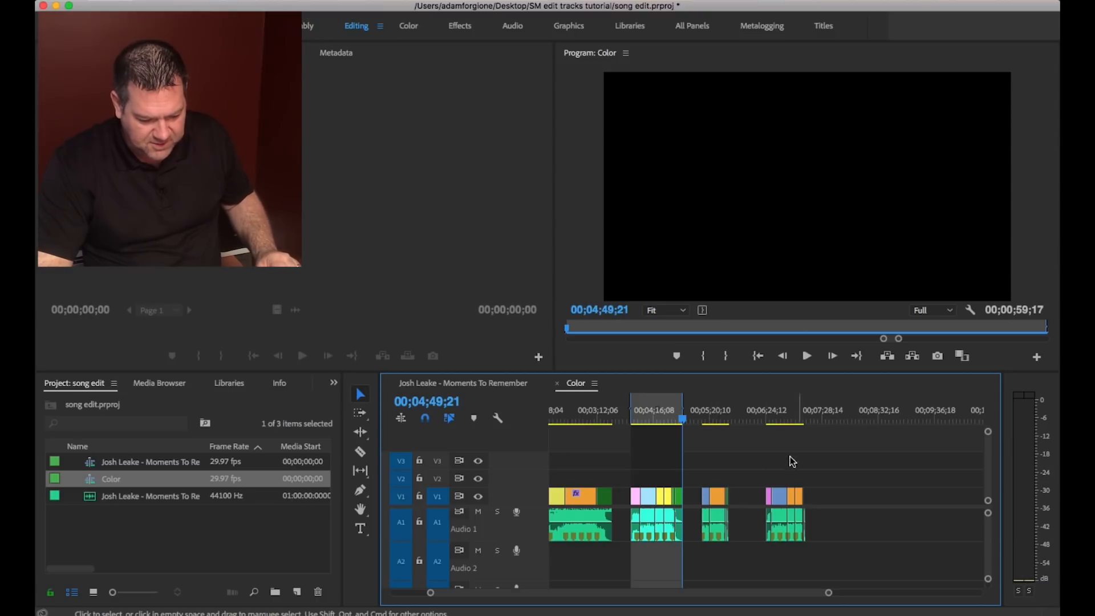
Select all the clips of the original full-length song at the start of the sequence.
scroll(781, 465, "up", 5)
left_click_drag(726, 463, 564, 567)
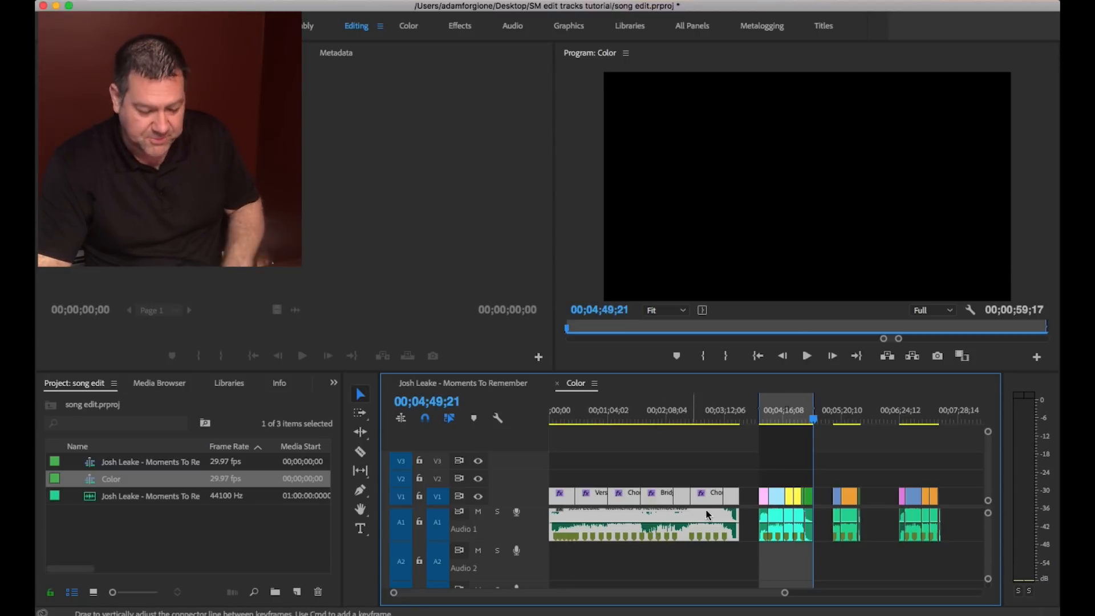
left_click_drag(733, 466, 516, 553)
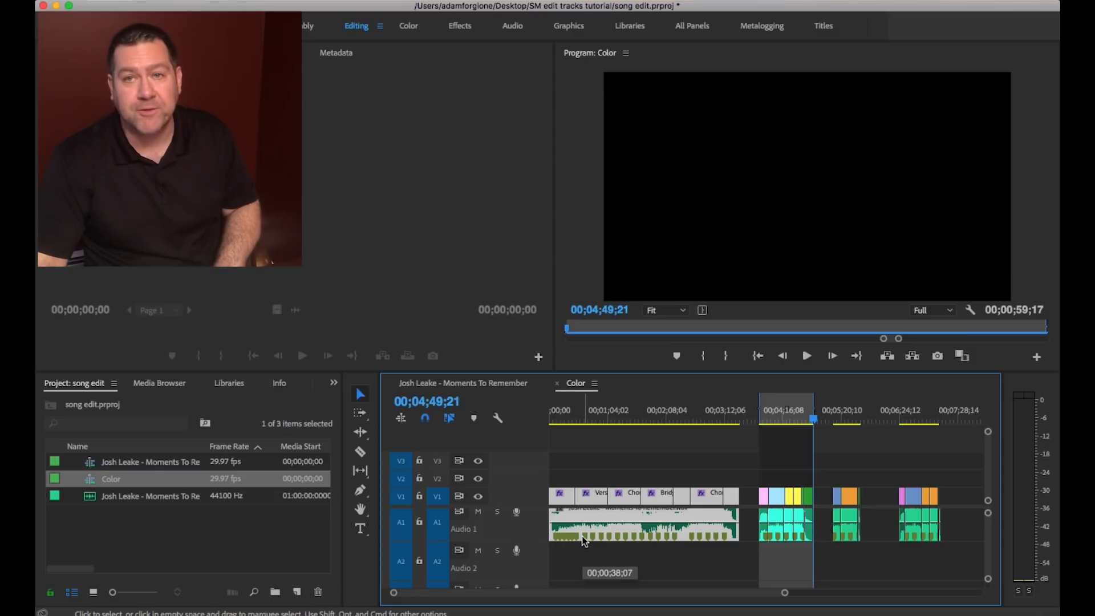